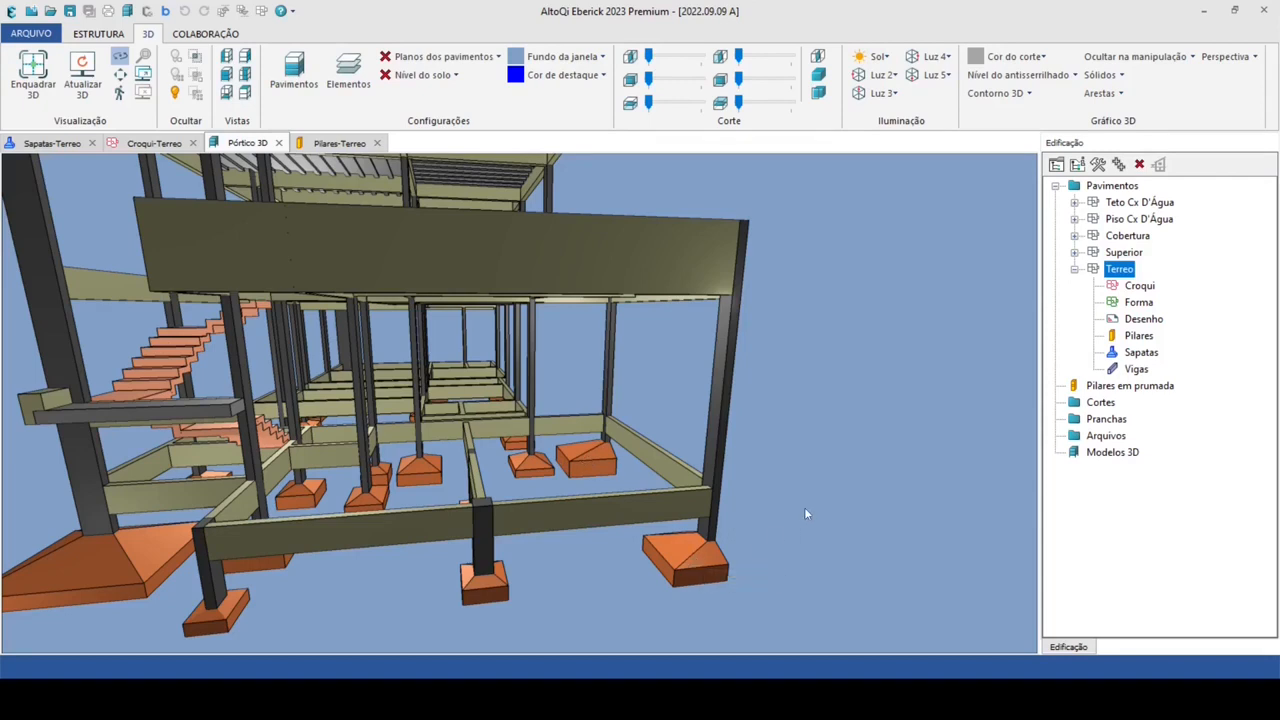
Check the ground-floor pillar results in project 2022.09.09 A, return to its 3D frame, and switch to project 2022.09.09 B.
{"action": "left_click", "coordinate": [339, 143]}
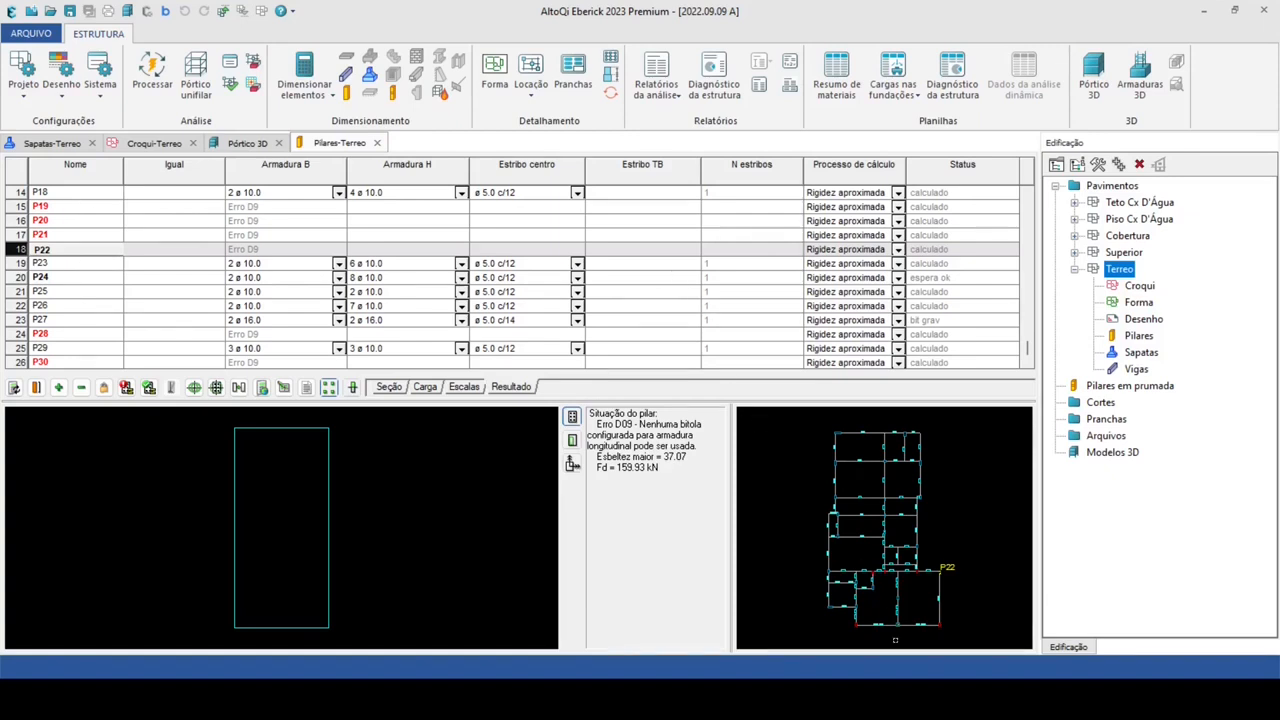
{"action": "left_click", "coordinate": [249, 144]}
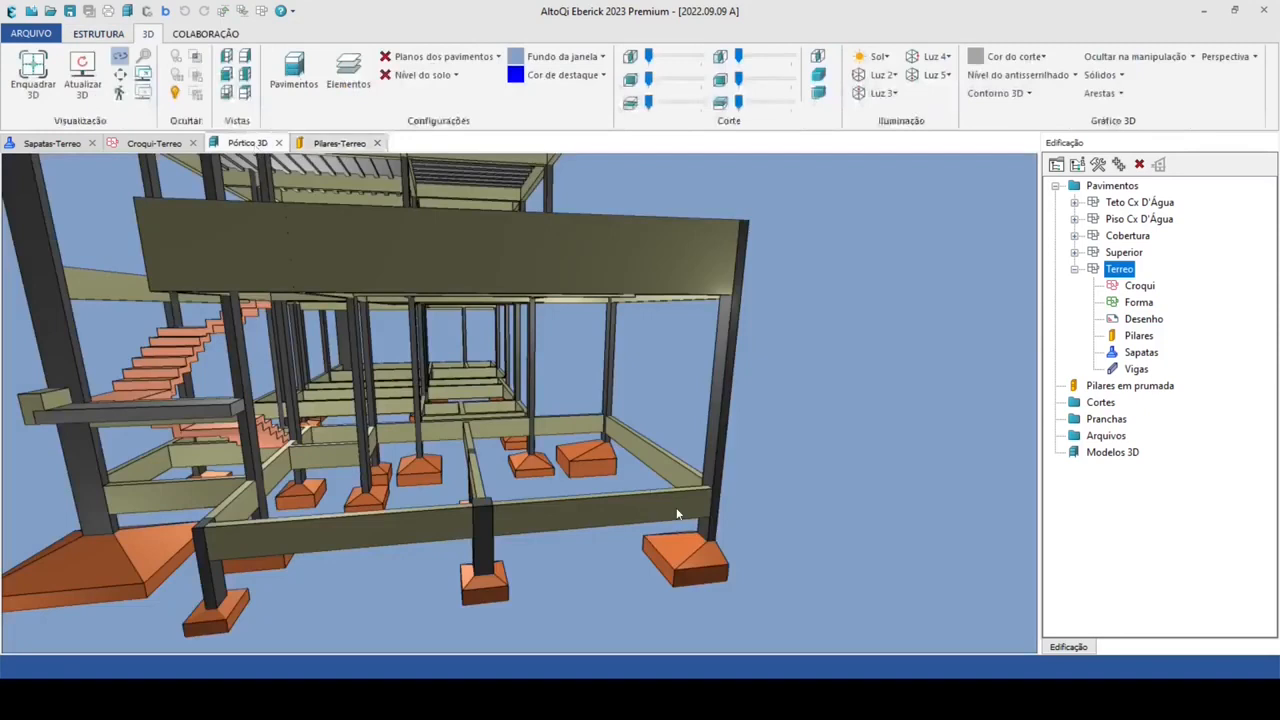
{"action": "mouse_move", "coordinate": [947, 628]}
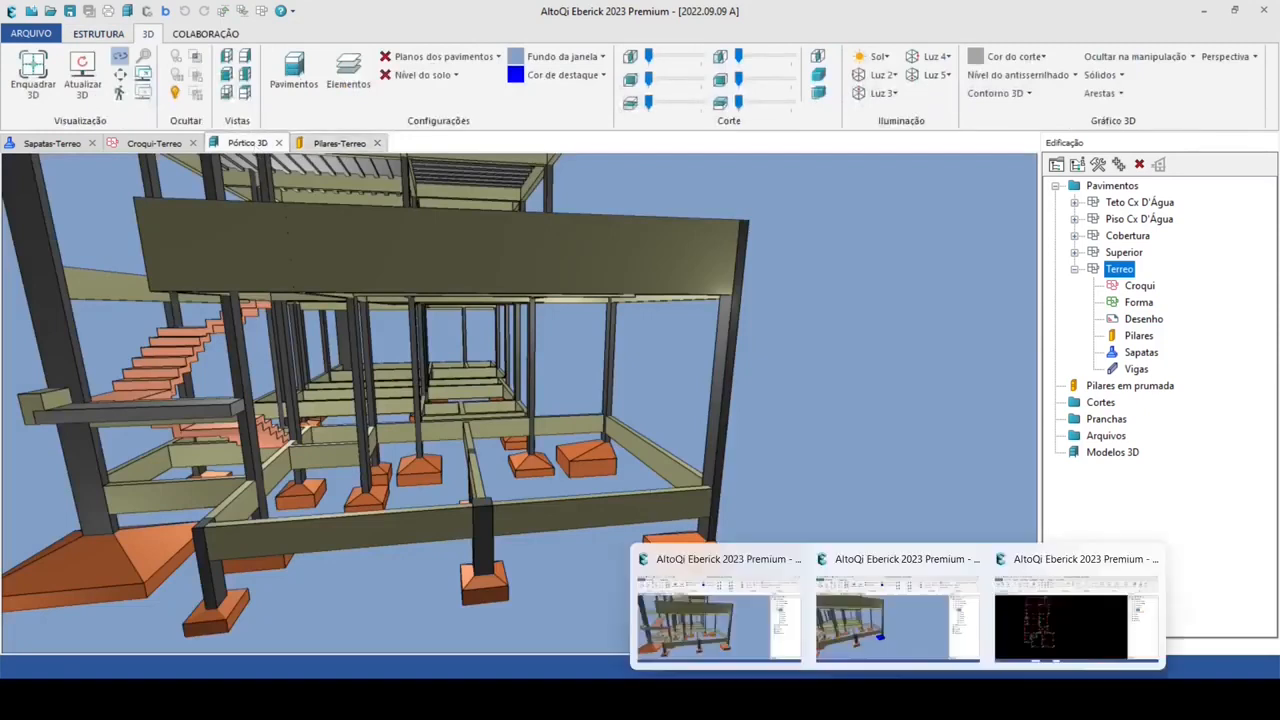
{"action": "left_click", "coordinate": [888, 617]}
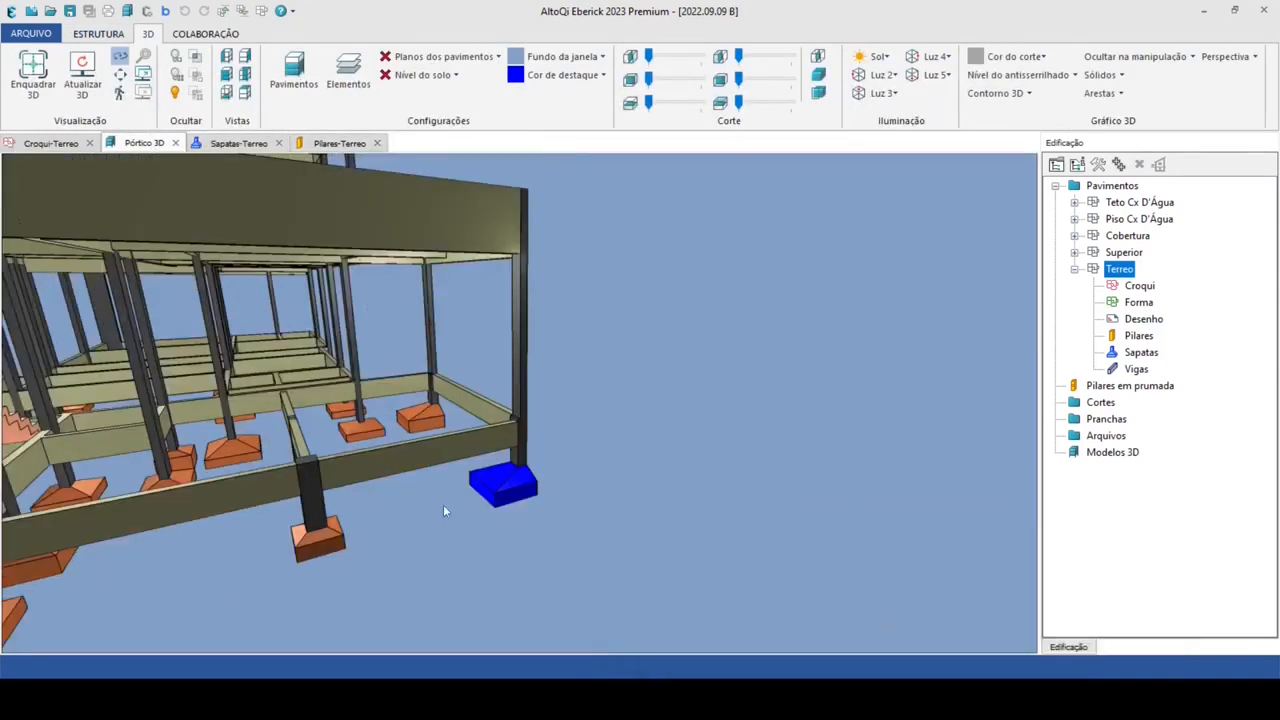
Examine the support restraints of the corner foundation pillar P30 in the 3D frame, then cancel out of its properties.
{"action": "double_click", "coordinate": [494, 489]}
{"action": "left_click_drag", "start_coordinate": [612, 105], "coordinate": [735, 117]}
{"action": "left_click", "coordinate": [921, 200]}
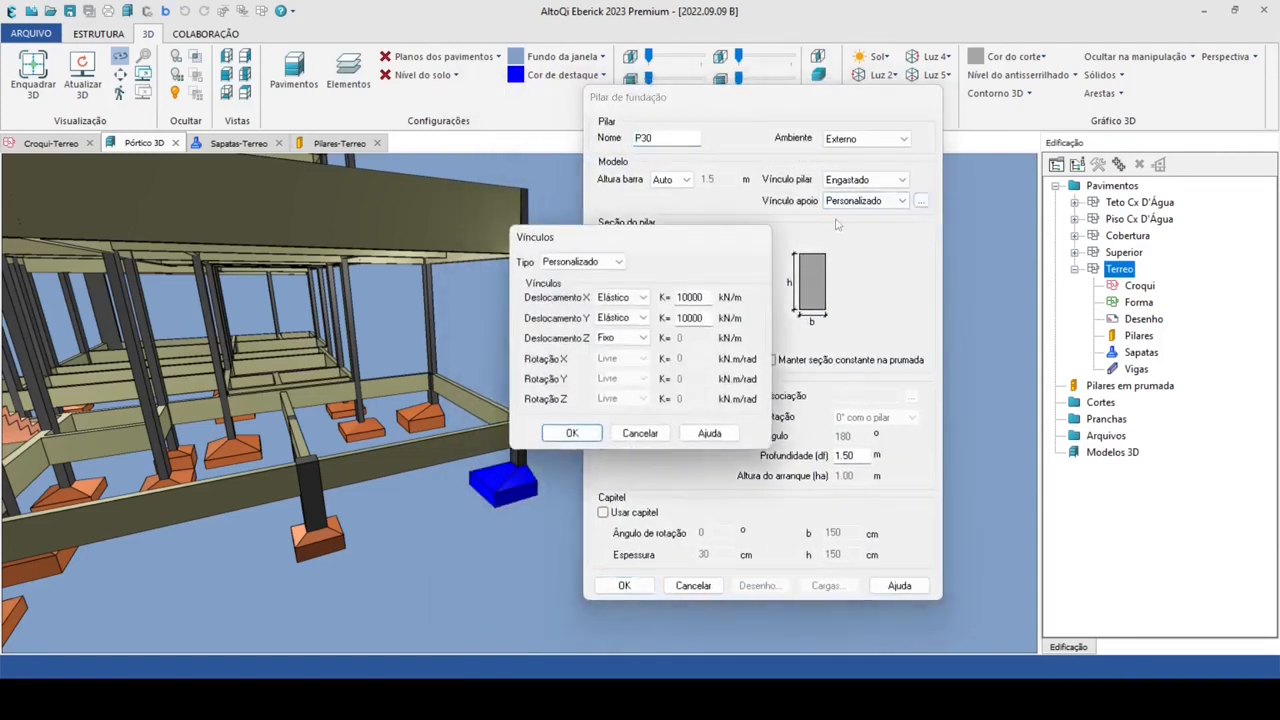
{"action": "left_click_drag", "start_coordinate": [650, 245], "coordinate": [904, 231]}
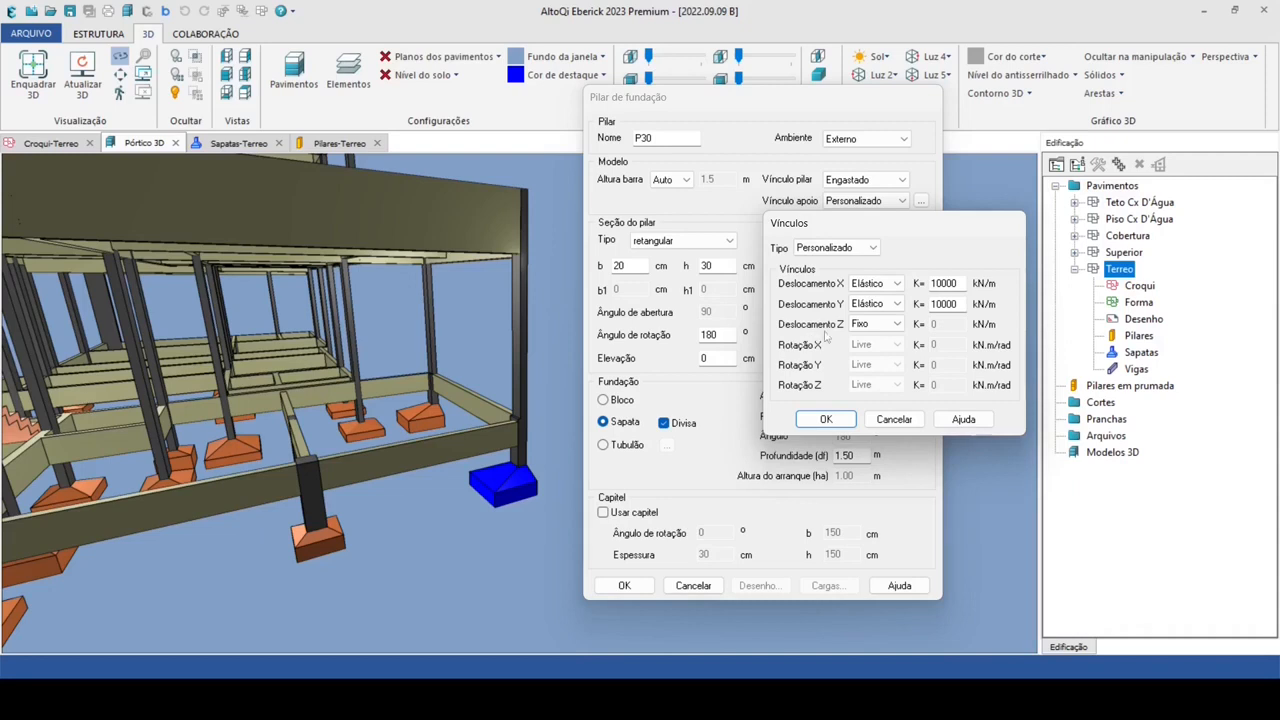
{"action": "left_click", "coordinate": [884, 420]}
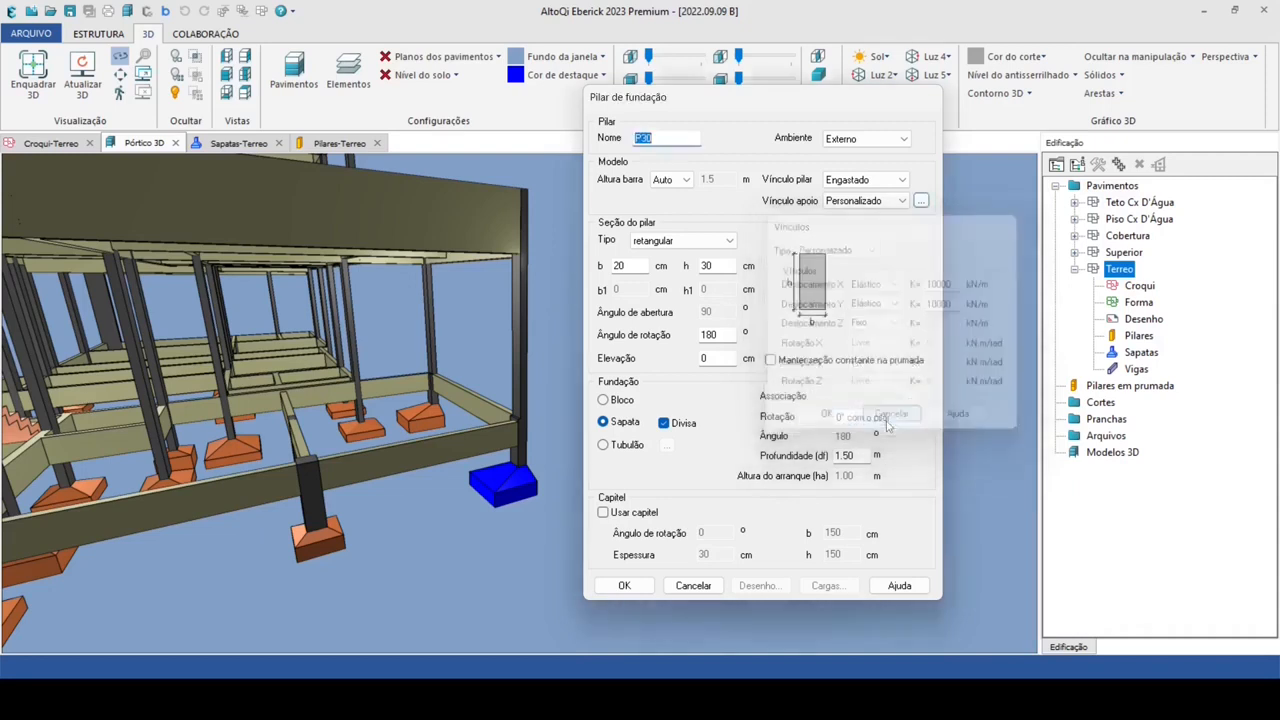
{"action": "left_click", "coordinate": [693, 586]}
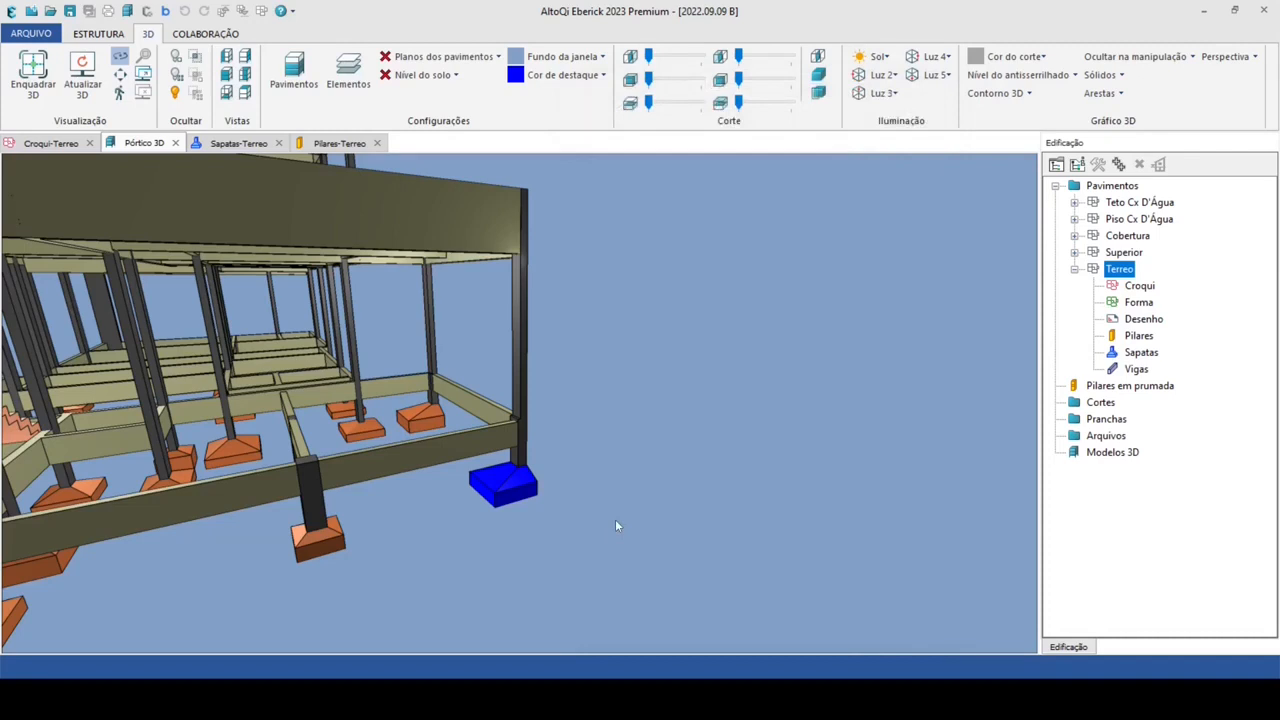
Examine the section properties of pillar P30 above the ground beam and of its foundation segment below.
{"action": "scroll", "coordinate": [476, 412], "scroll_direction": "up", "scroll_amount": 8}
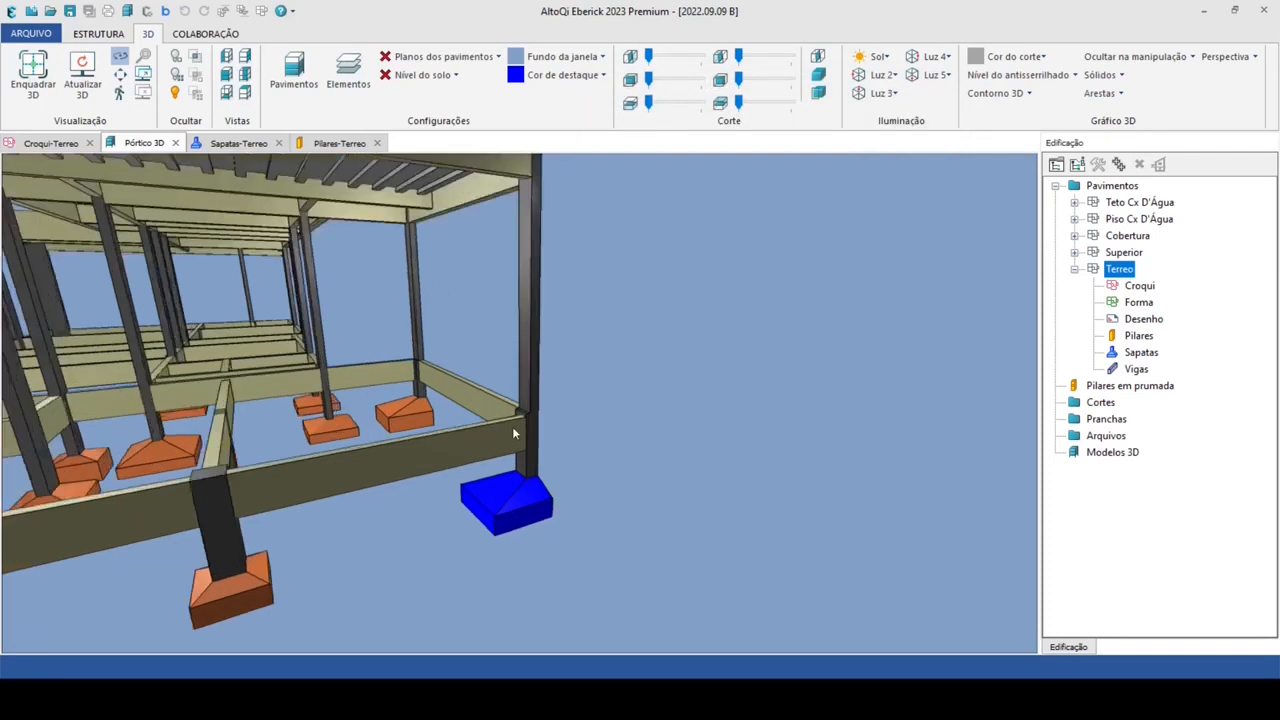
{"action": "scroll", "coordinate": [525, 445], "scroll_direction": "up", "scroll_amount": 4}
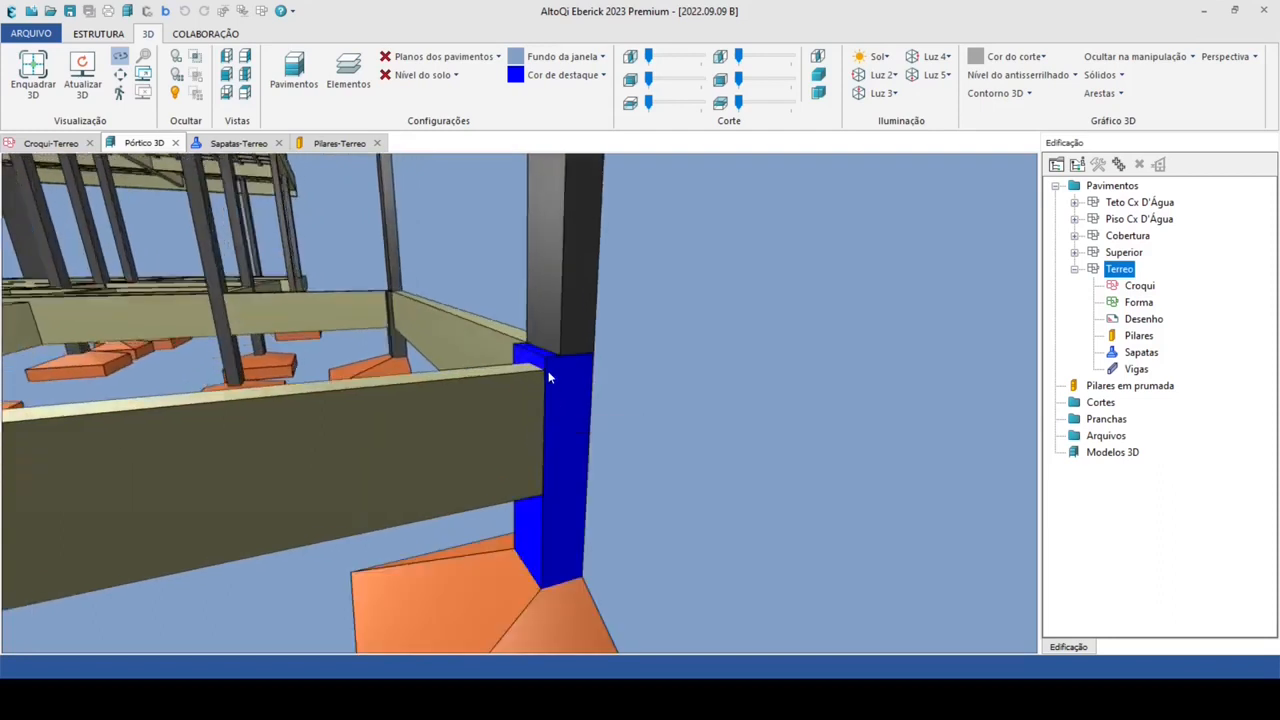
{"action": "middle_click_drag", "start_coordinate": [539, 412], "coordinate": [545, 379]}
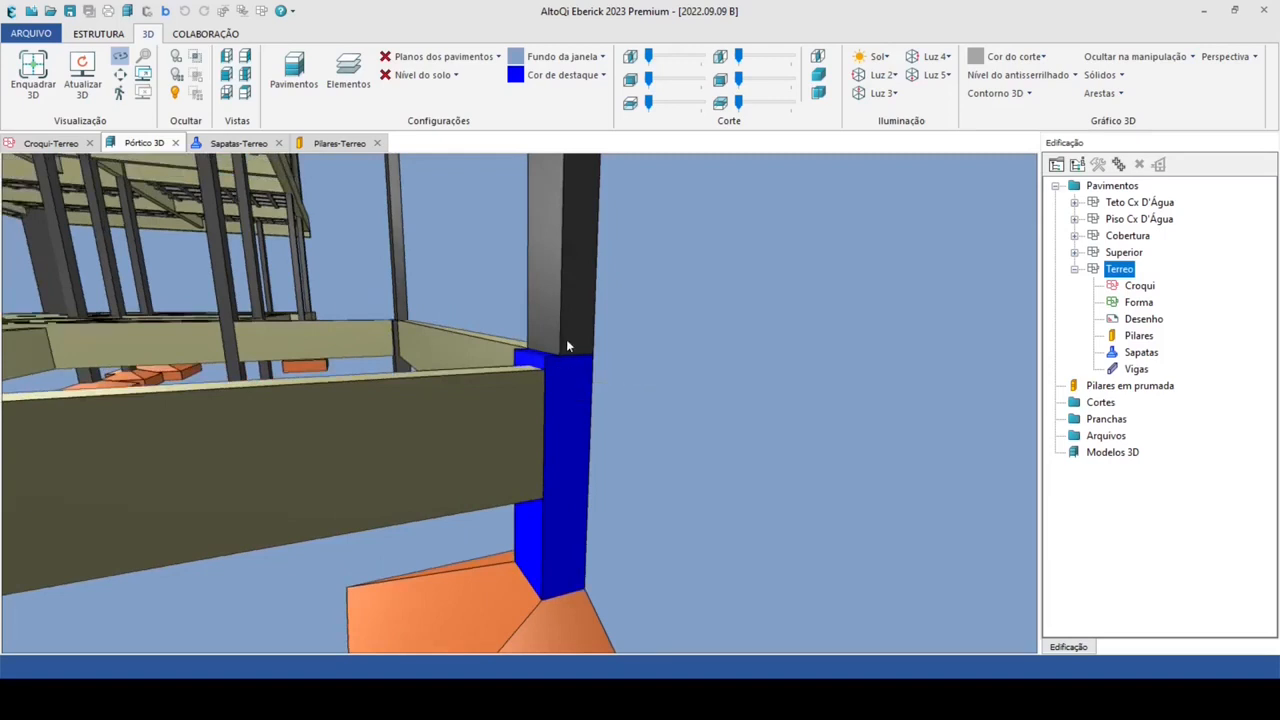
{"action": "double_click", "coordinate": [566, 342]}
{"action": "left_click", "coordinate": [579, 540]}
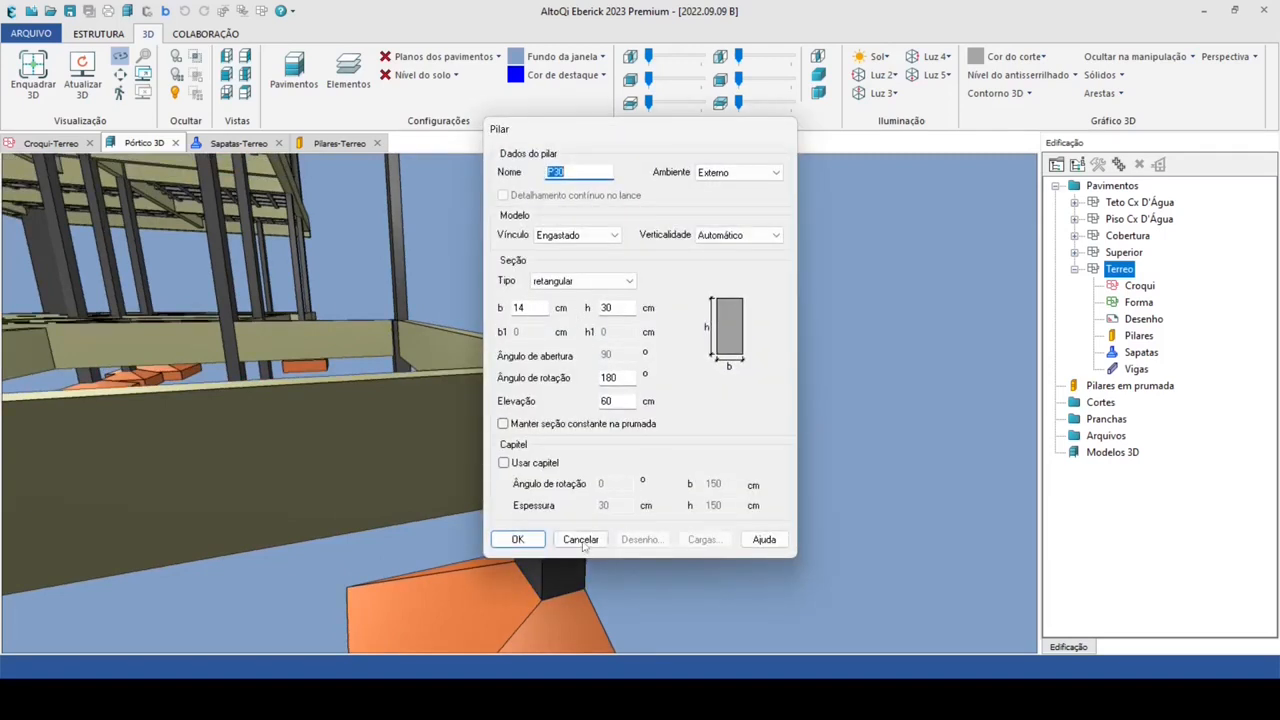
{"action": "double_click", "coordinate": [562, 453]}
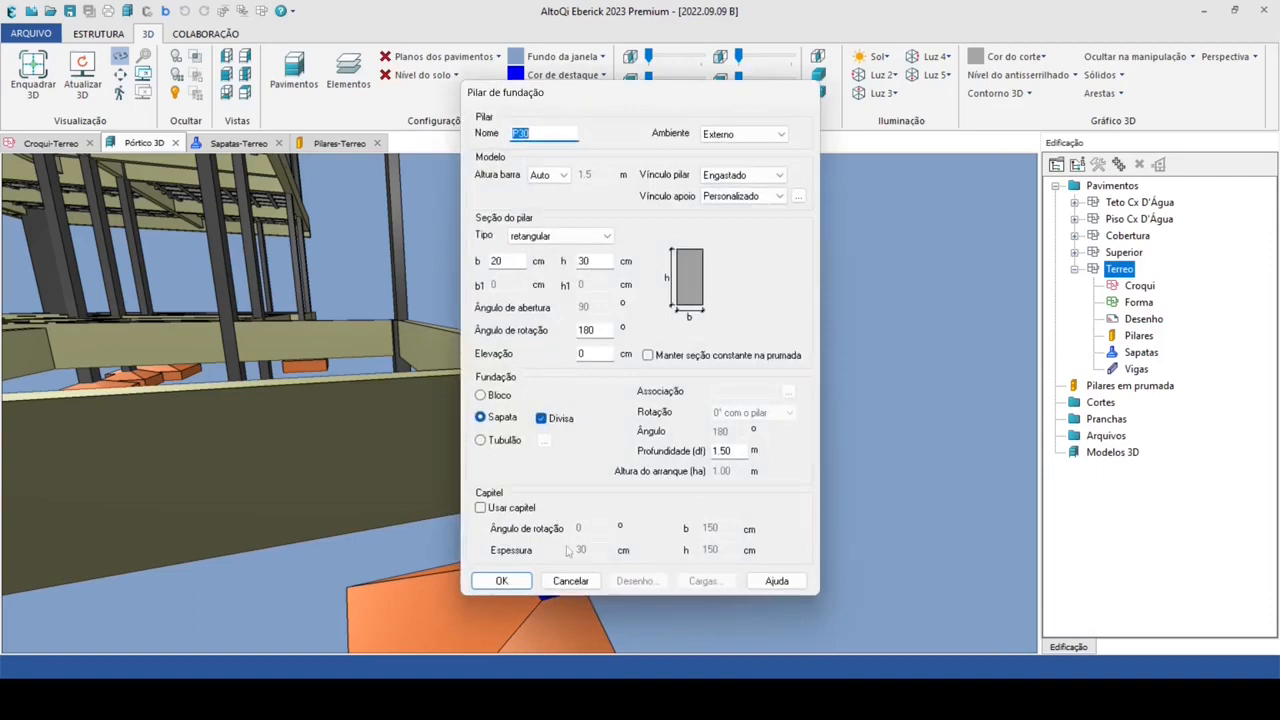
{"action": "left_click", "coordinate": [571, 581]}
Compare the loads and reinforcement of footings S22 and S30 in the Terreo footings table.
{"action": "left_click", "coordinate": [238, 143]}
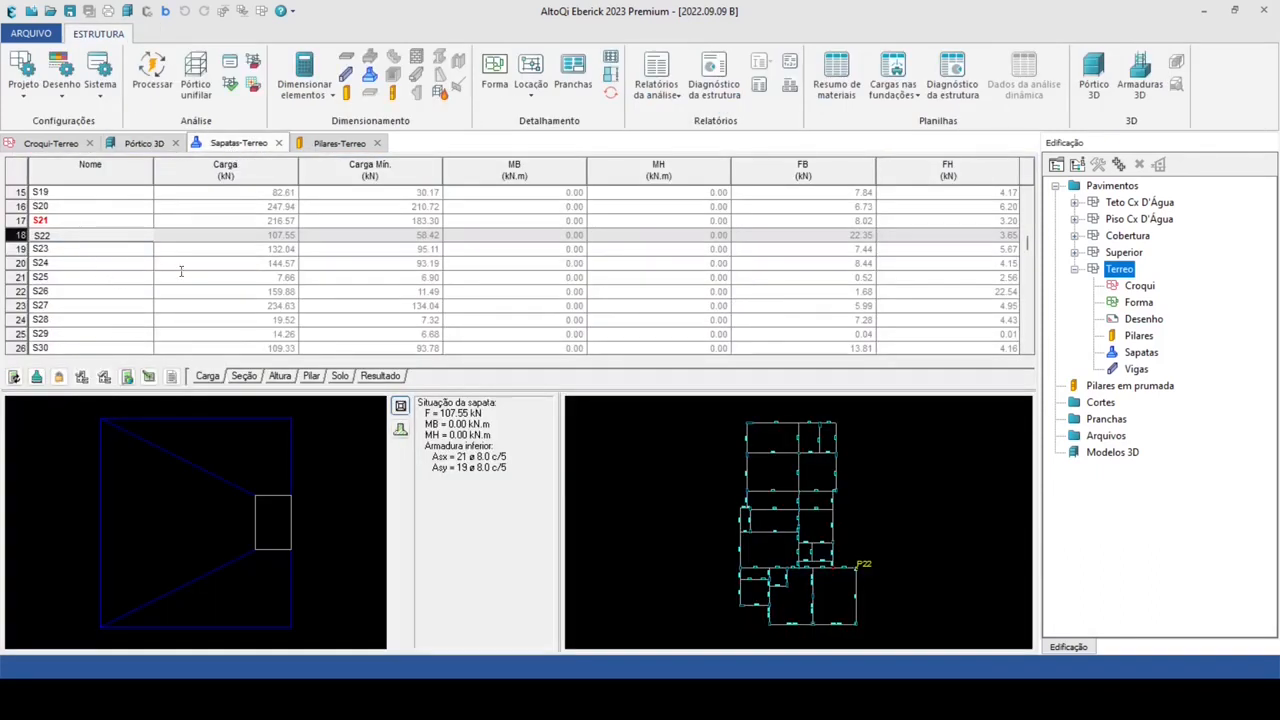
{"action": "left_click", "coordinate": [70, 348]}
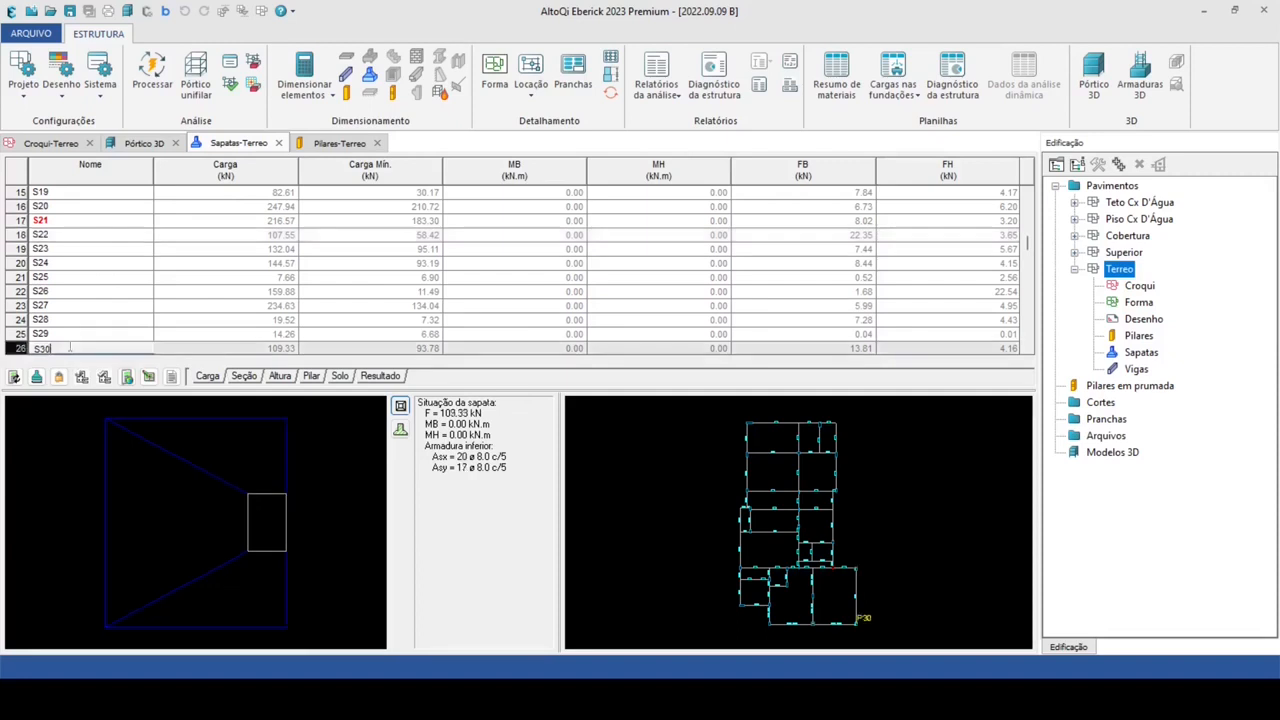
{"action": "left_click", "coordinate": [54, 237]}
{"action": "left_click", "coordinate": [60, 348]}
Examine the section transition between P30's foundation segment and the pillar above it in the 3D frame.
{"action": "left_click", "coordinate": [140, 143]}
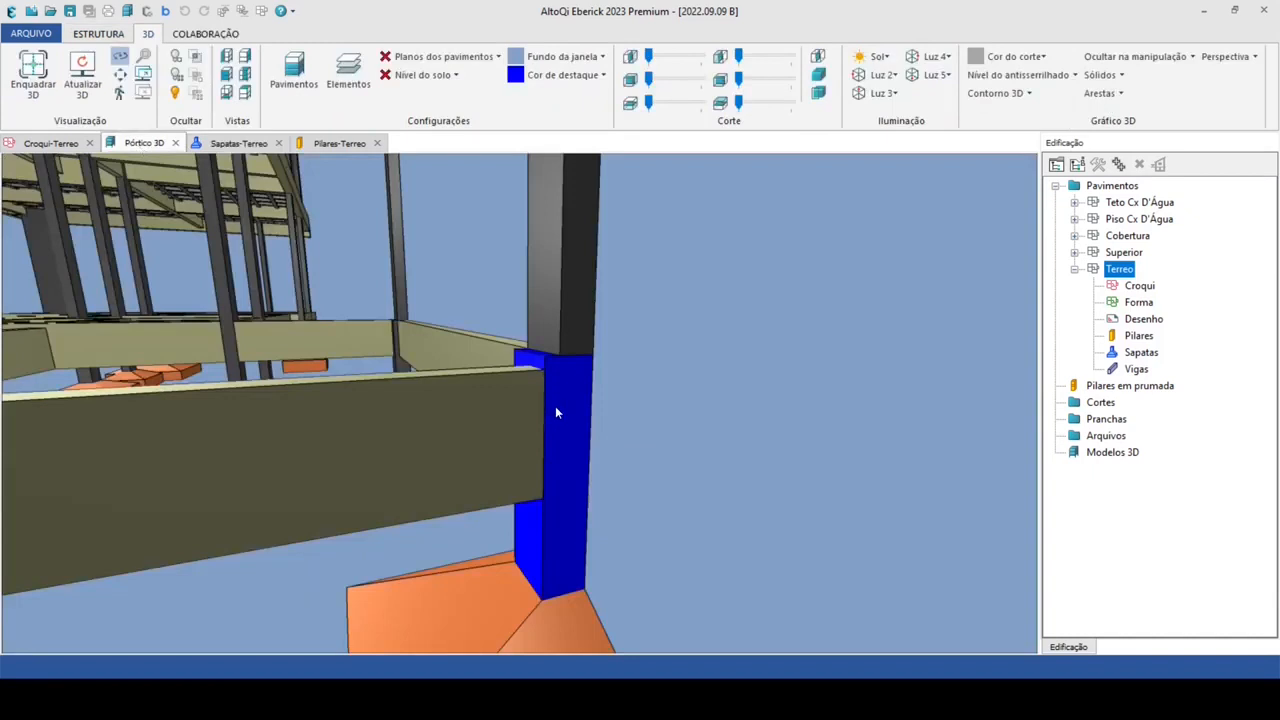
{"action": "left_click_drag", "start_coordinate": [591, 400], "coordinate": [568, 436]}
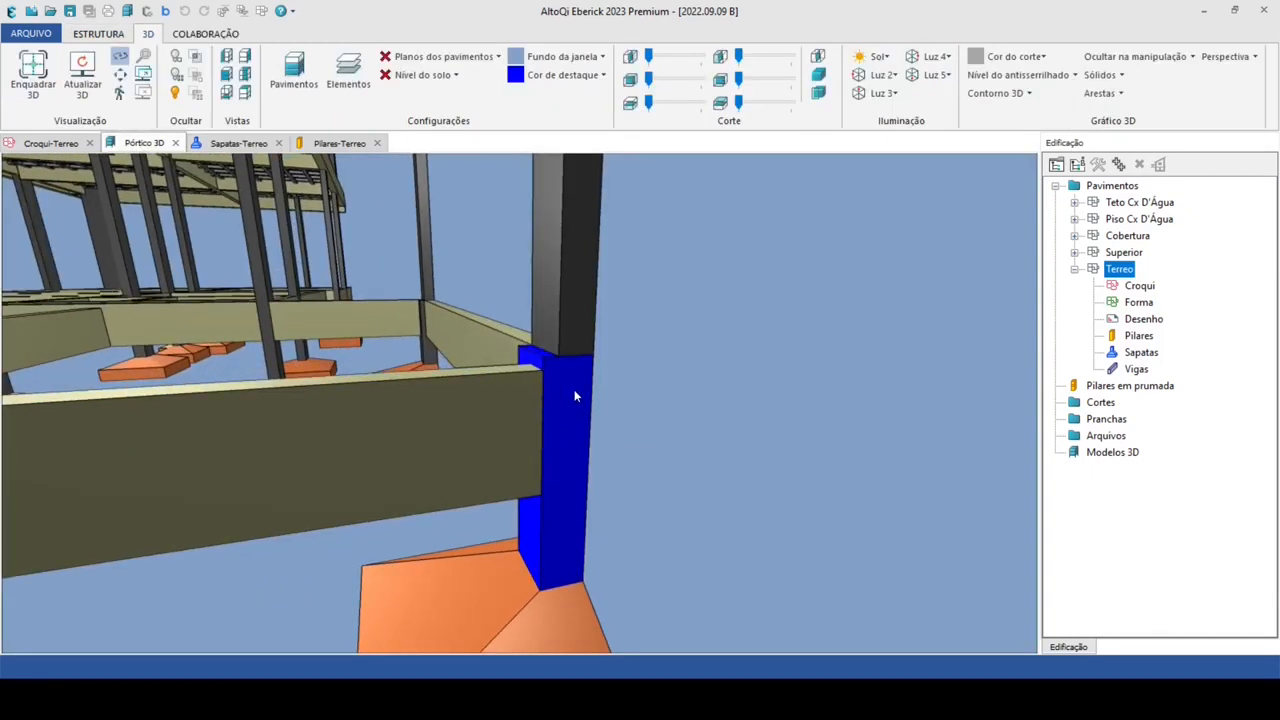
{"action": "scroll", "coordinate": [558, 436], "scroll_direction": "down", "scroll_amount": 5}
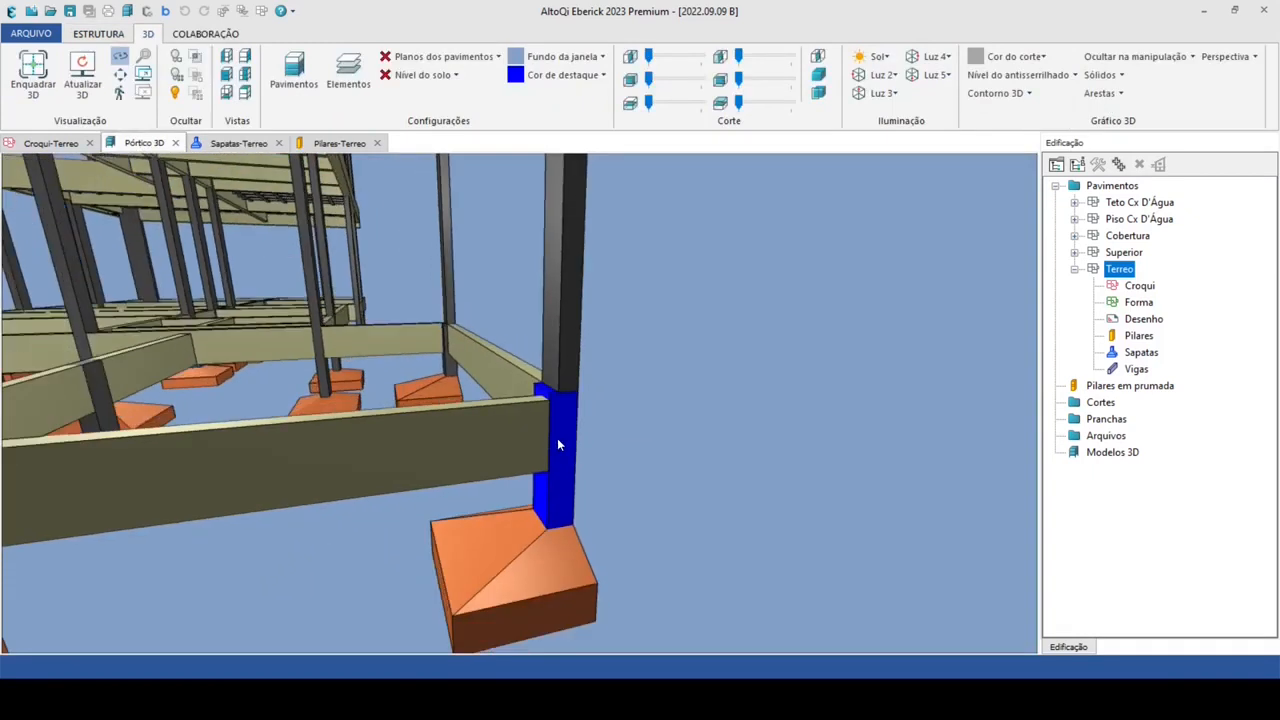
{"action": "scroll", "coordinate": [558, 430], "scroll_direction": "up", "scroll_amount": 4}
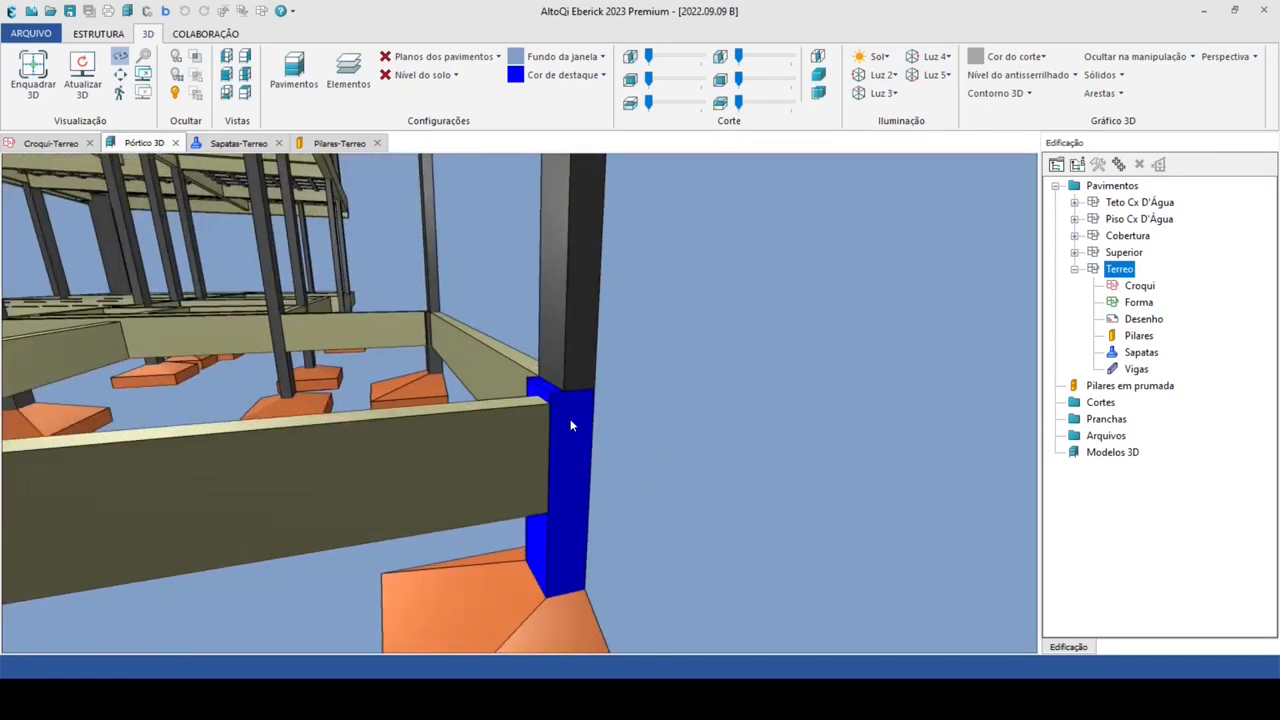
{"action": "scroll", "coordinate": [594, 490], "scroll_direction": "down", "scroll_amount": 5}
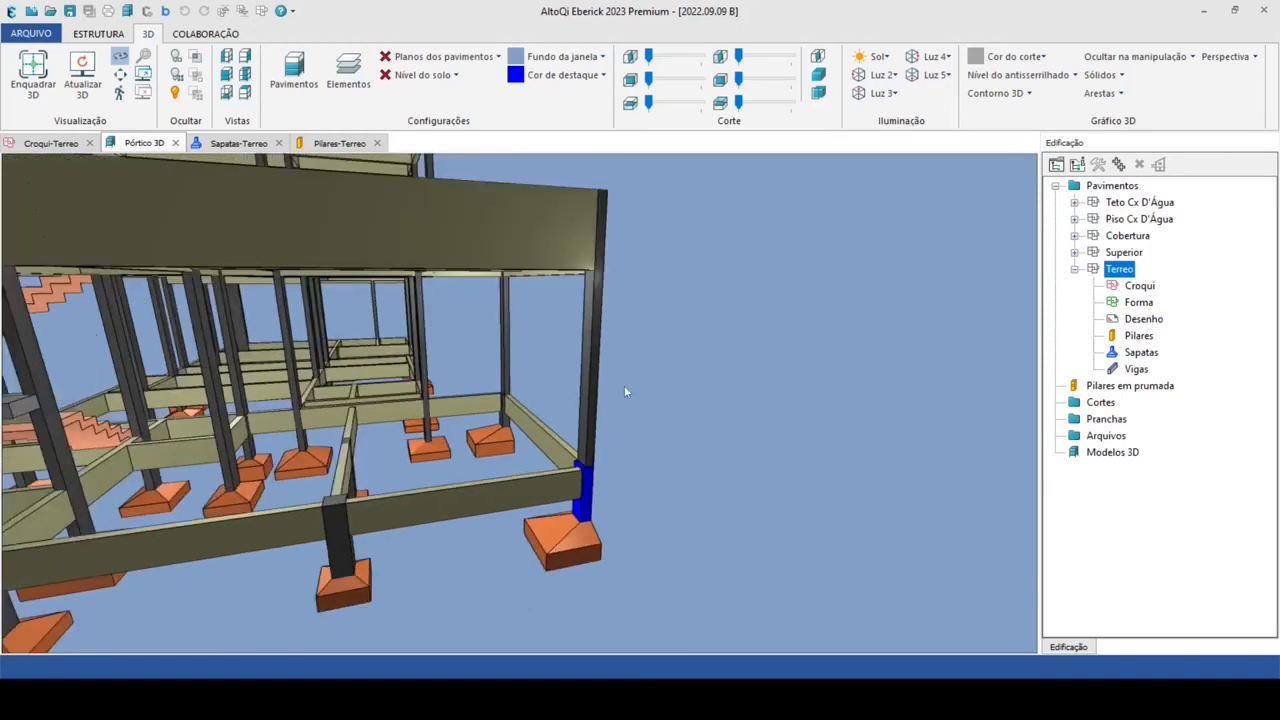
{"action": "scroll", "coordinate": [600, 420], "scroll_direction": "down", "scroll_amount": 3}
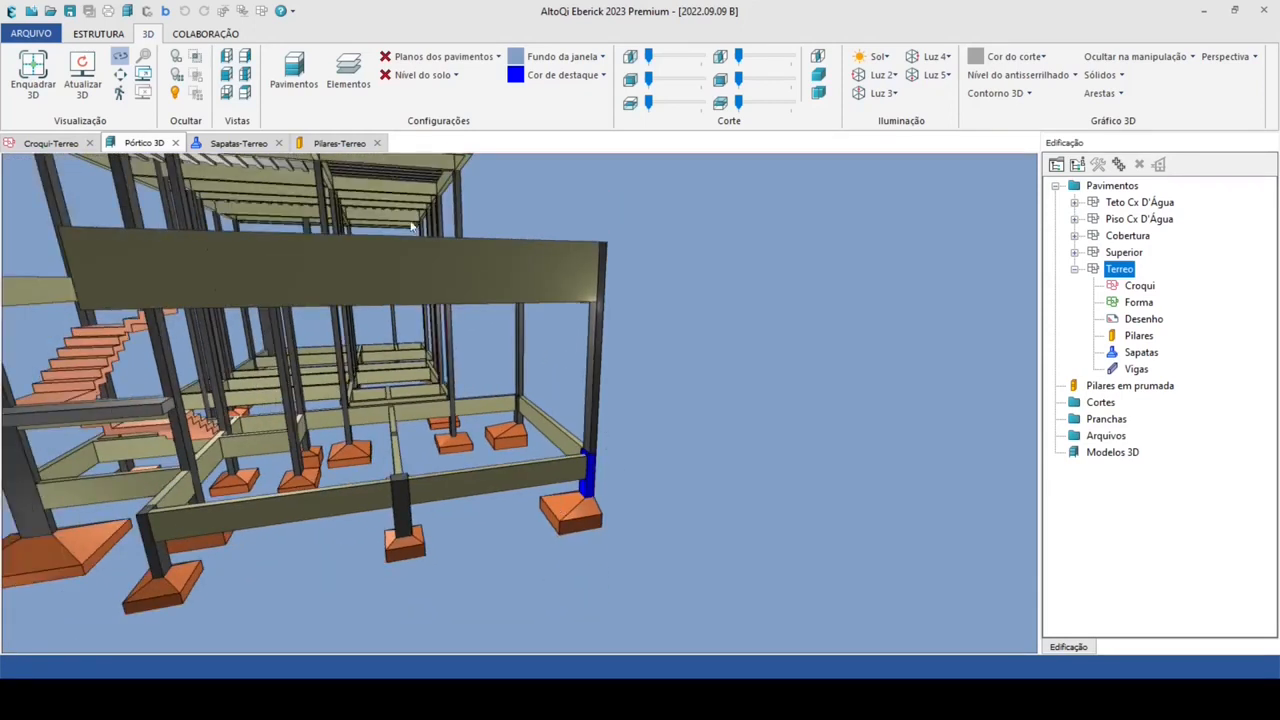
Compare the Terreo pillar tables of projects 2022.09.09 B and 2022.09.09 A, and return to project B.
{"action": "left_click", "coordinate": [340, 143]}
{"action": "scroll", "coordinate": [111, 251], "scroll_direction": "down", "scroll_amount": 2}
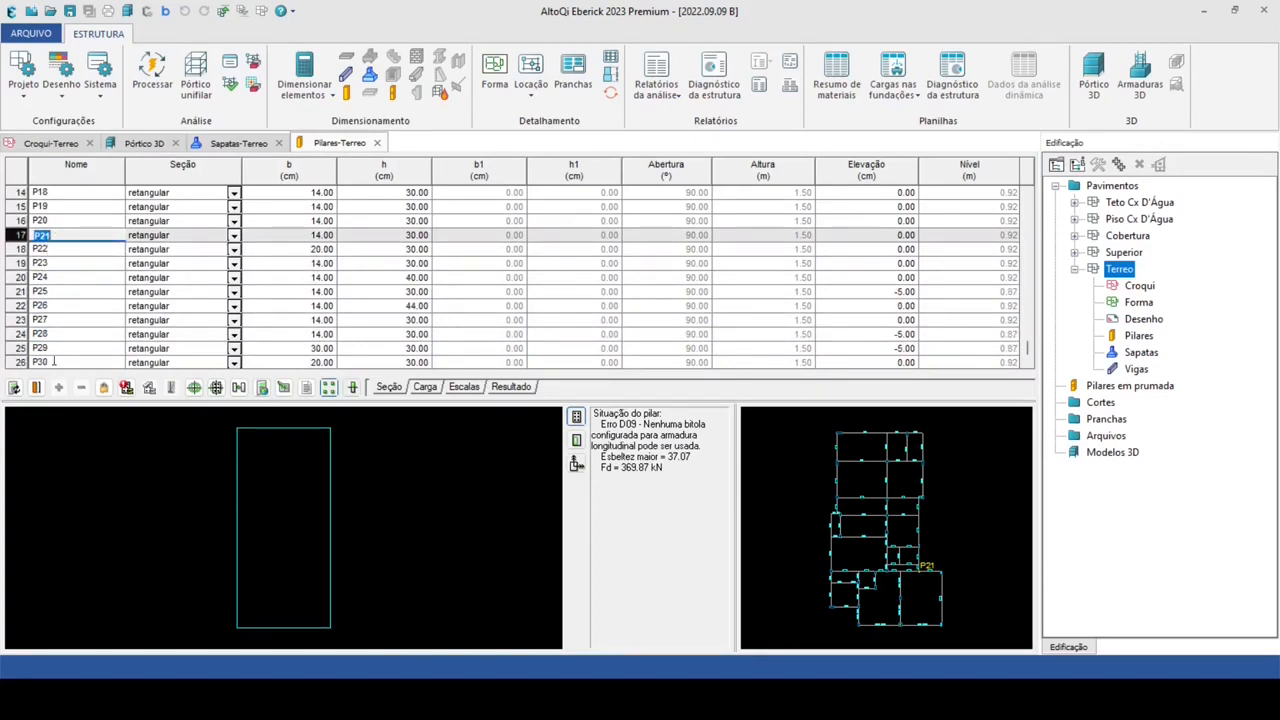
{"action": "mouse_move", "coordinate": [899, 667]}
{"action": "left_click", "coordinate": [705, 604]}
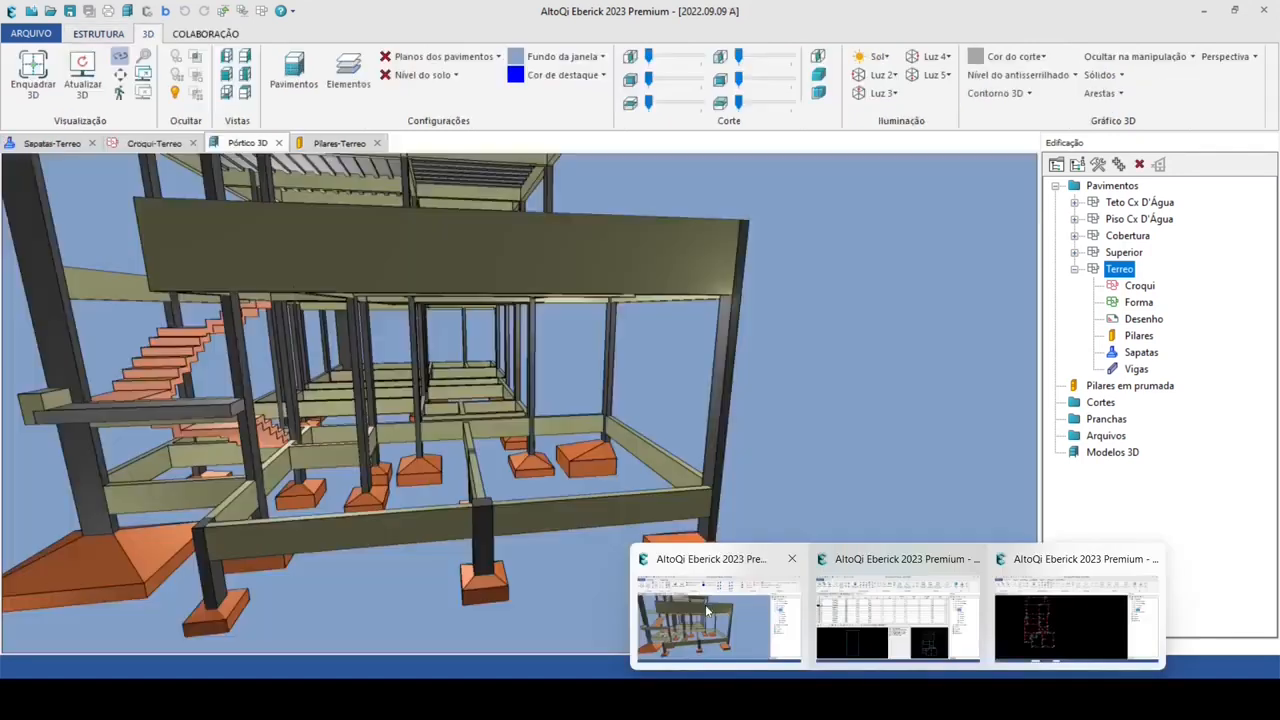
{"action": "left_click", "coordinate": [335, 143]}
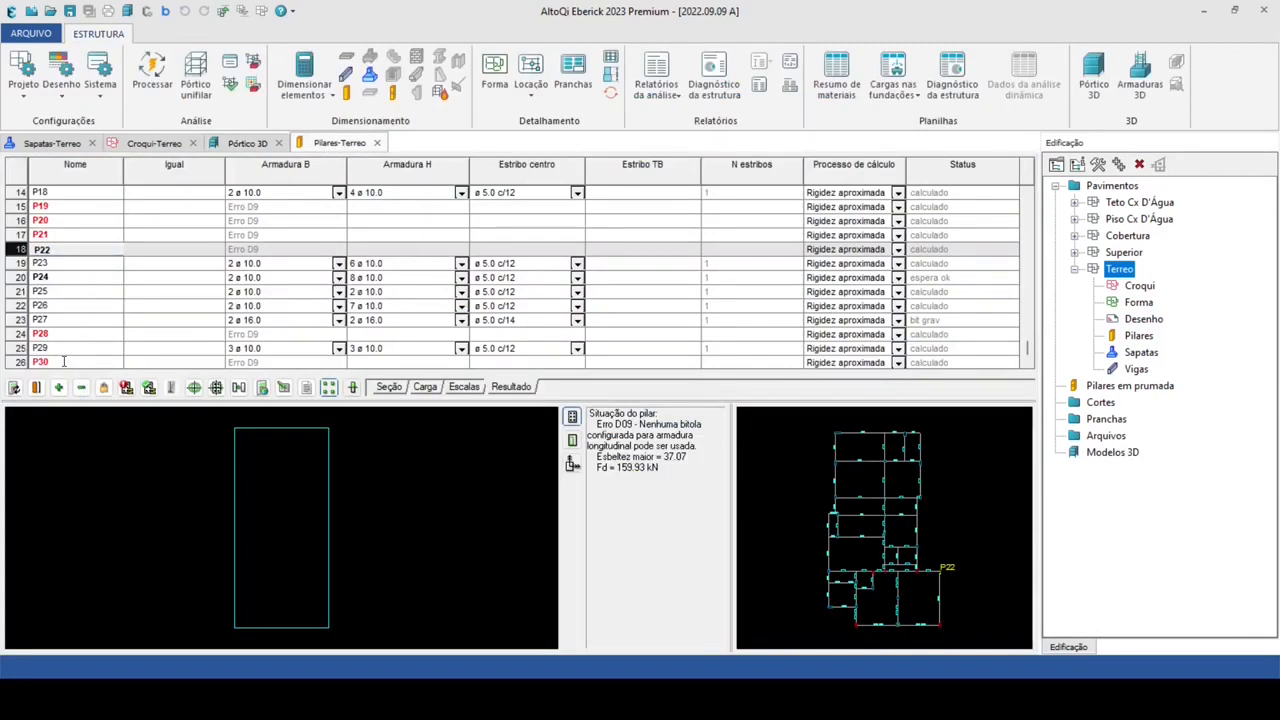
{"action": "left_click", "coordinate": [900, 699]}
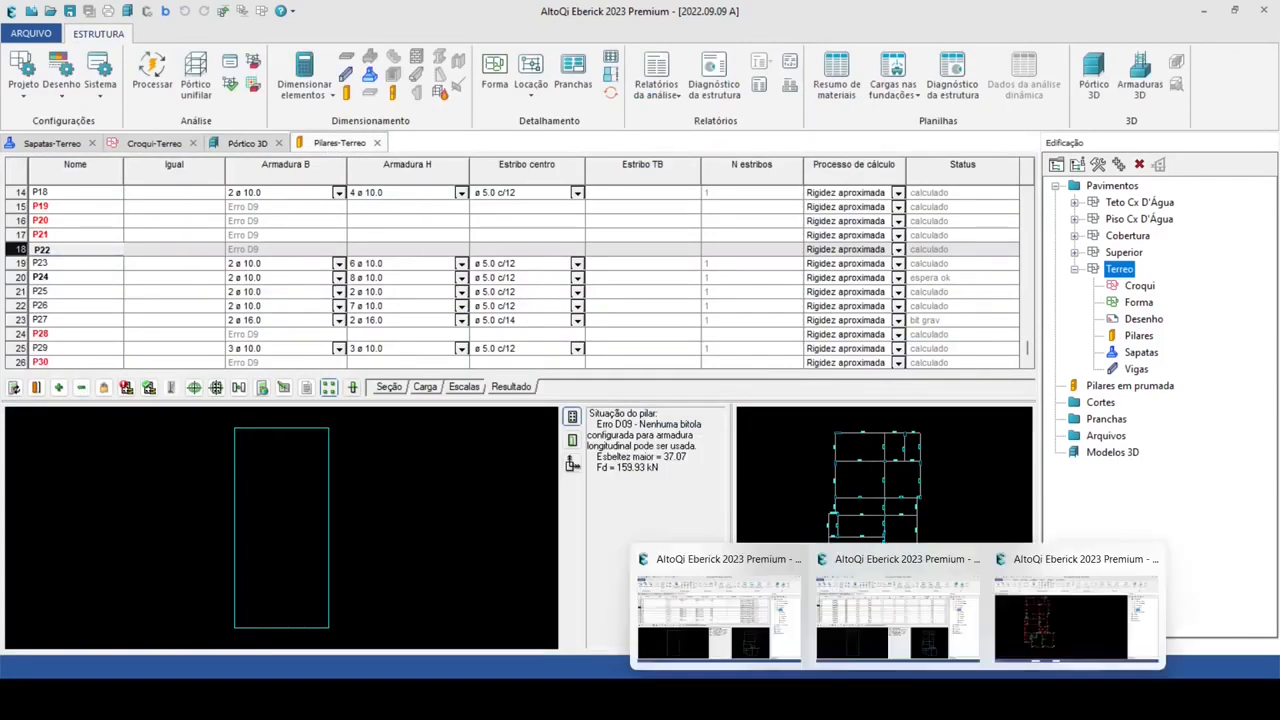
{"action": "left_click", "coordinate": [893, 635]}
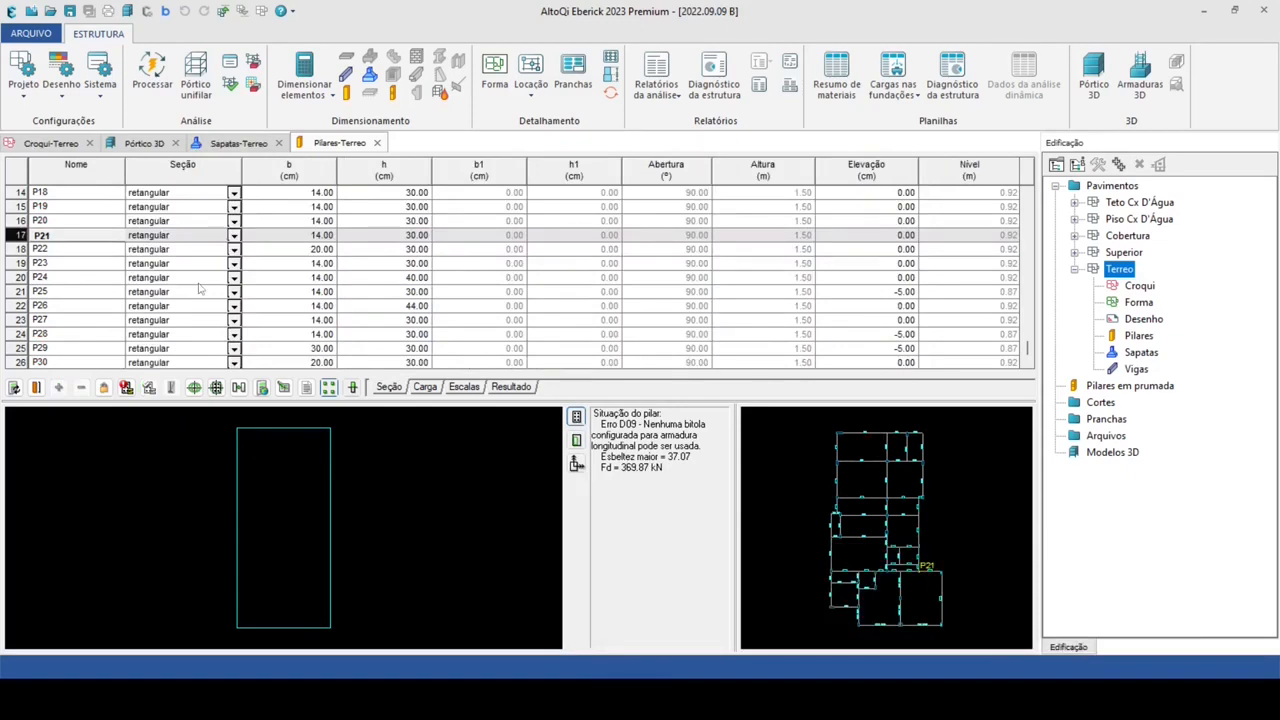
Inspect P30's foundation segment where it meets the boundary footing and the ground beam in the 3D frame.
{"action": "left_click", "coordinate": [145, 146]}
{"action": "scroll", "coordinate": [547, 490], "scroll_direction": "up", "scroll_amount": 3}
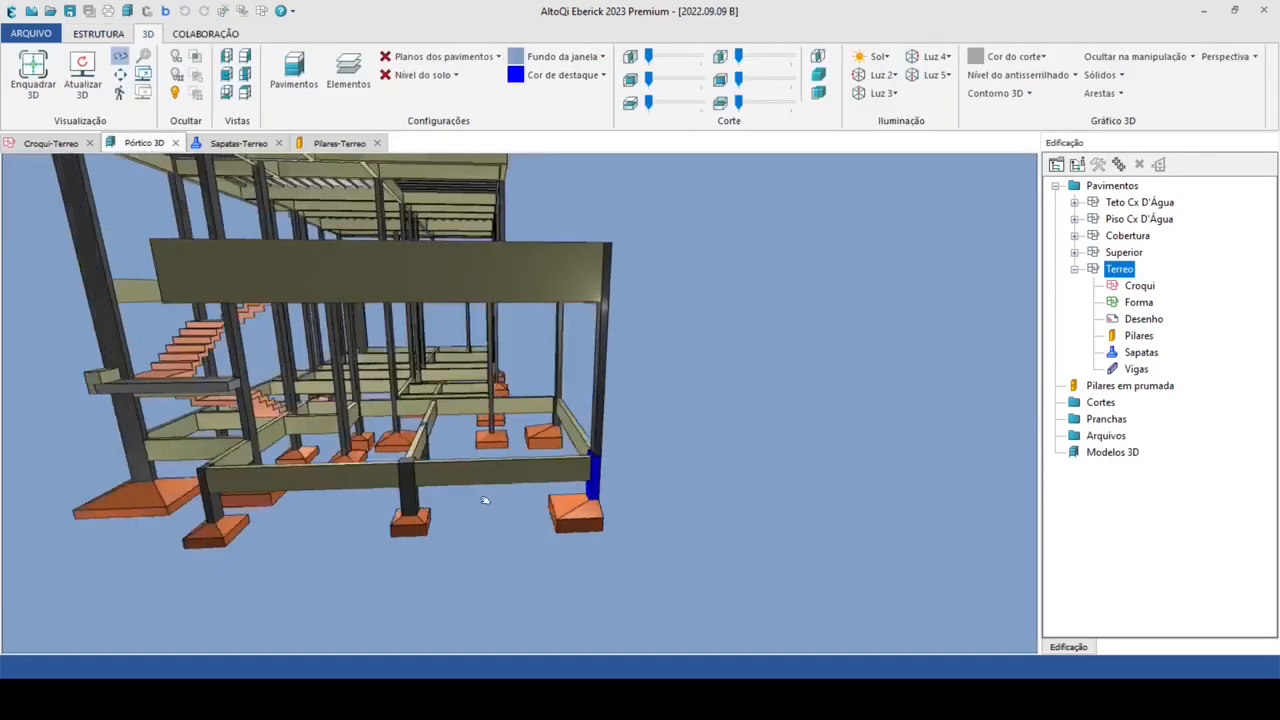
{"action": "scroll", "coordinate": [595, 505], "scroll_direction": "up", "scroll_amount": 3}
{"action": "scroll", "coordinate": [594, 500], "scroll_direction": "up", "scroll_amount": 3}
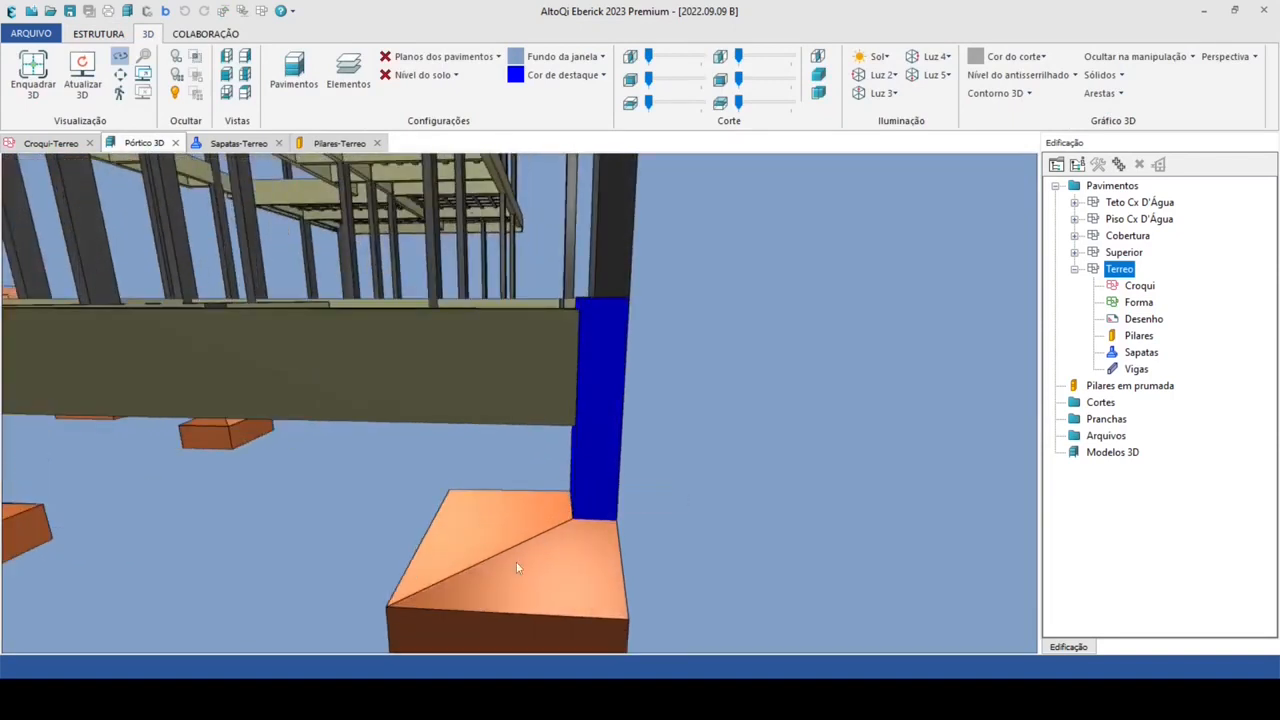
{"action": "left_click_drag", "start_coordinate": [484, 532], "coordinate": [636, 459]}
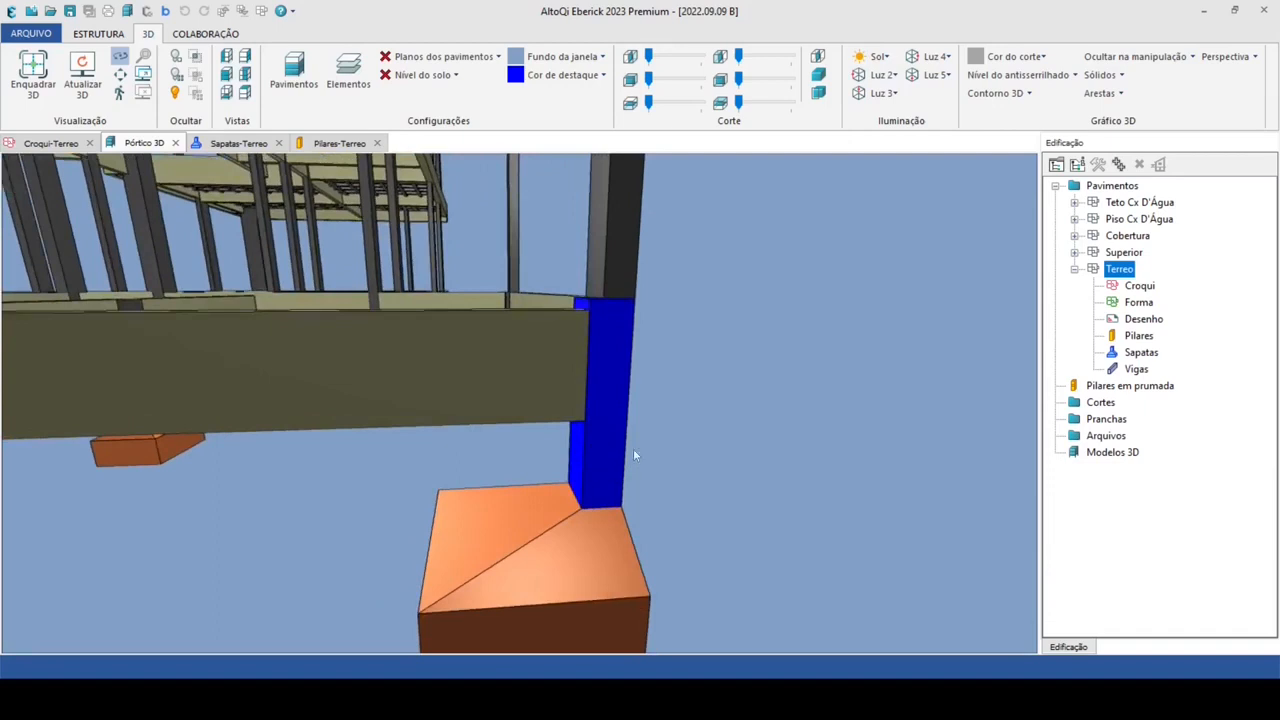
{"action": "left_click_drag", "start_coordinate": [610, 456], "coordinate": [633, 466]}
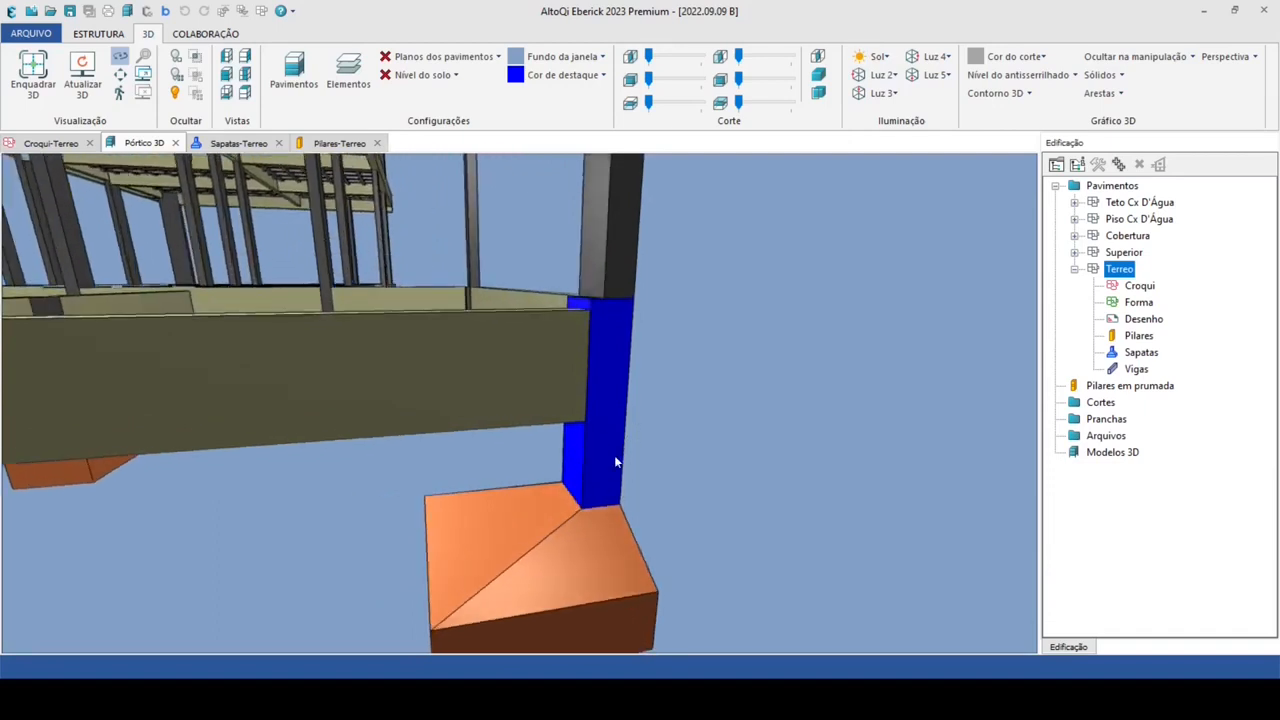
{"action": "scroll", "coordinate": [574, 480], "scroll_direction": "down", "scroll_amount": 3}
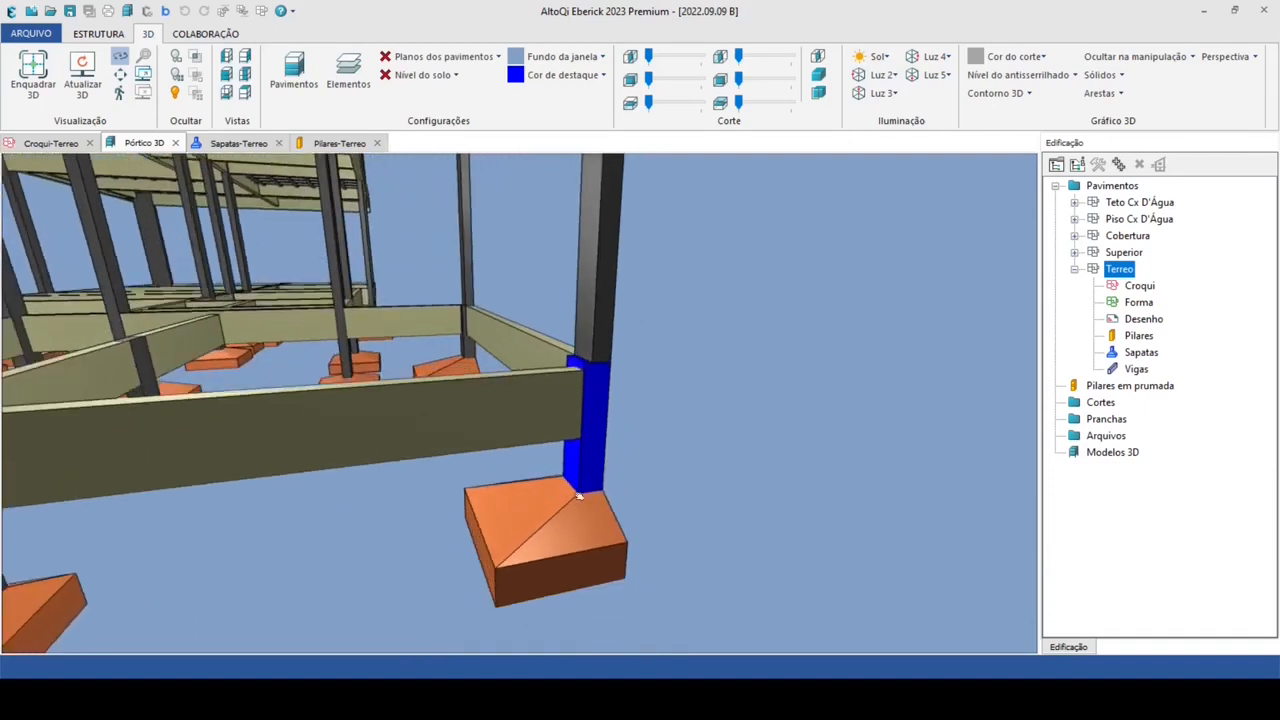
Review the design results of pillars P21, P22 and P30 in the Terreo pillar table.
{"action": "left_click", "coordinate": [320, 146]}
{"action": "left_click", "coordinate": [50, 236]}
{"action": "left_click", "coordinate": [55, 249]}
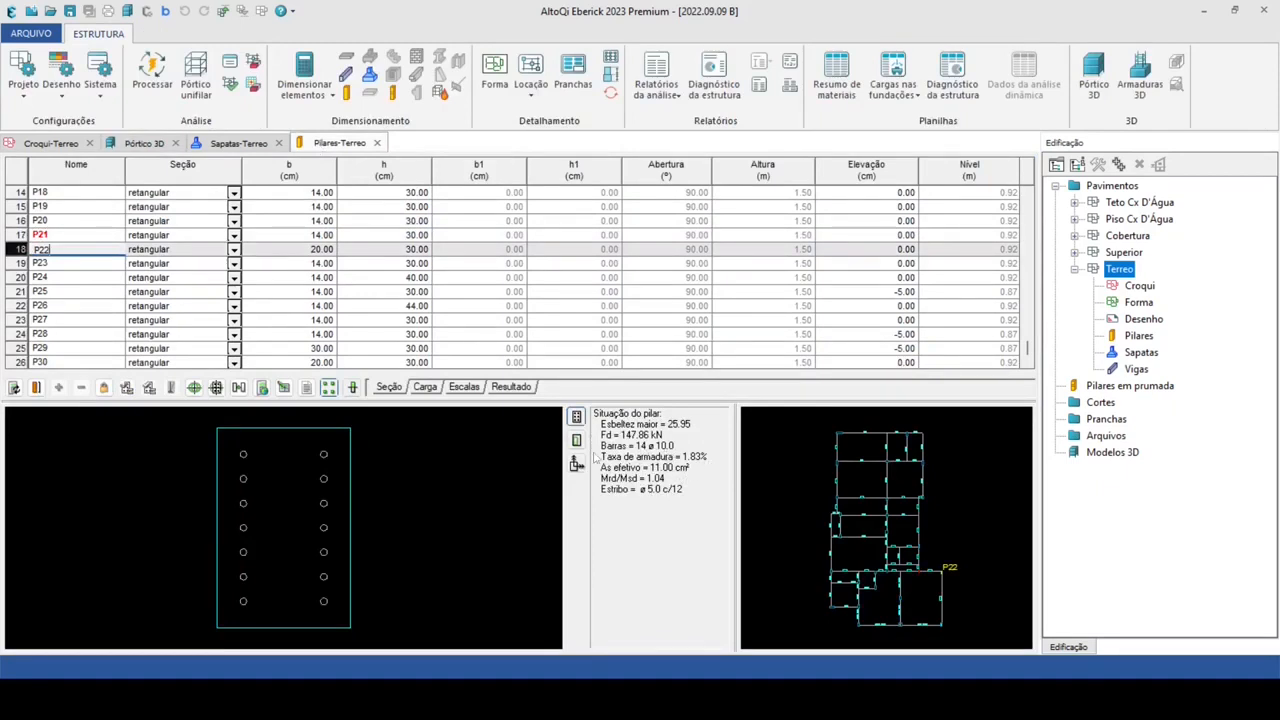
{"action": "left_click", "coordinate": [97, 360]}
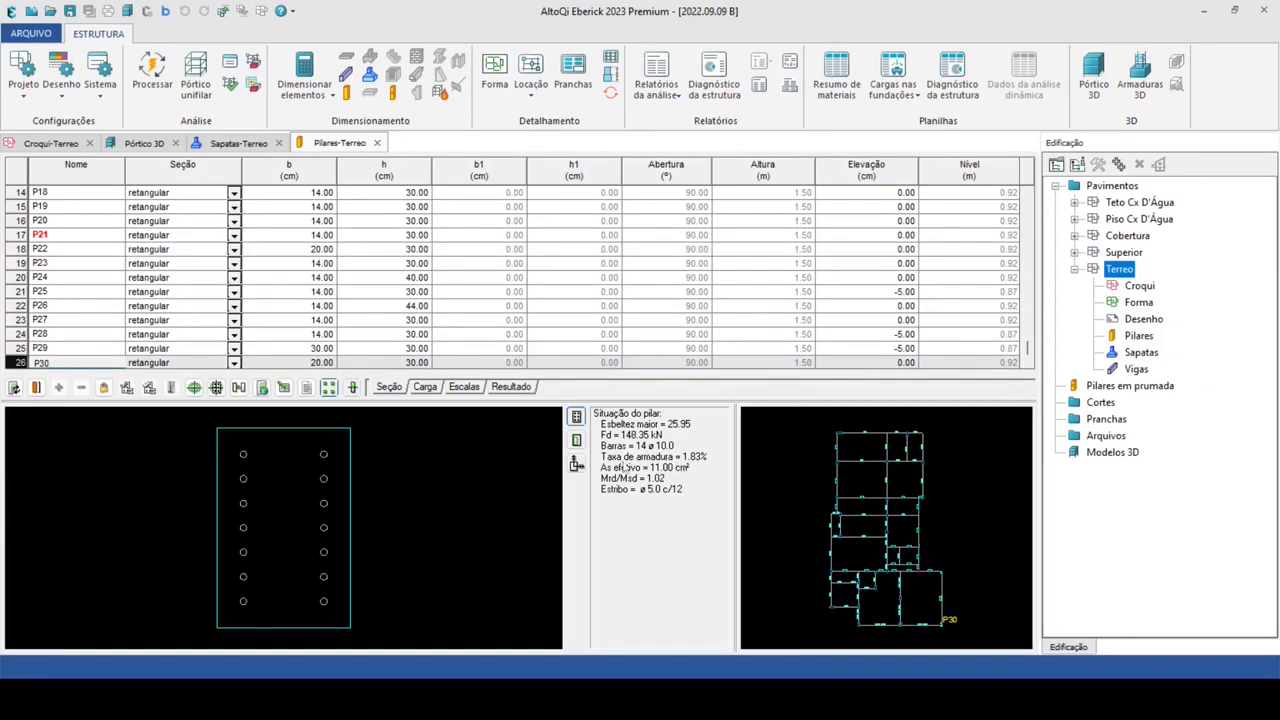
{"action": "left_click", "coordinate": [55, 250]}
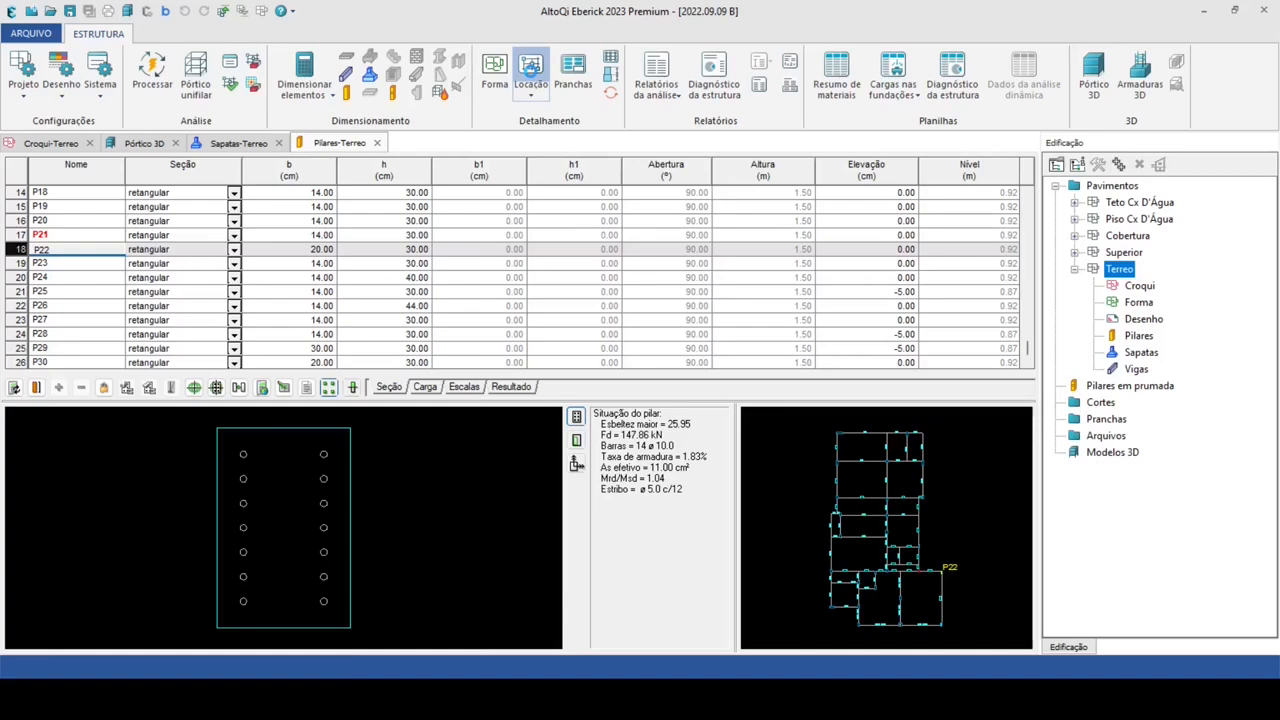
Generate the foundation location plan (Locação) for the project.
{"action": "left_click", "coordinate": [531, 68]}
{"action": "left_click", "coordinate": [1117, 189]}
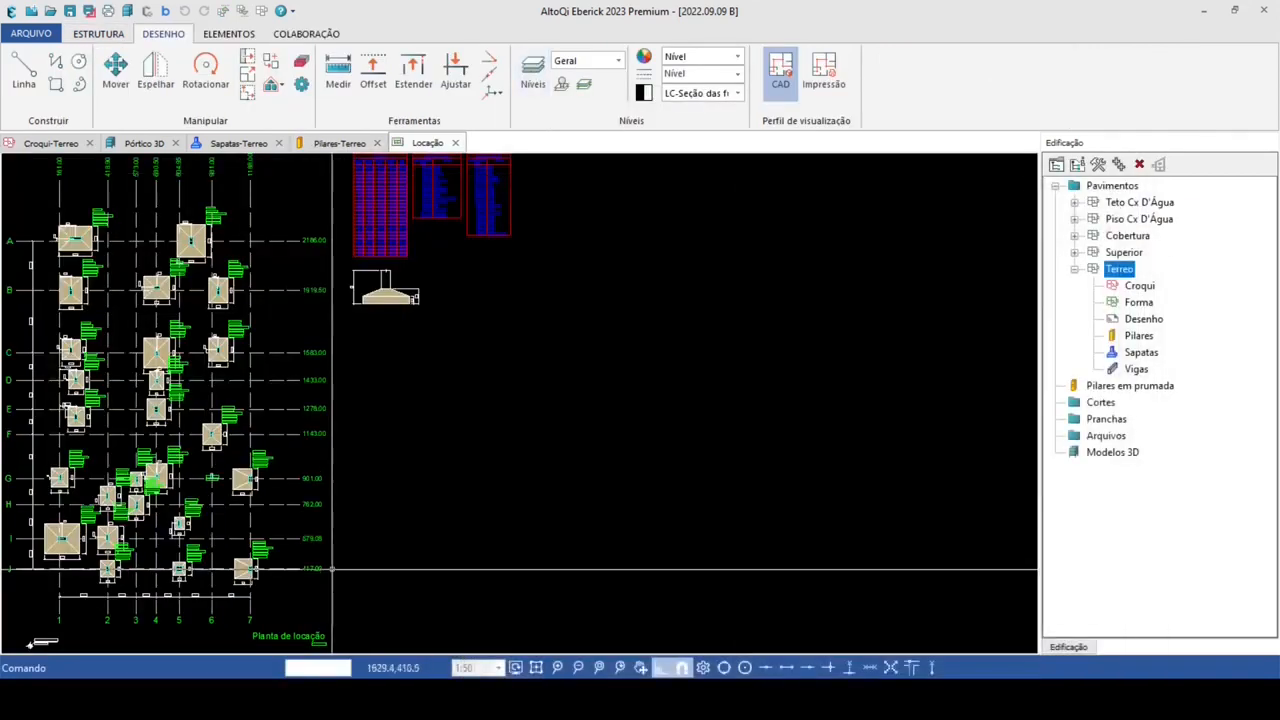
Snip the P22 (S22) footing from the location plan and mark its two overhangs from the pillar in red, discarding the capture.
{"action": "scroll", "coordinate": [200, 461], "scroll_direction": "up", "scroll_amount": 5}
{"action": "scroll", "coordinate": [200, 461], "scroll_direction": "up", "scroll_amount": 3}
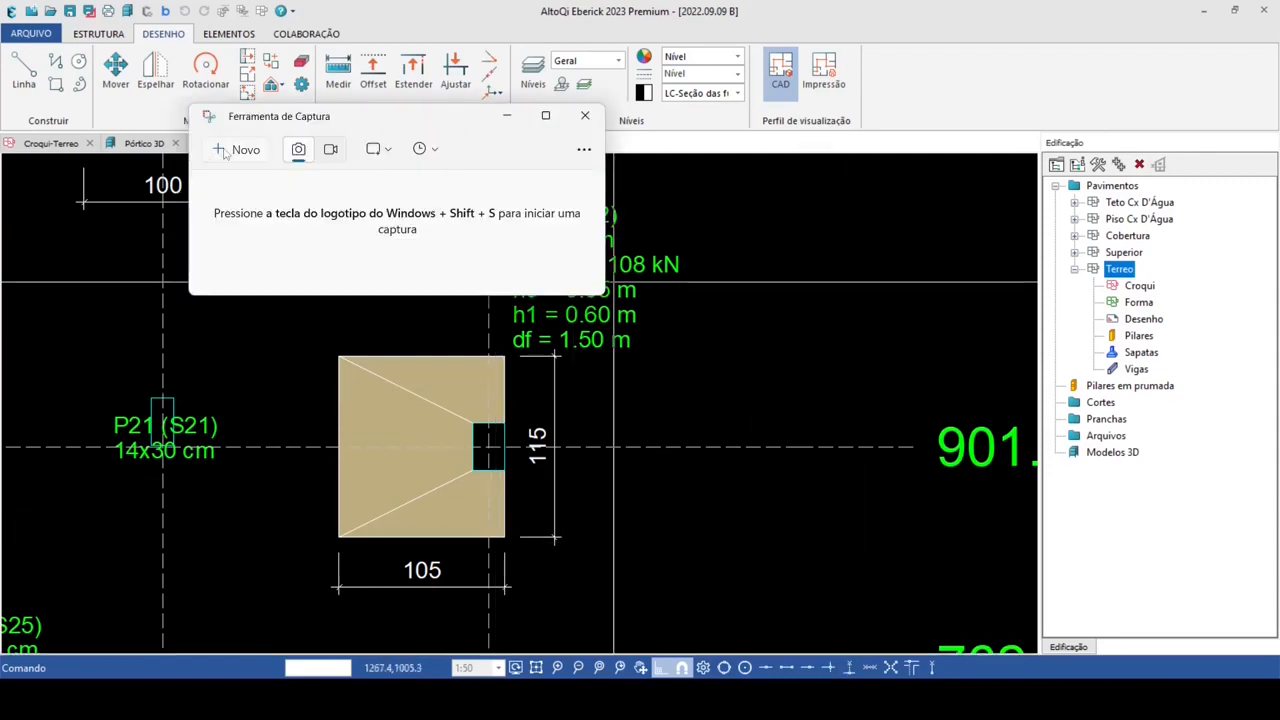
{"action": "left_click", "coordinate": [240, 150]}
{"action": "left_click_drag", "start_coordinate": [268, 186], "coordinate": [712, 556]}
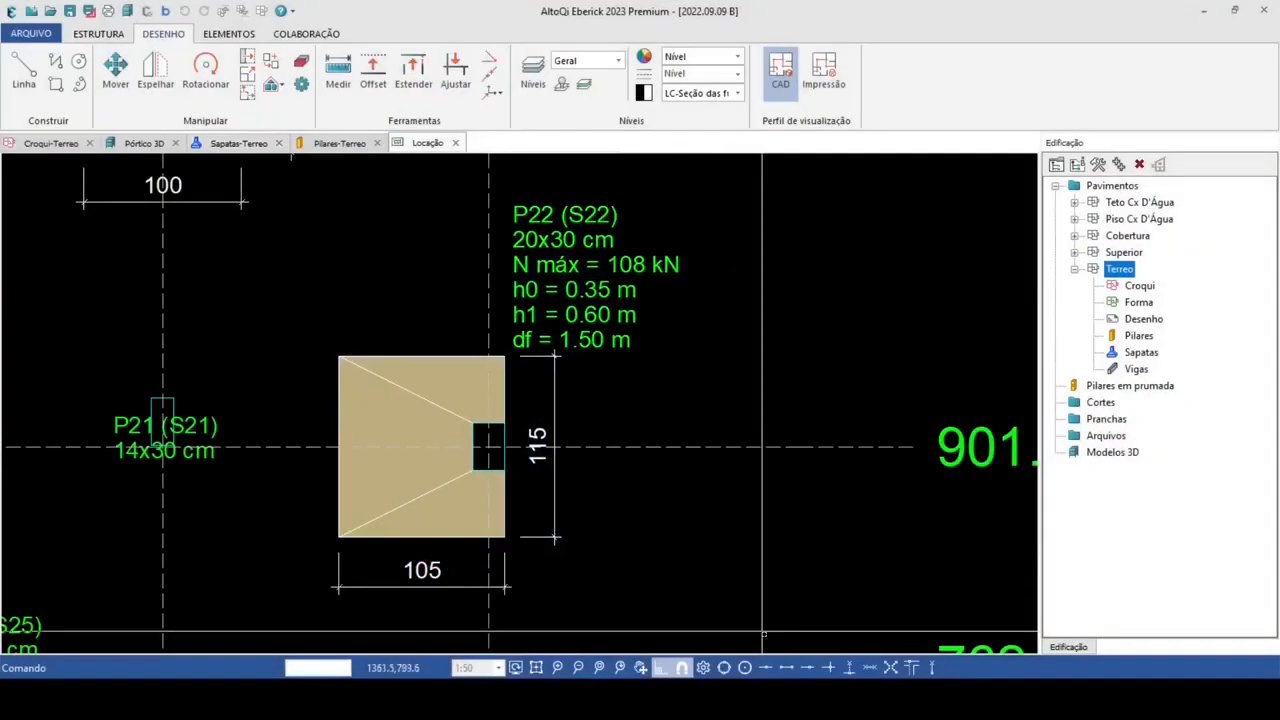
{"action": "mouse_move", "coordinate": [584, 356]}
{"action": "left_mouse_down"}
{"action": "mouse_move", "coordinate": [570, 372]}
{"action": "mouse_move", "coordinate": [570, 436]}
{"action": "mouse_move", "coordinate": [586, 420]}
{"action": "left_mouse_up"}
{"action": "mouse_move", "coordinate": [440, 451]}
{"action": "left_mouse_down"}
{"action": "mouse_move", "coordinate": [418, 469]}
{"action": "mouse_move", "coordinate": [586, 458]}
{"action": "mouse_move", "coordinate": [541, 465]}
{"action": "left_mouse_up"}
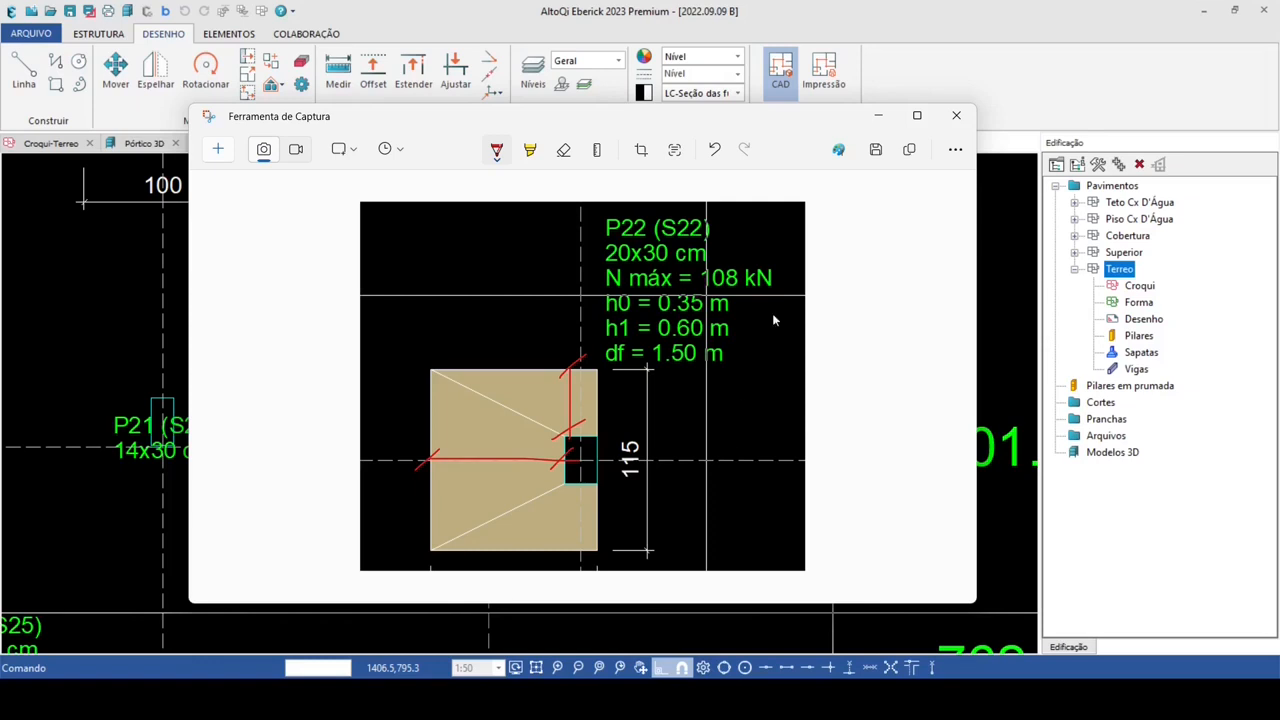
{"action": "left_click", "coordinate": [956, 115]}
Read footing S22's plan dimensions and enter them in the Sapata de Divisa Excel sheet as A = 105 cm and B = 115 cm.
{"action": "scroll", "coordinate": [425, 397], "scroll_direction": "down", "scroll_amount": 2}
{"action": "scroll", "coordinate": [425, 397], "scroll_direction": "up", "scroll_amount": 3}
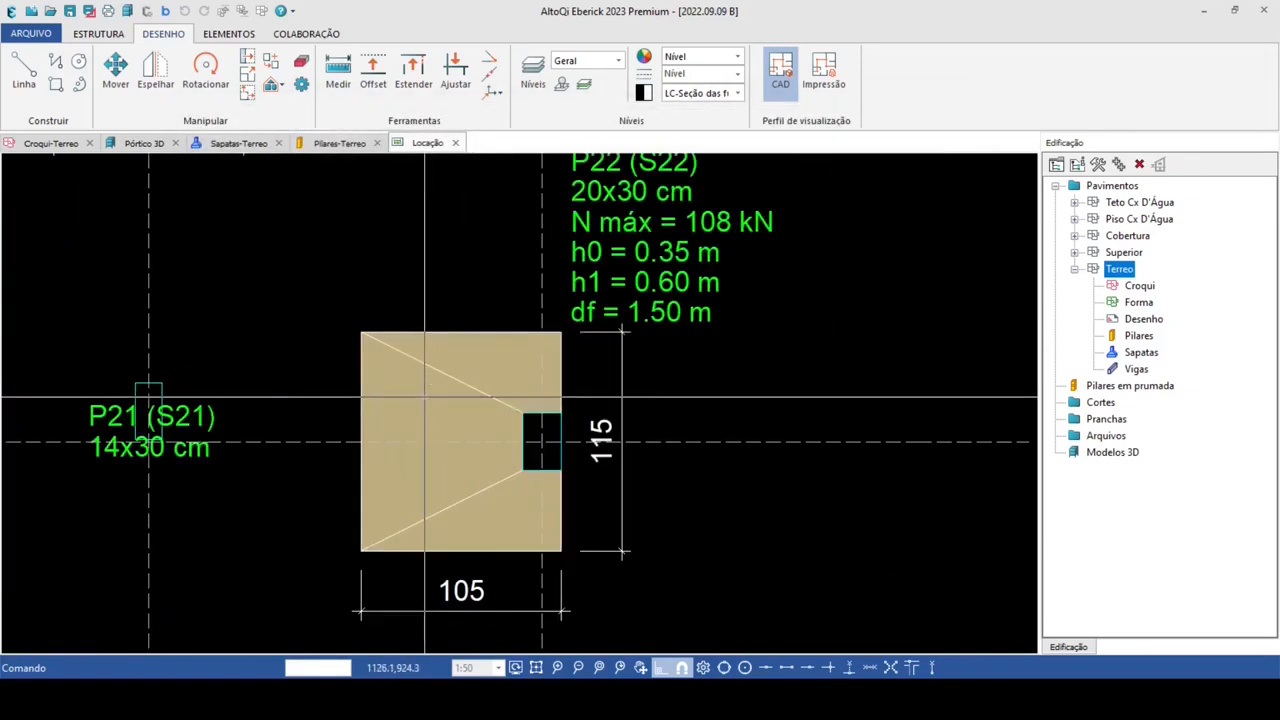
{"action": "scroll", "coordinate": [696, 352], "scroll_direction": "down", "scroll_amount": 1}
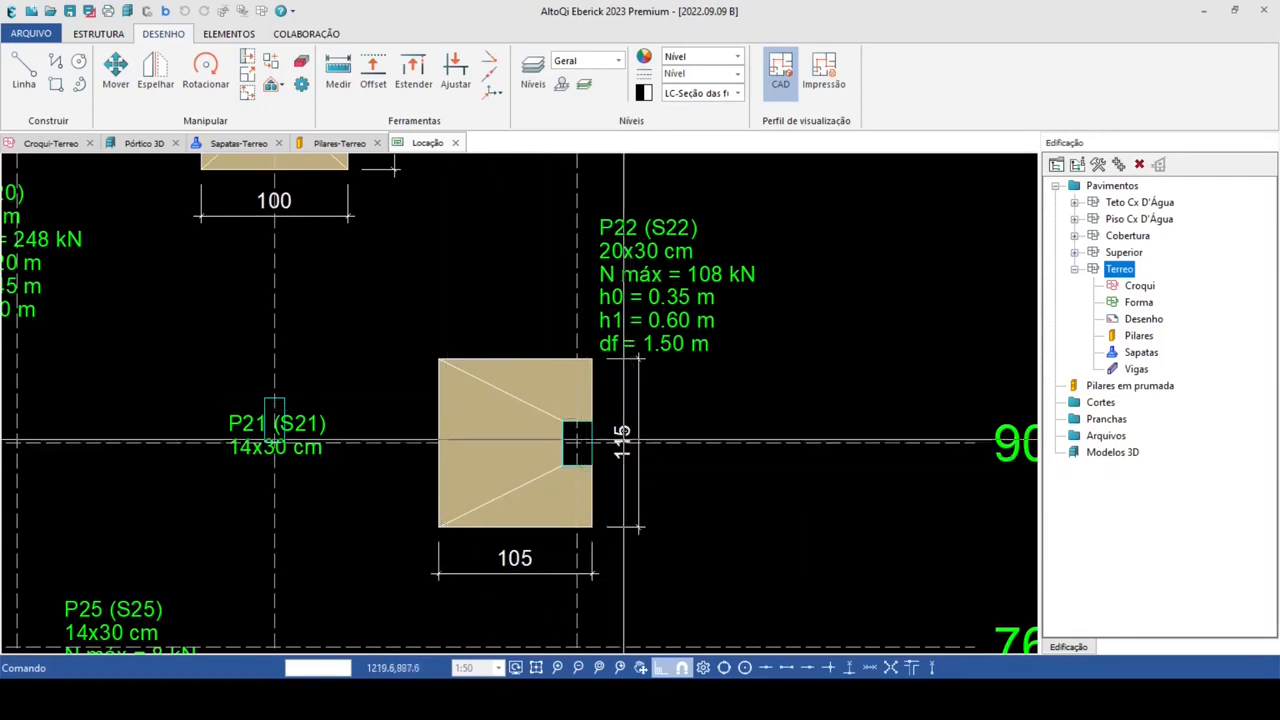
{"action": "left_click", "coordinate": [716, 698]}
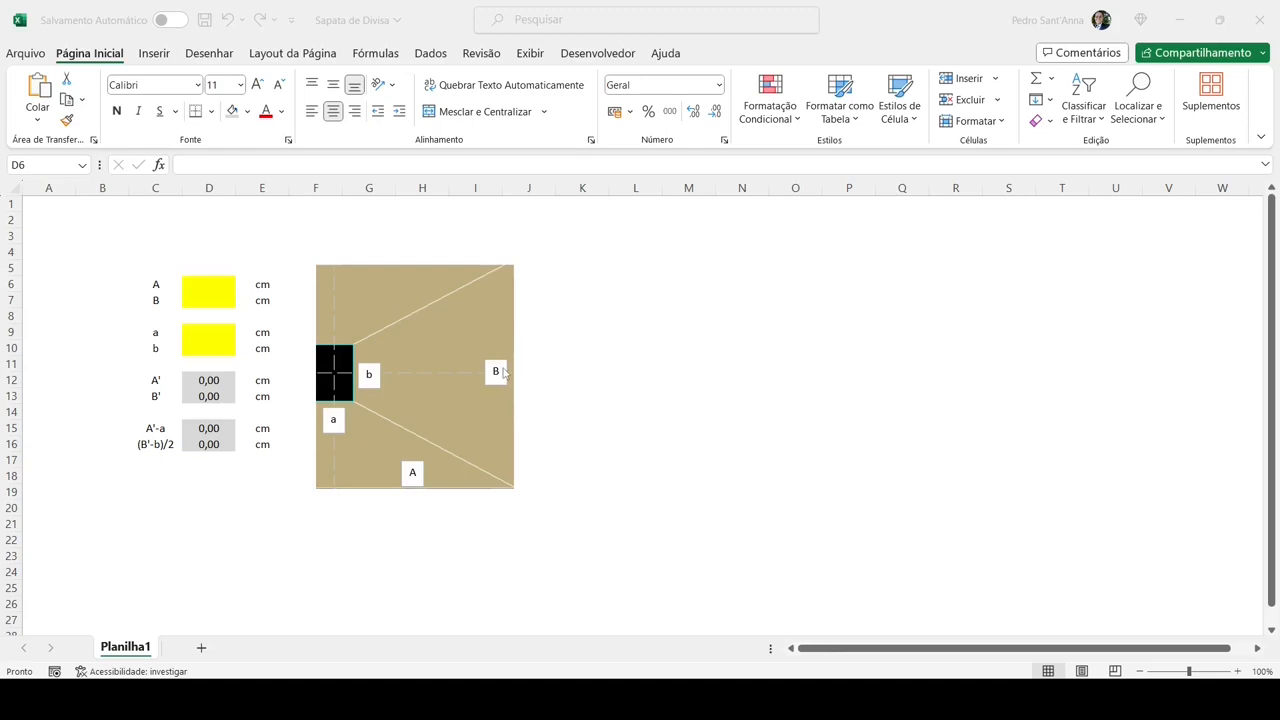
{"action": "left_click", "coordinate": [207, 285]}
{"action": "type", "text": "135"}
{"action": "key", "text": "Return"}
{"action": "type", "text": "115"}
{"action": "key", "text": "Return"}
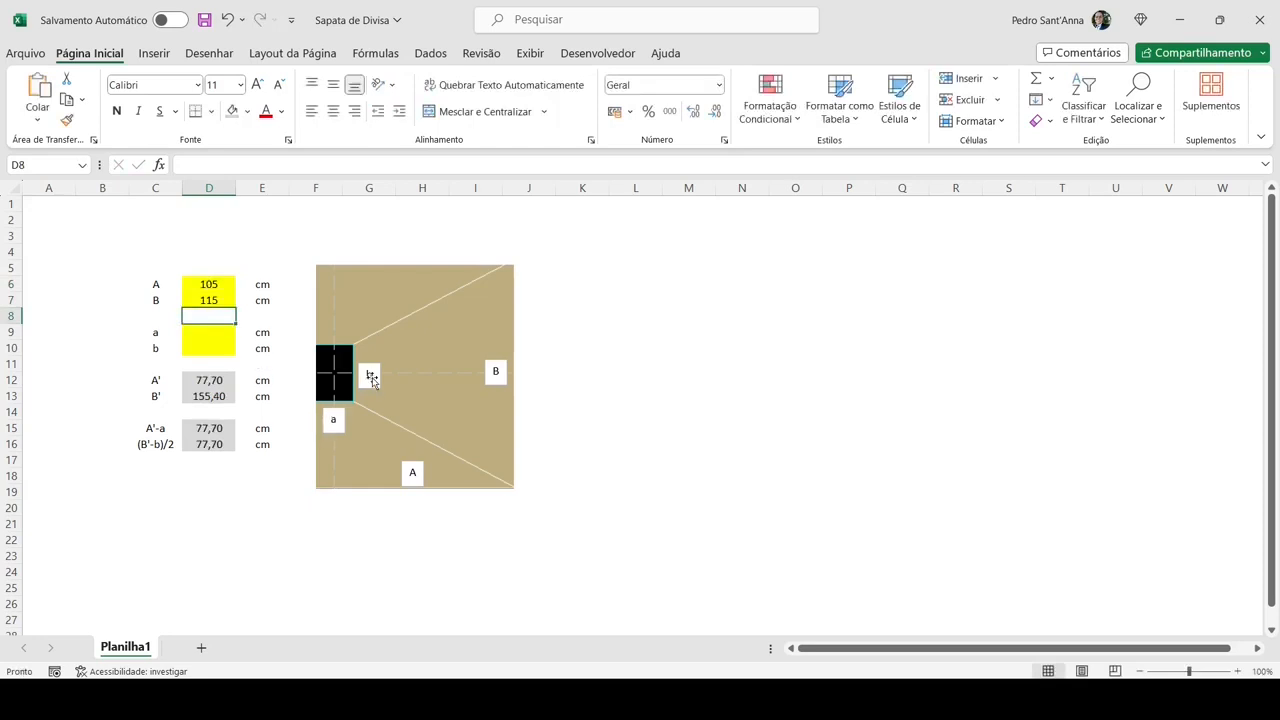
Enter the pillar sides a = 20 cm and b = 30 cm, and inspect the formula for A'.
{"action": "left_click", "coordinate": [190, 333]}
{"action": "type", "text": "20"}
{"action": "key", "text": "Return"}
{"action": "type", "text": "30"}
{"action": "key", "text": "Return"}
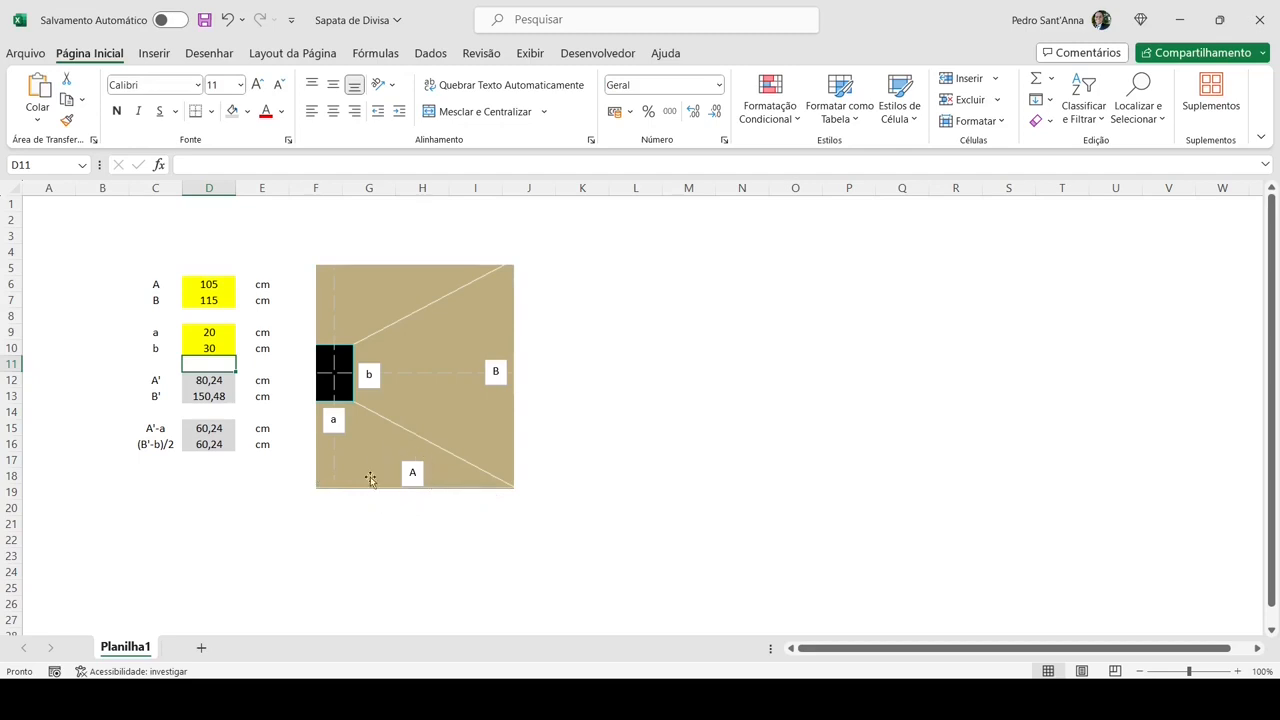
{"action": "left_click", "coordinate": [210, 382]}
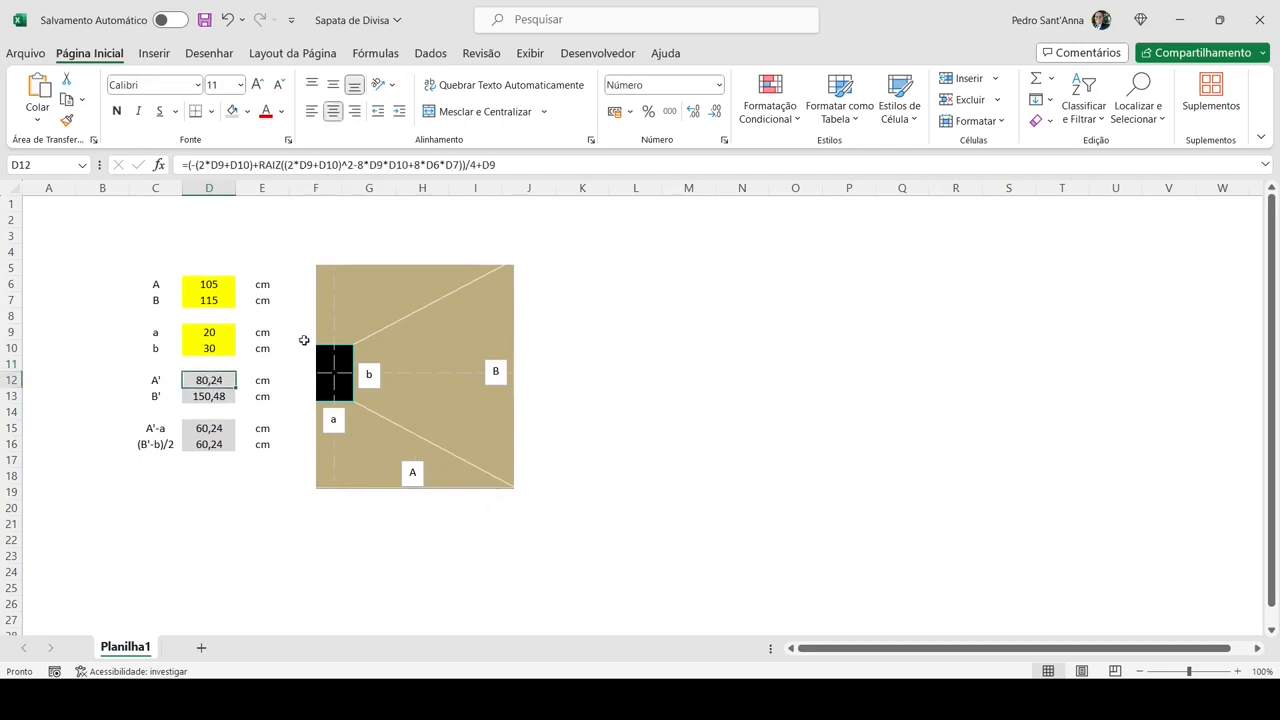
Return to Eberick project 2022.09.09 B and fix footing S22's B dimension at 80 cm in the Terreo footing table.
{"action": "mouse_move", "coordinate": [898, 700]}
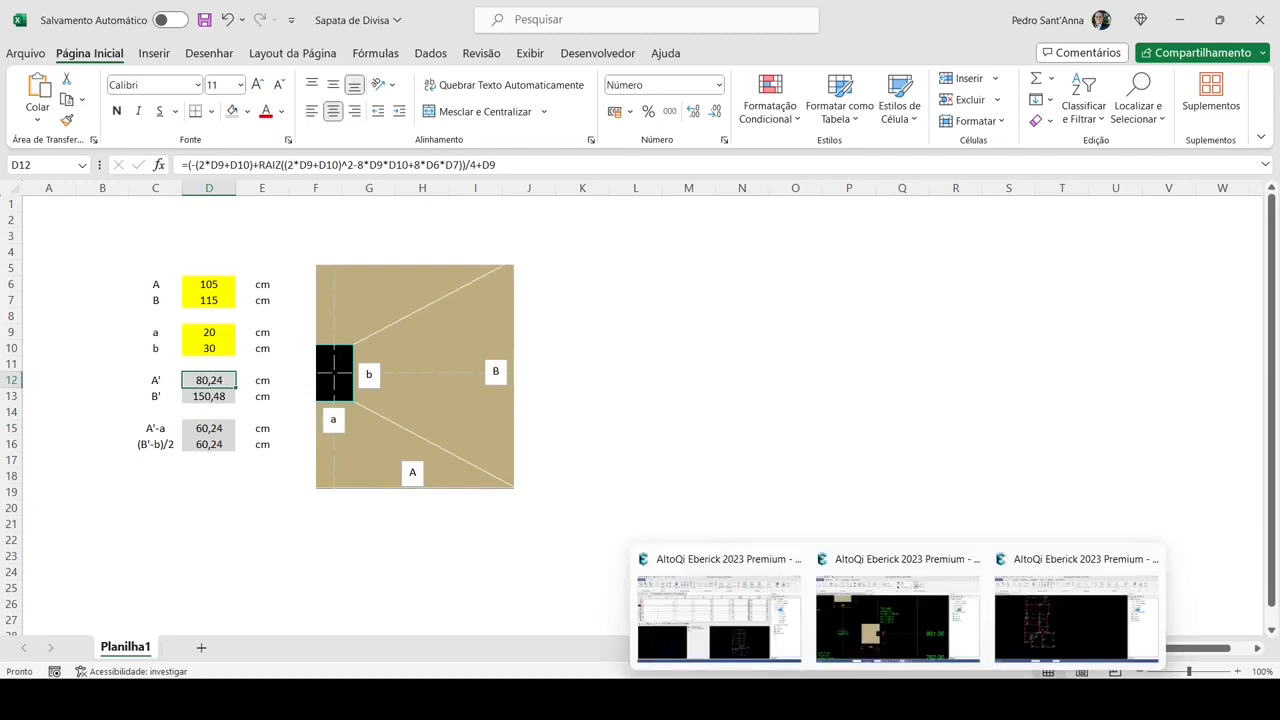
{"action": "left_click", "coordinate": [886, 620]}
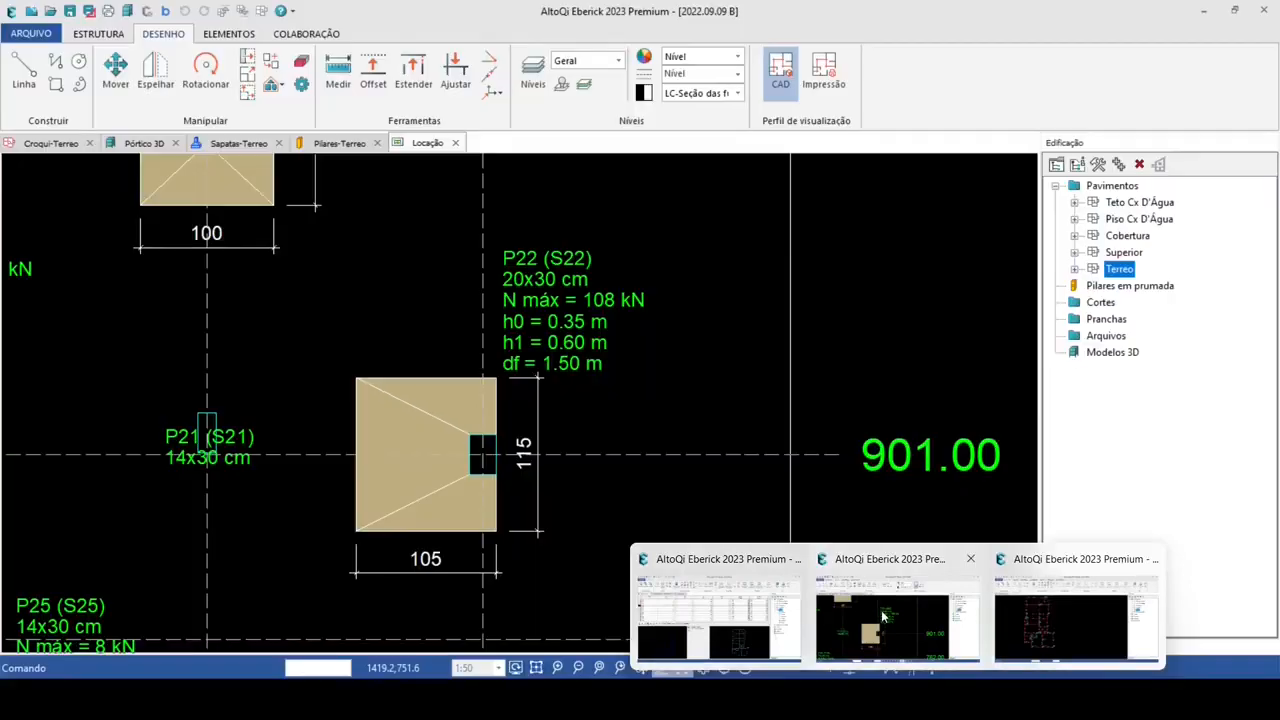
{"action": "left_click", "coordinate": [237, 143]}
{"action": "left_click", "coordinate": [75, 234]}
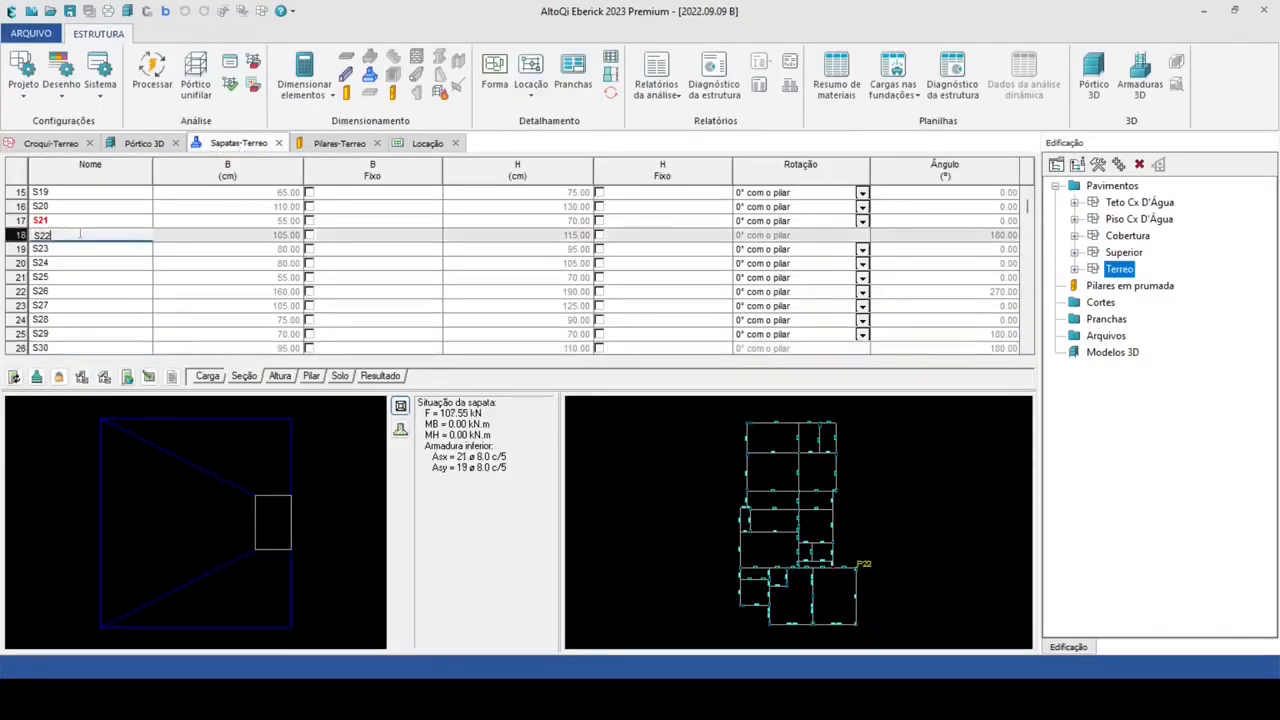
{"action": "left_click", "coordinate": [308, 234]}
{"action": "left_click", "coordinate": [190, 234]}
{"action": "left_click_drag", "start_coordinate": [190, 234], "coordinate": [103, 234]}
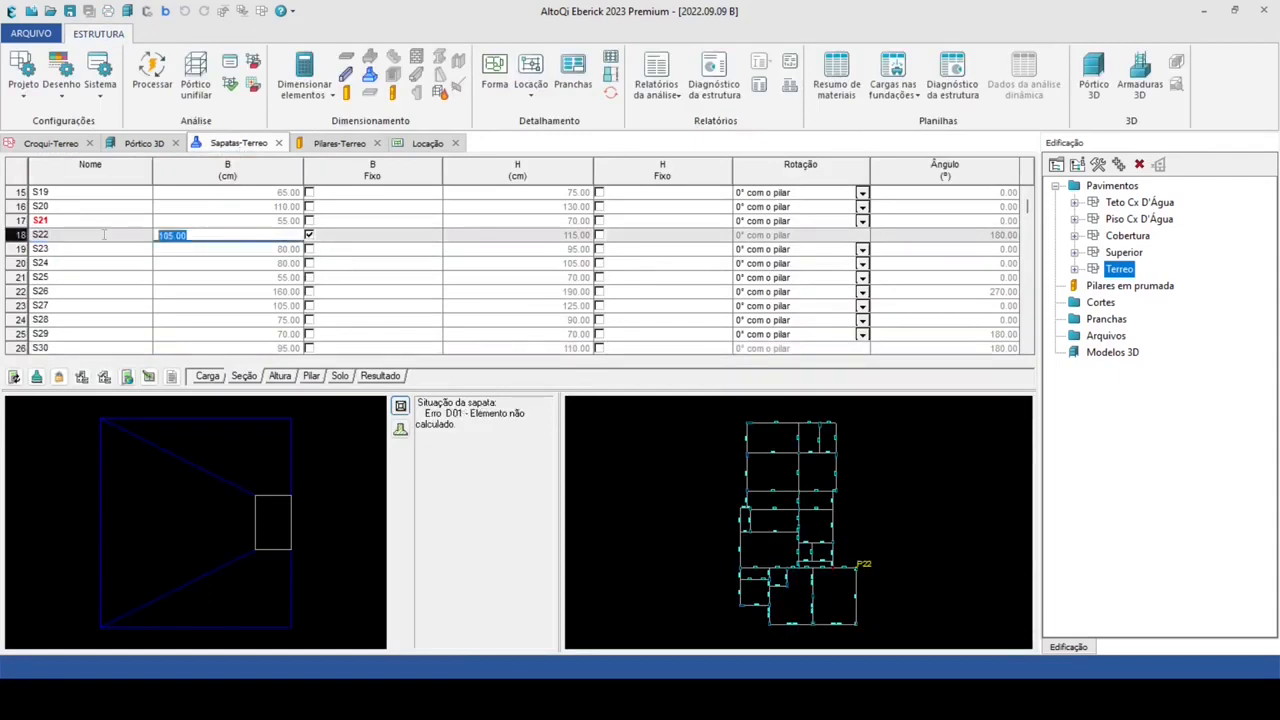
{"action": "type", "text": "80"}
{"action": "left_click", "coordinate": [77, 348]}
Read footing S30's dimensions in the location plan and enter them in the Excel sheet as A = 95 cm and B = 110 cm.
{"action": "left_click", "coordinate": [427, 147]}
{"action": "scroll", "coordinate": [114, 534], "scroll_direction": "down", "scroll_amount": 5}
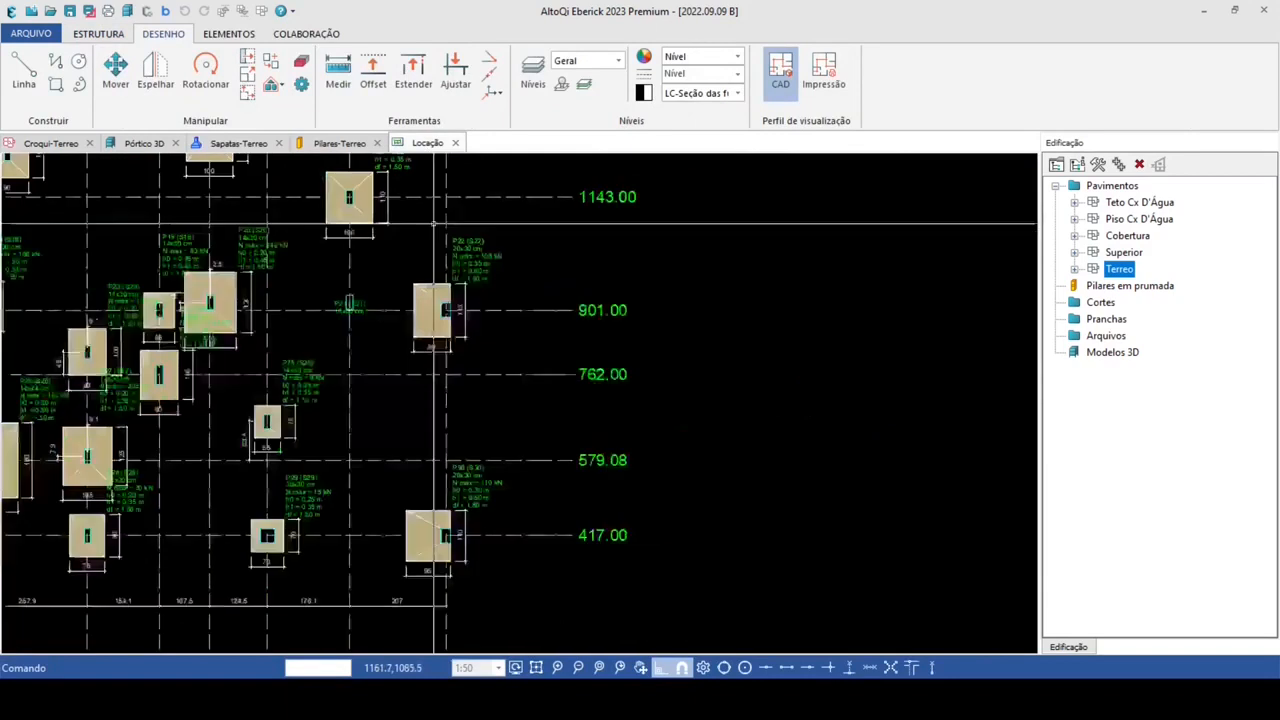
{"action": "scroll", "coordinate": [325, 588], "scroll_direction": "up", "scroll_amount": 5}
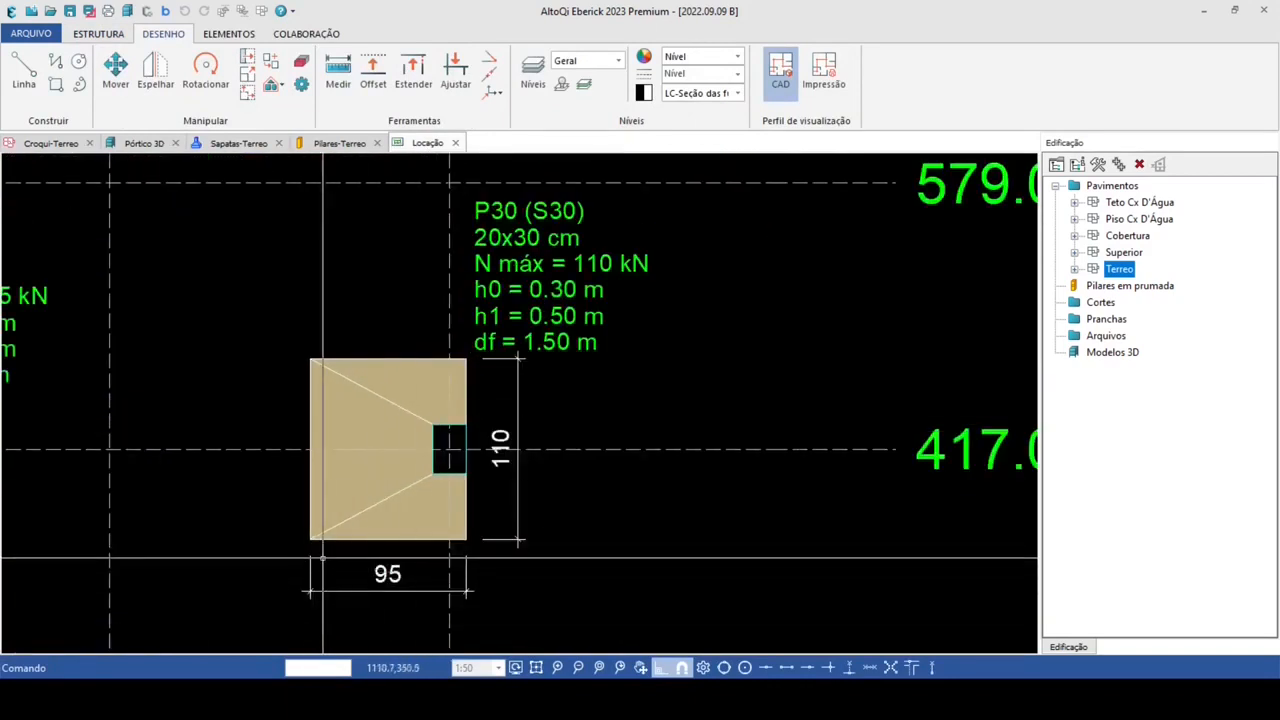
{"action": "left_click", "coordinate": [690, 698]}
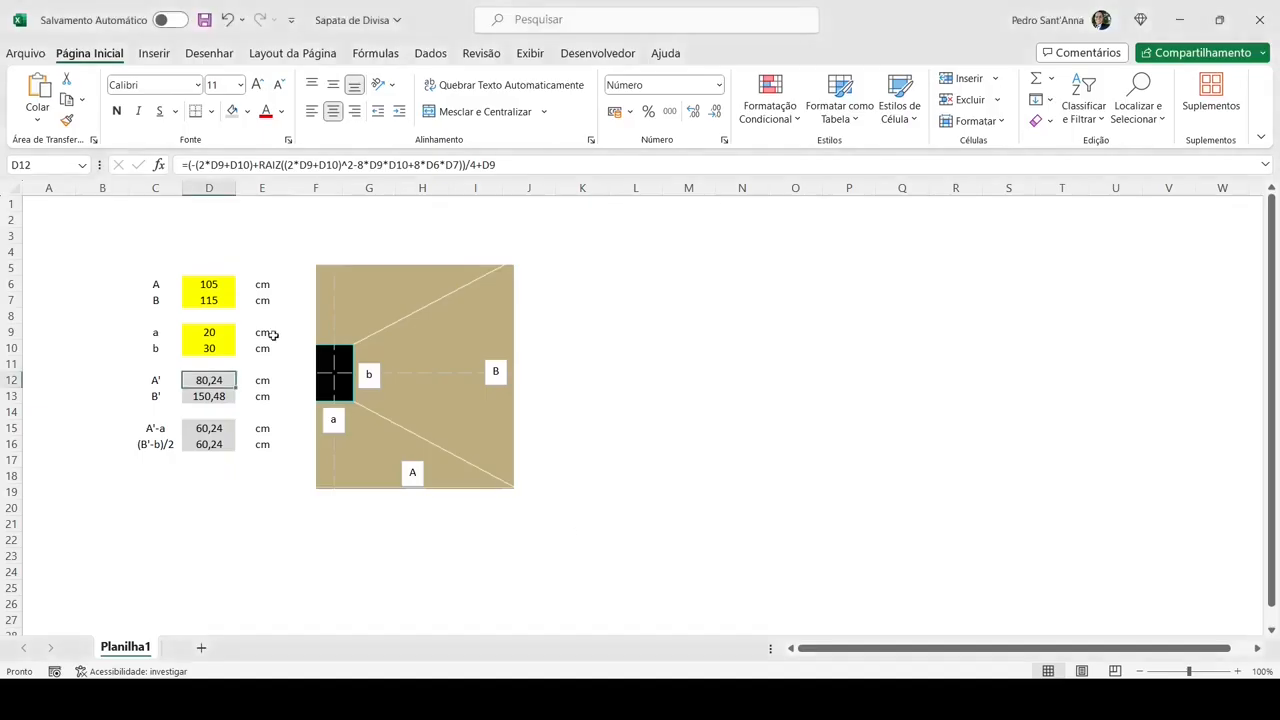
{"action": "left_click", "coordinate": [218, 285]}
{"action": "type", "text": "95"}
{"action": "key", "text": "Return"}
{"action": "type", "text": "110"}
{"action": "key", "text": "Return"}
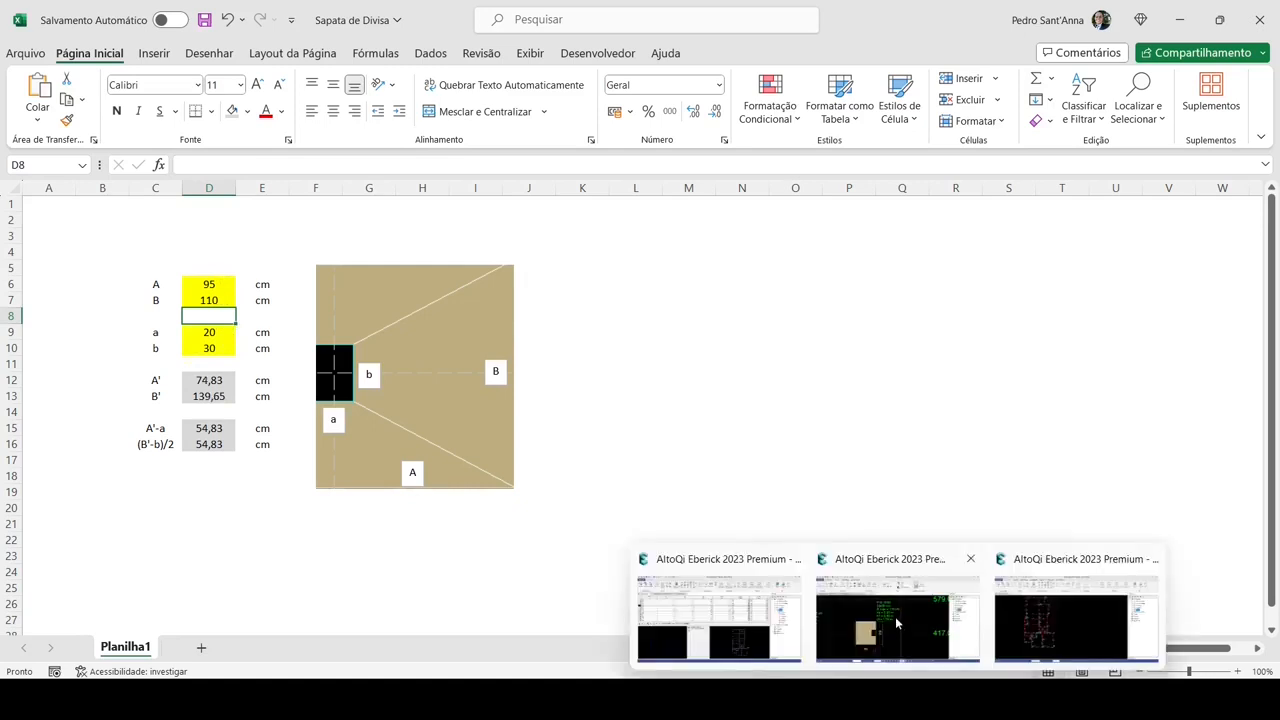
Back in Eberick project B, fix footing S30's B dimension at 75 cm and check the recalculated H of S22 and S30.
{"action": "left_click", "coordinate": [895, 616]}
{"action": "left_click", "coordinate": [238, 143]}
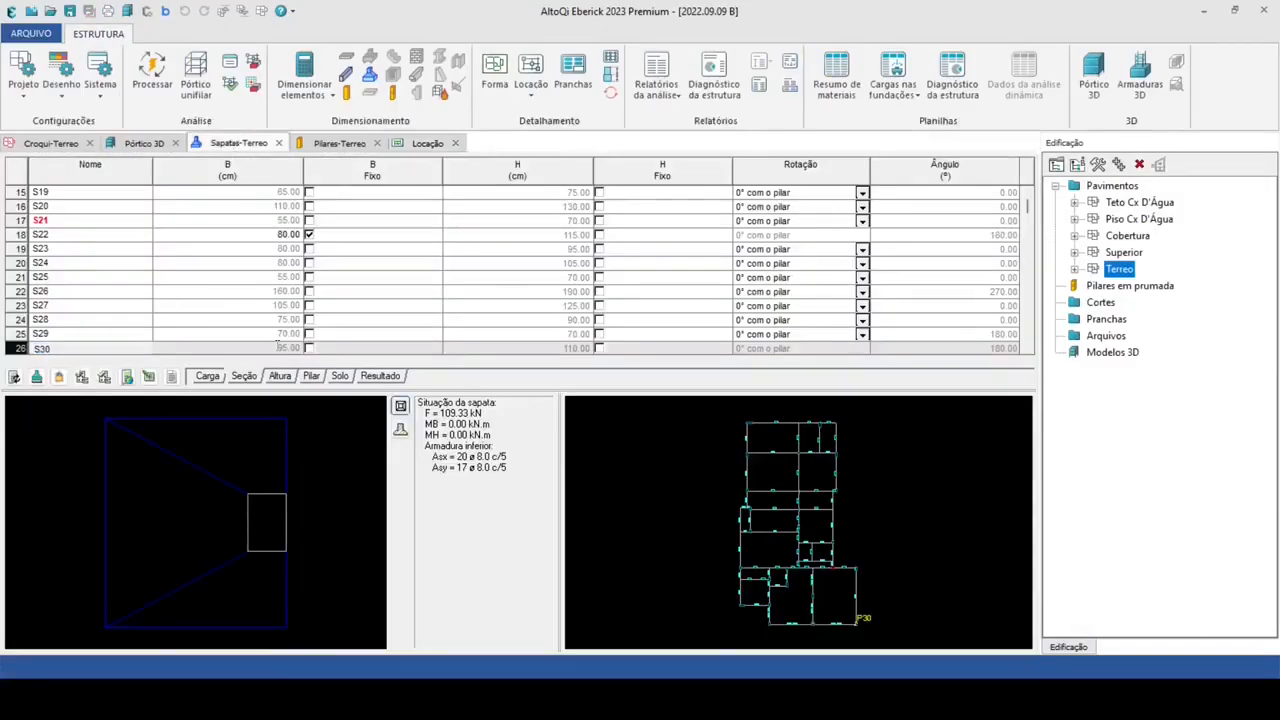
{"action": "left_click", "coordinate": [251, 348]}
{"action": "left_click_drag", "start_coordinate": [251, 348], "coordinate": [120, 348]}
{"action": "type", "text": "75"}
{"action": "key", "text": "Return"}
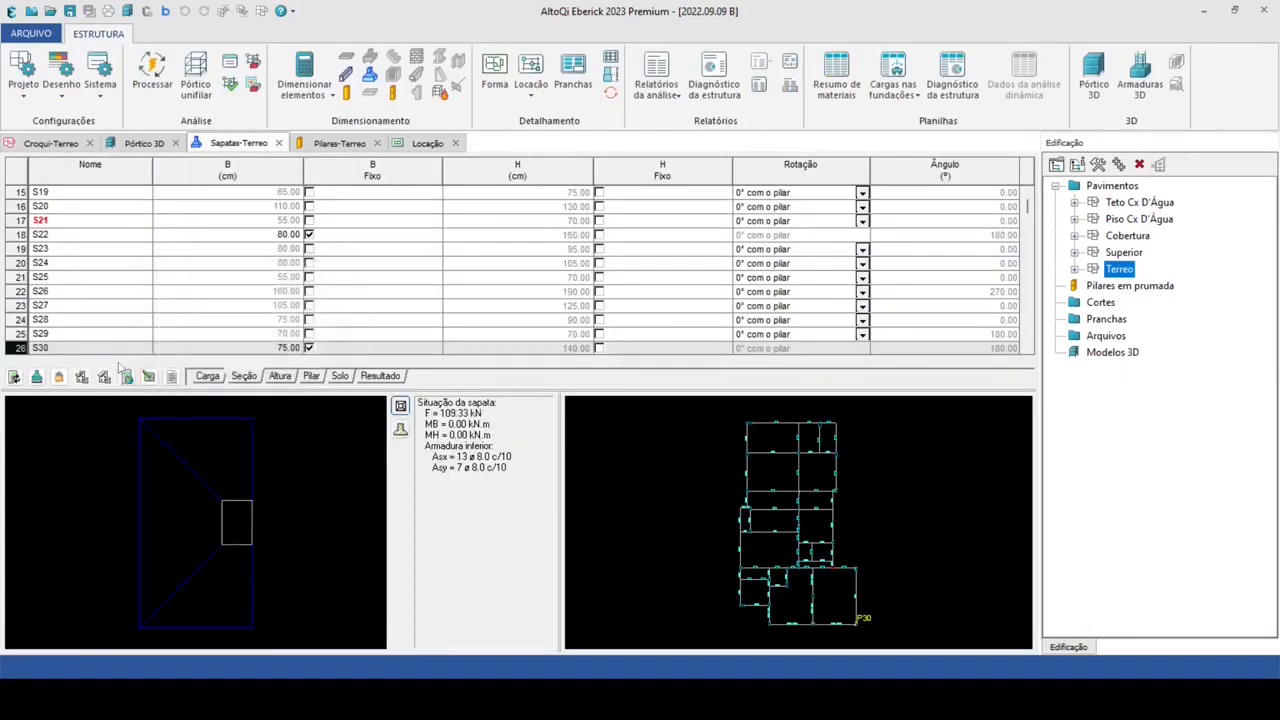
{"action": "left_click", "coordinate": [573, 237]}
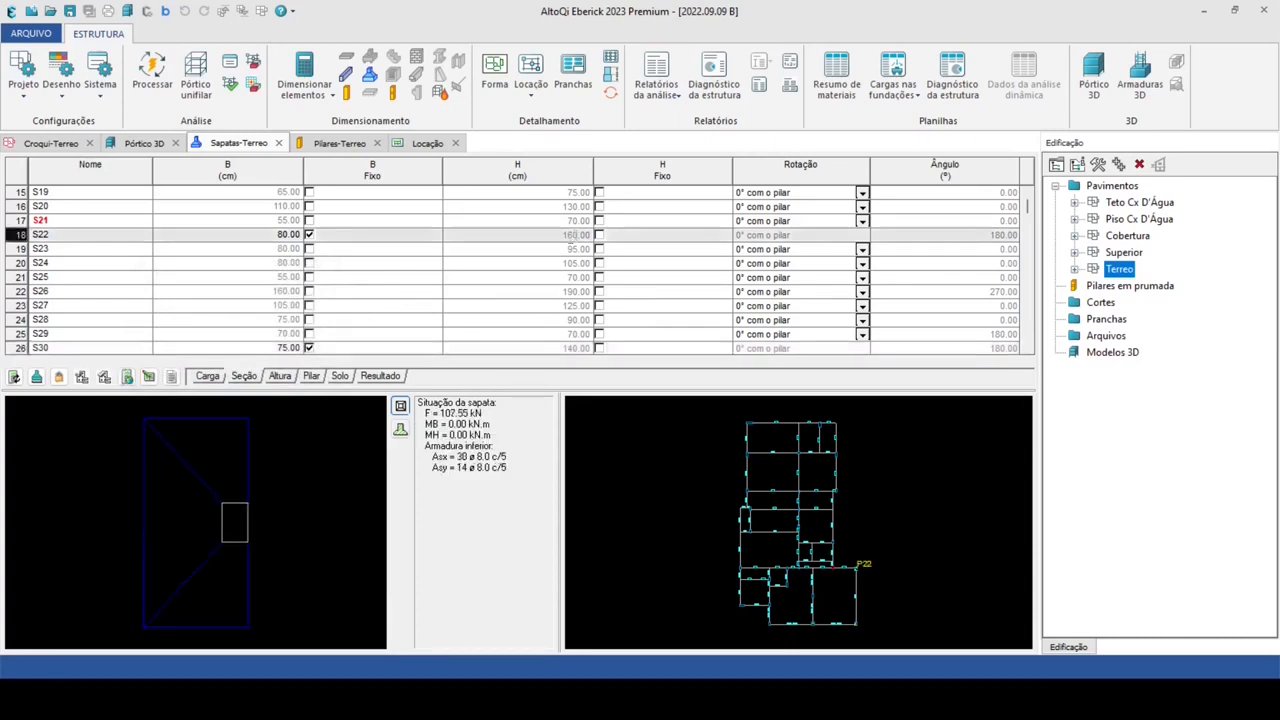
{"action": "left_click", "coordinate": [564, 350]}
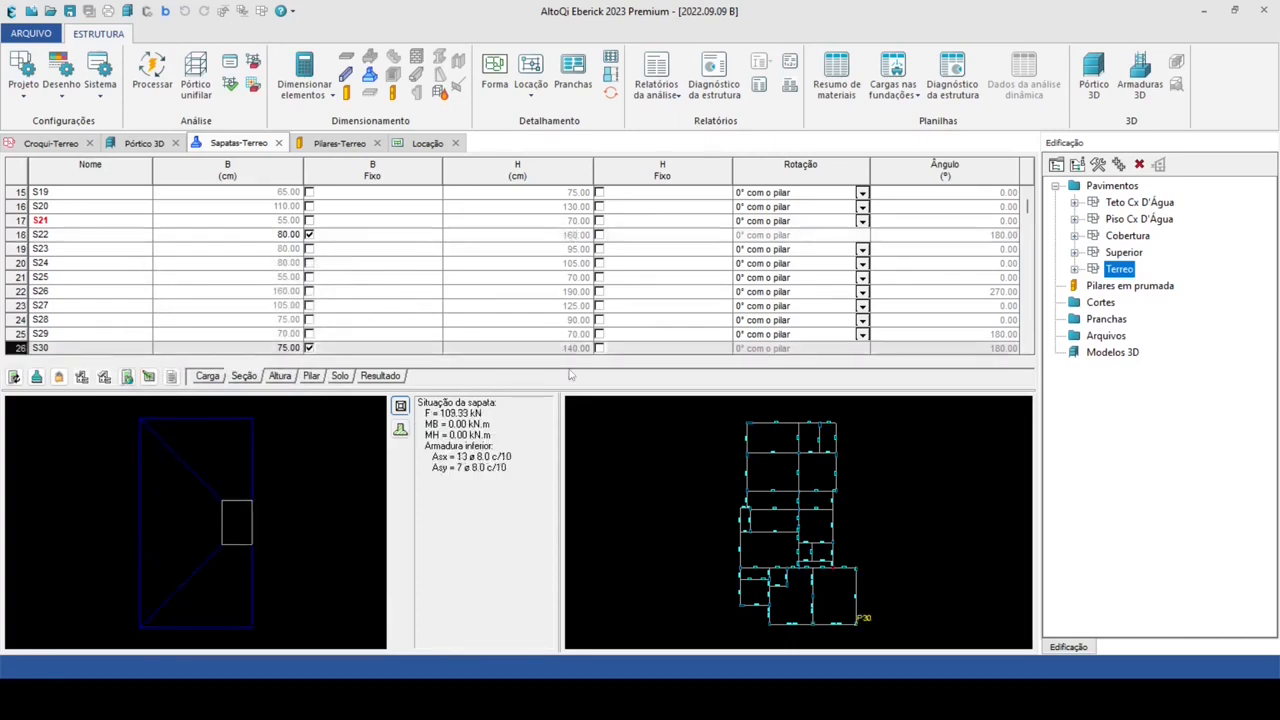
{"action": "left_click", "coordinate": [566, 236]}
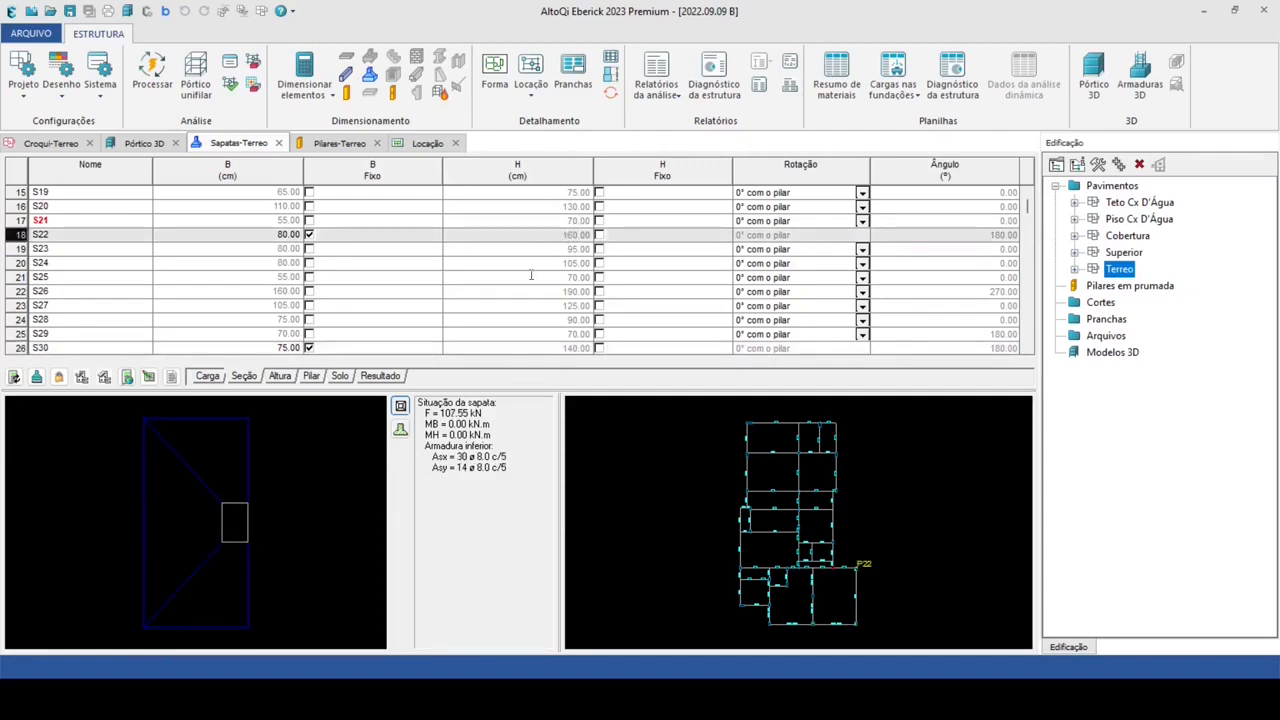
Reprocess the structure with the linear static analysis and compare the footing table behind the results before dismissing them.
{"action": "left_click", "coordinate": [155, 75]}
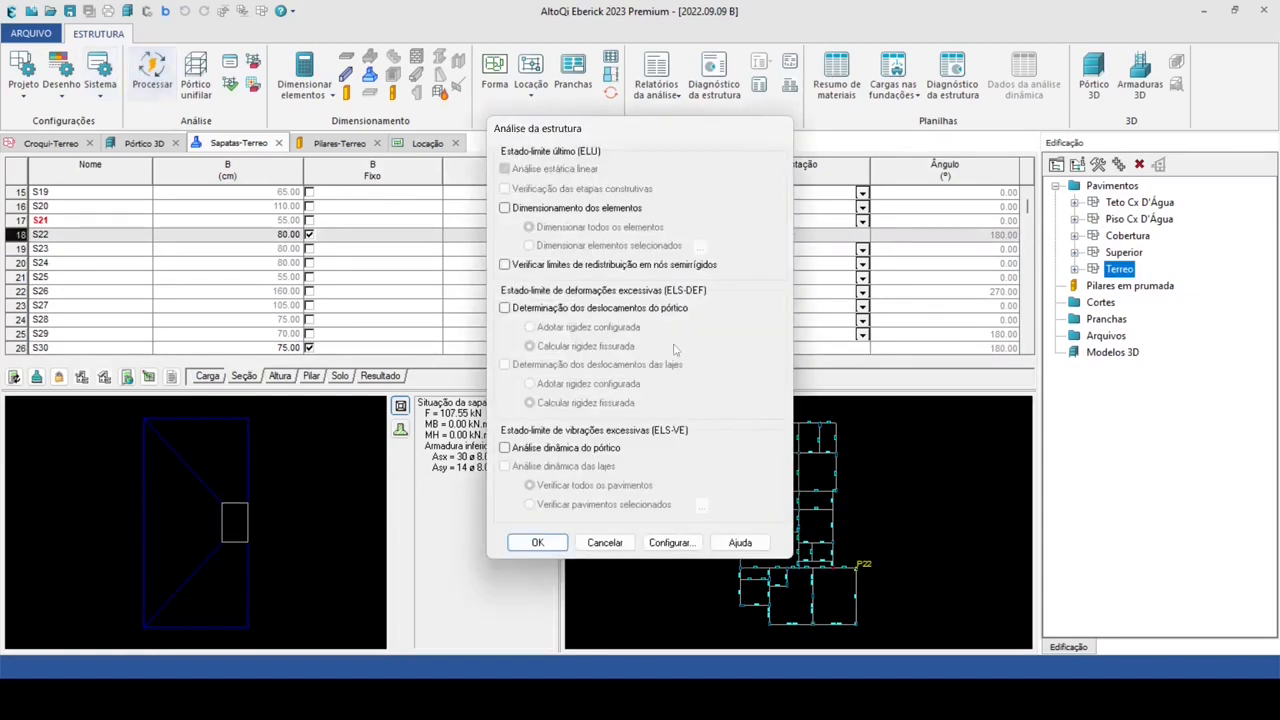
{"action": "left_click", "coordinate": [540, 543]}
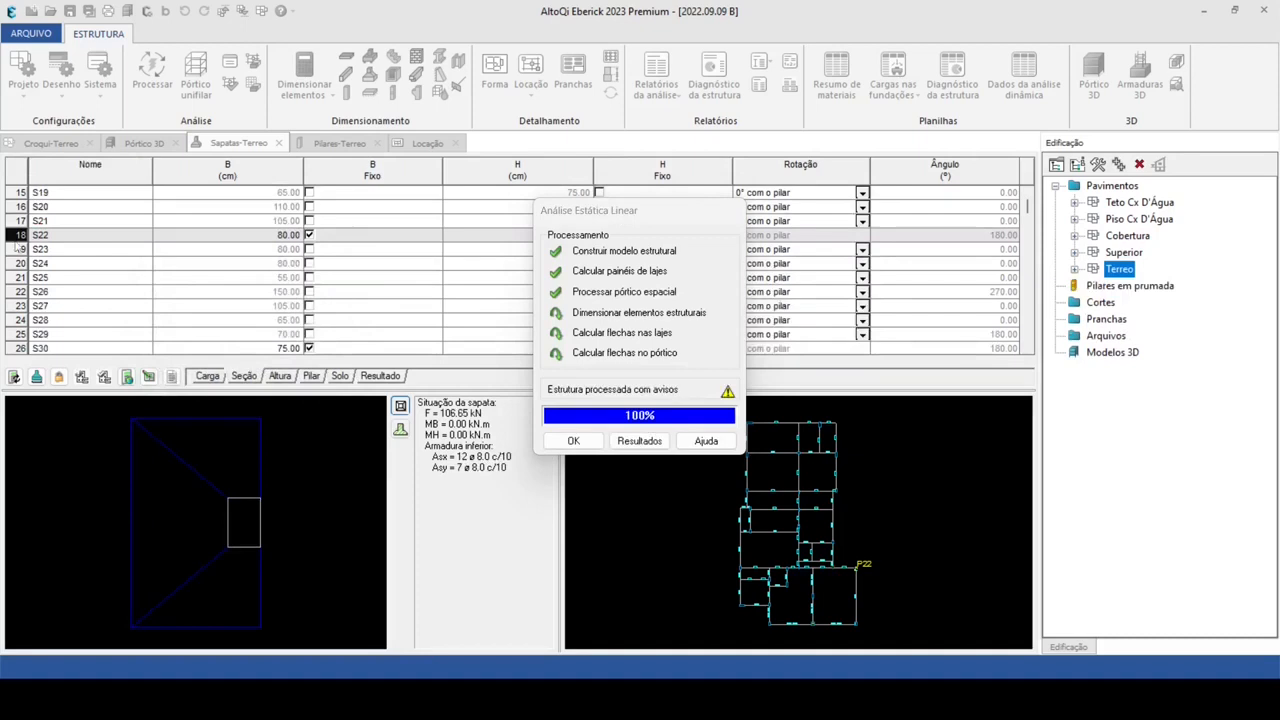
{"action": "left_click_drag", "start_coordinate": [602, 216], "coordinate": [571, 283]}
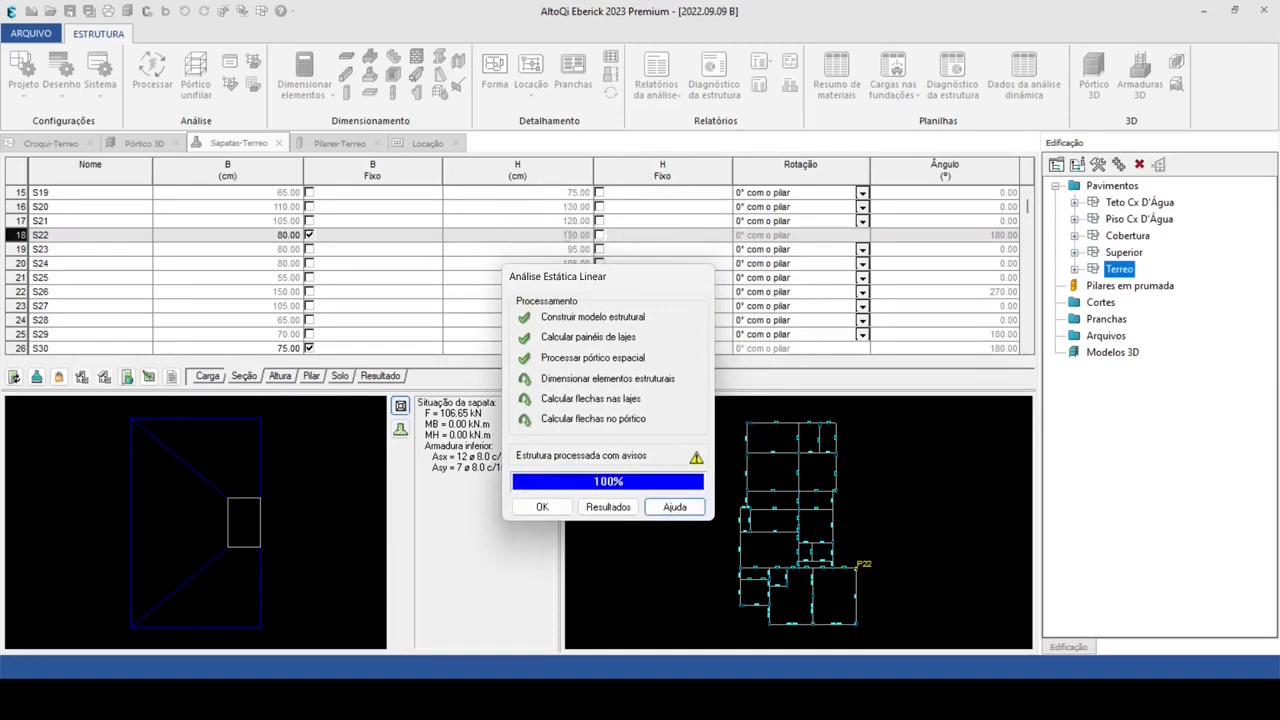
{"action": "left_click_drag", "start_coordinate": [580, 284], "coordinate": [577, 378]}
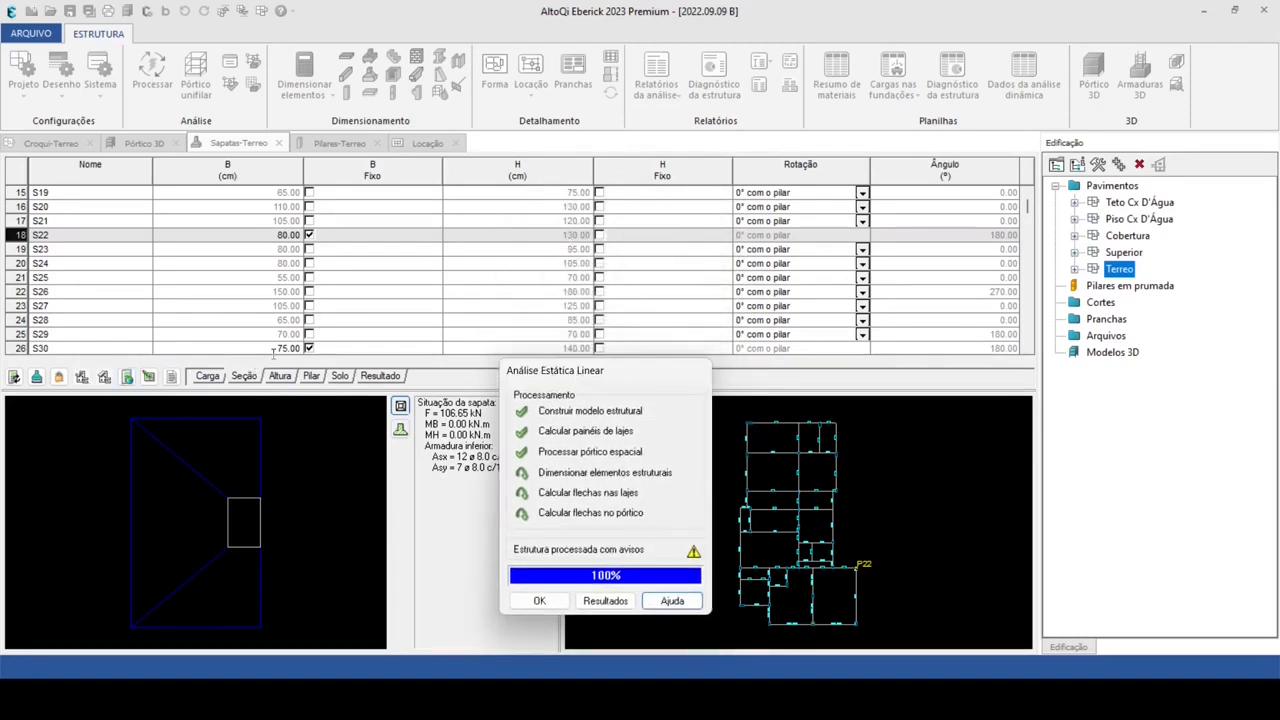
{"action": "left_click", "coordinate": [539, 600]}
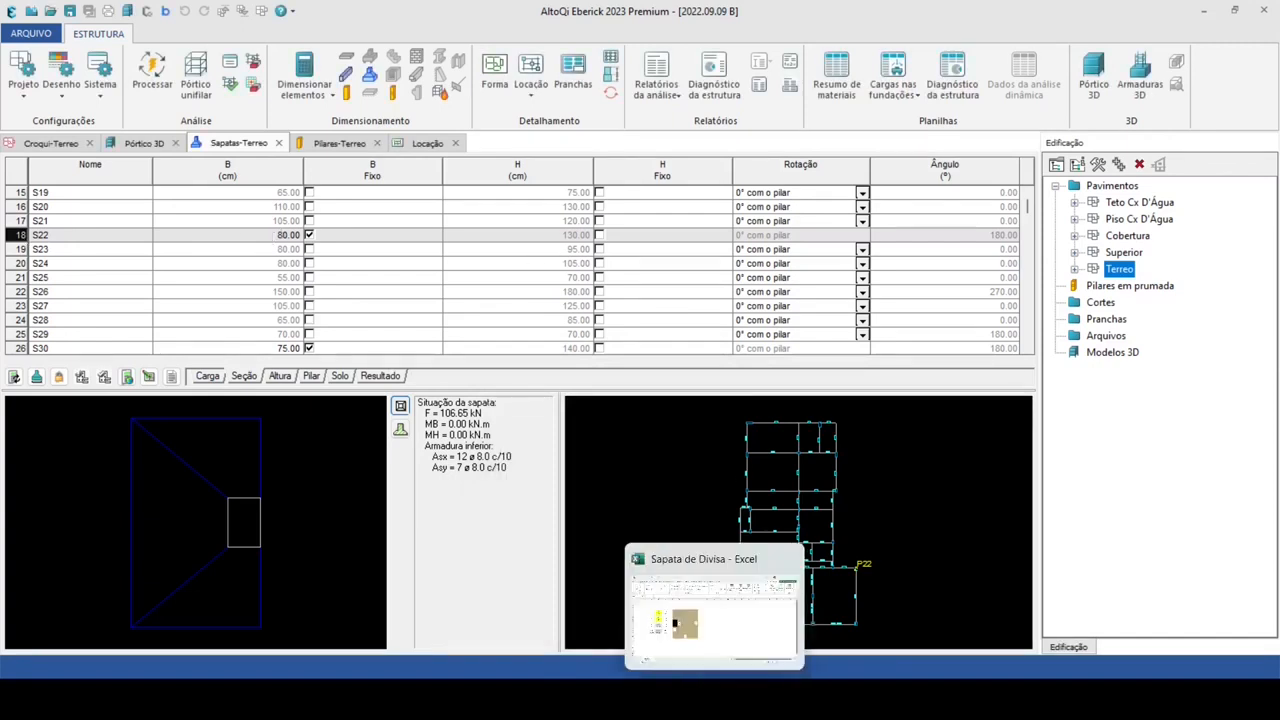
Switch to the Excel sheet and enter footing S22's new dimensions, A = 80 cm and B = 130 cm.
{"action": "left_click", "coordinate": [757, 610]}
{"action": "left_click", "coordinate": [213, 283]}
{"action": "type", "text": "80"}
{"action": "key", "text": "Return"}
{"action": "type", "text": "130"}
{"action": "key", "text": "Return"}
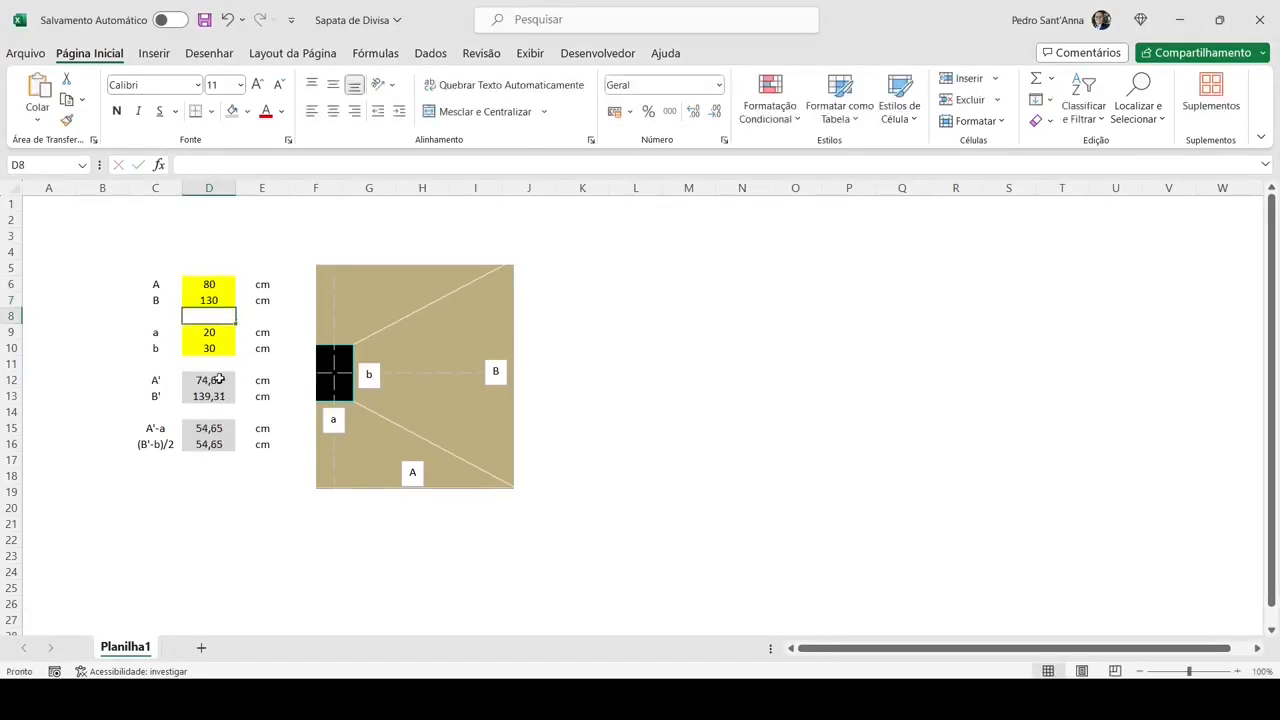
Return to Eberick project B, set footing S22's fixed B dimension to 75 cm and recalculate the footing.
{"action": "mouse_move", "coordinate": [906, 700]}
{"action": "left_click", "coordinate": [894, 606]}
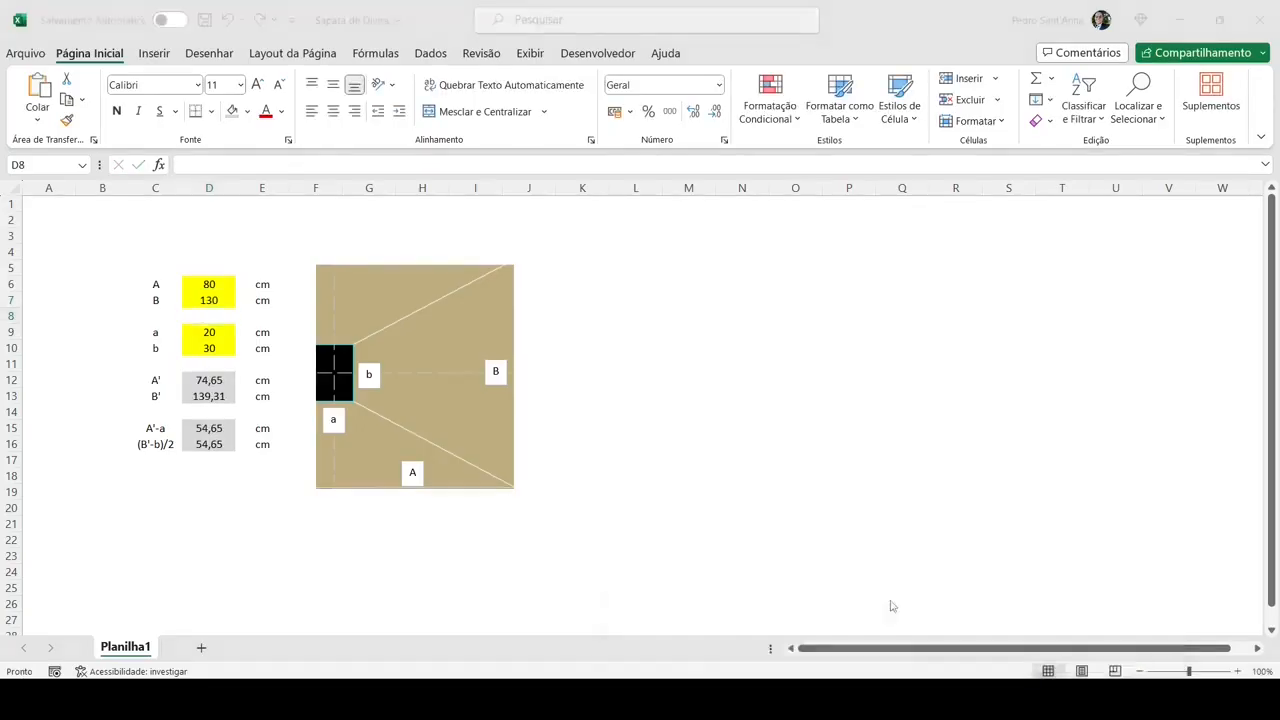
{"action": "type", "text": "75"}
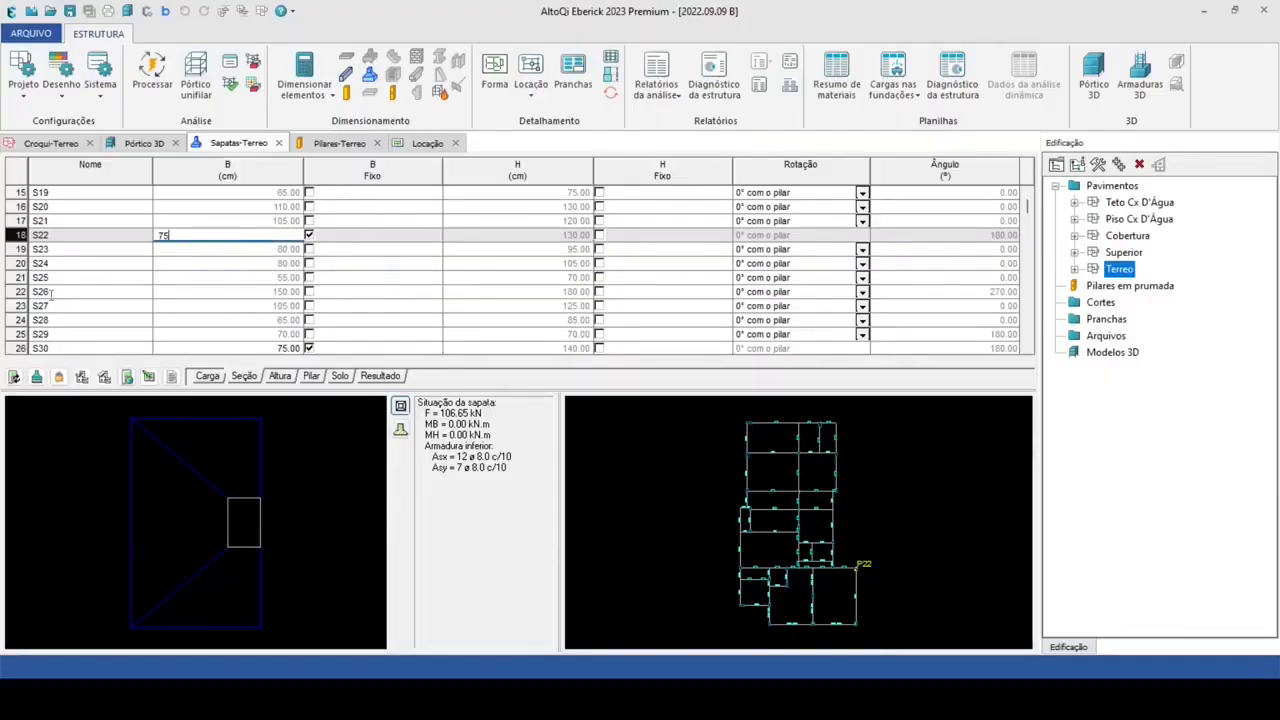
{"action": "left_click", "coordinate": [14, 376]}
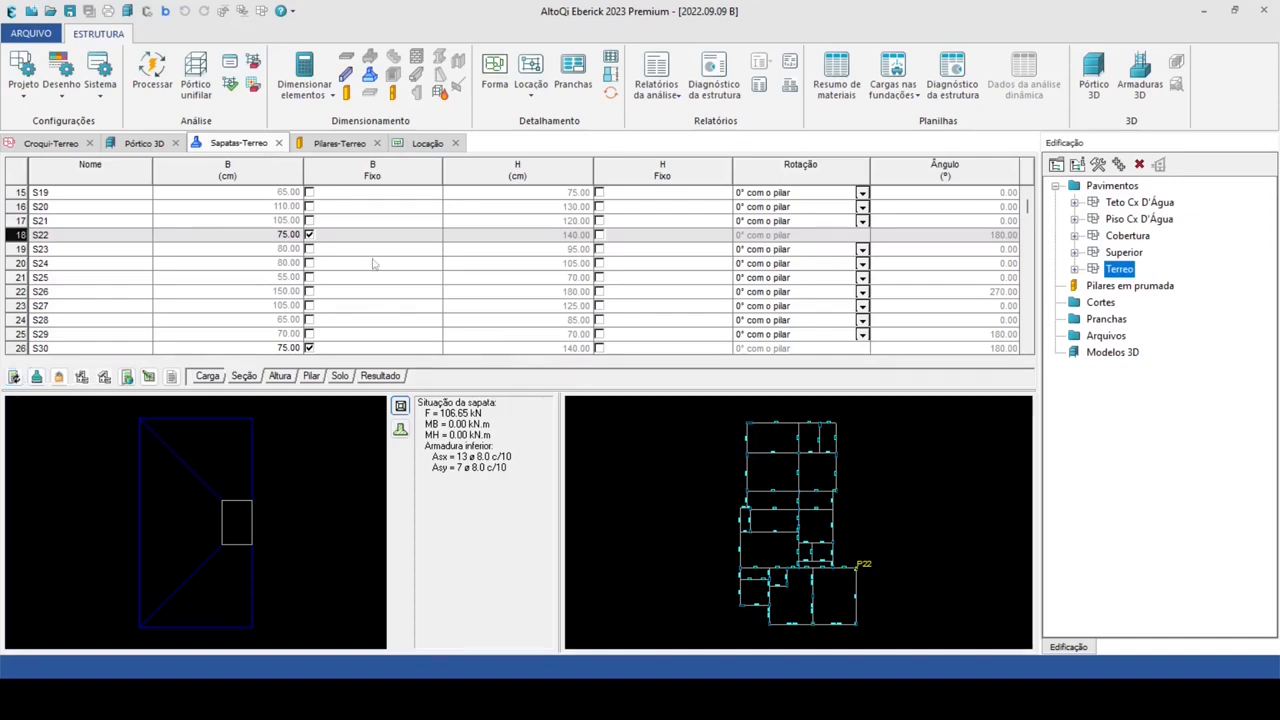
Compare the height data of footings S22 and S30 in project B with those in project 2022.09.09 A.
{"action": "left_click", "coordinate": [89, 348]}
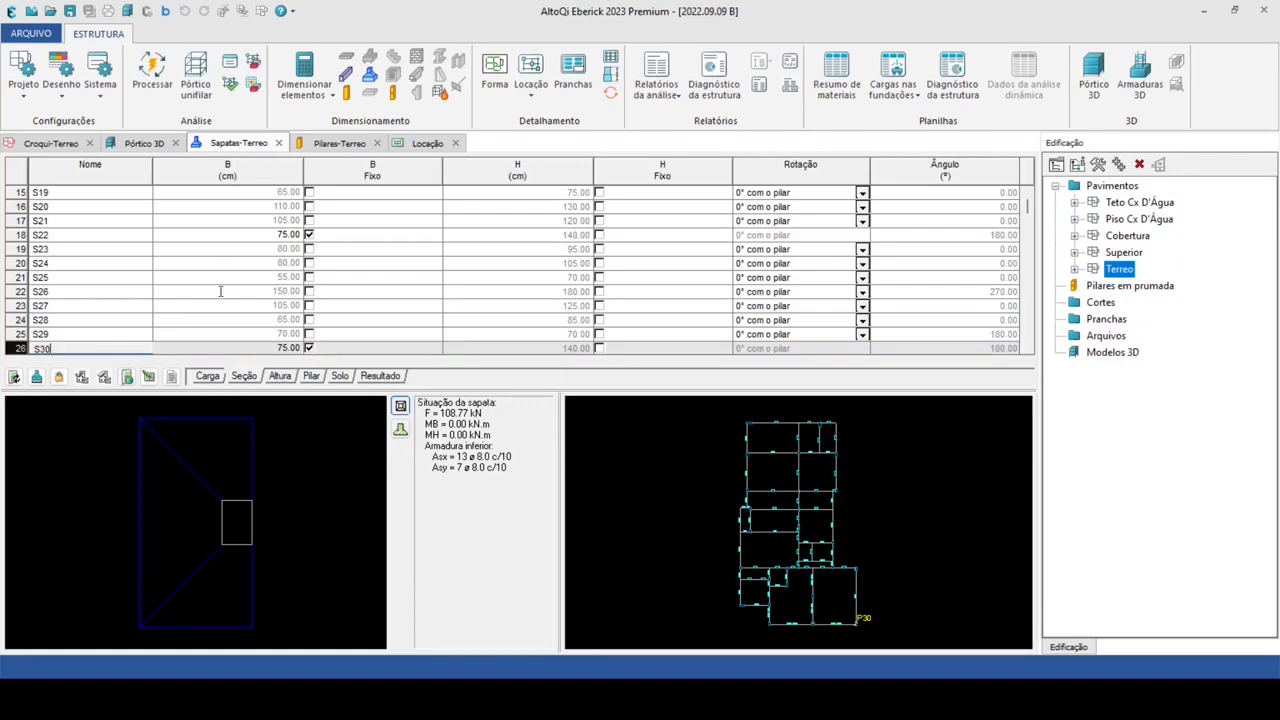
{"action": "left_click", "coordinate": [279, 376]}
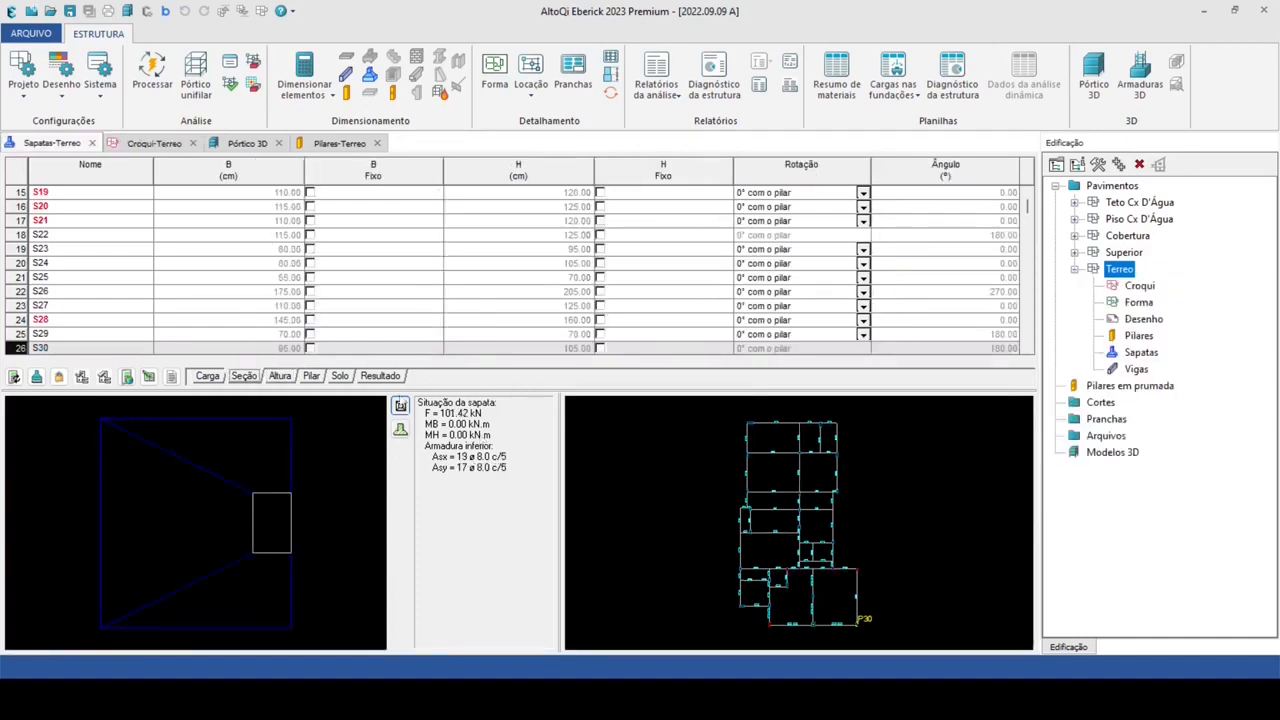
{"action": "left_click", "coordinate": [124, 235]}
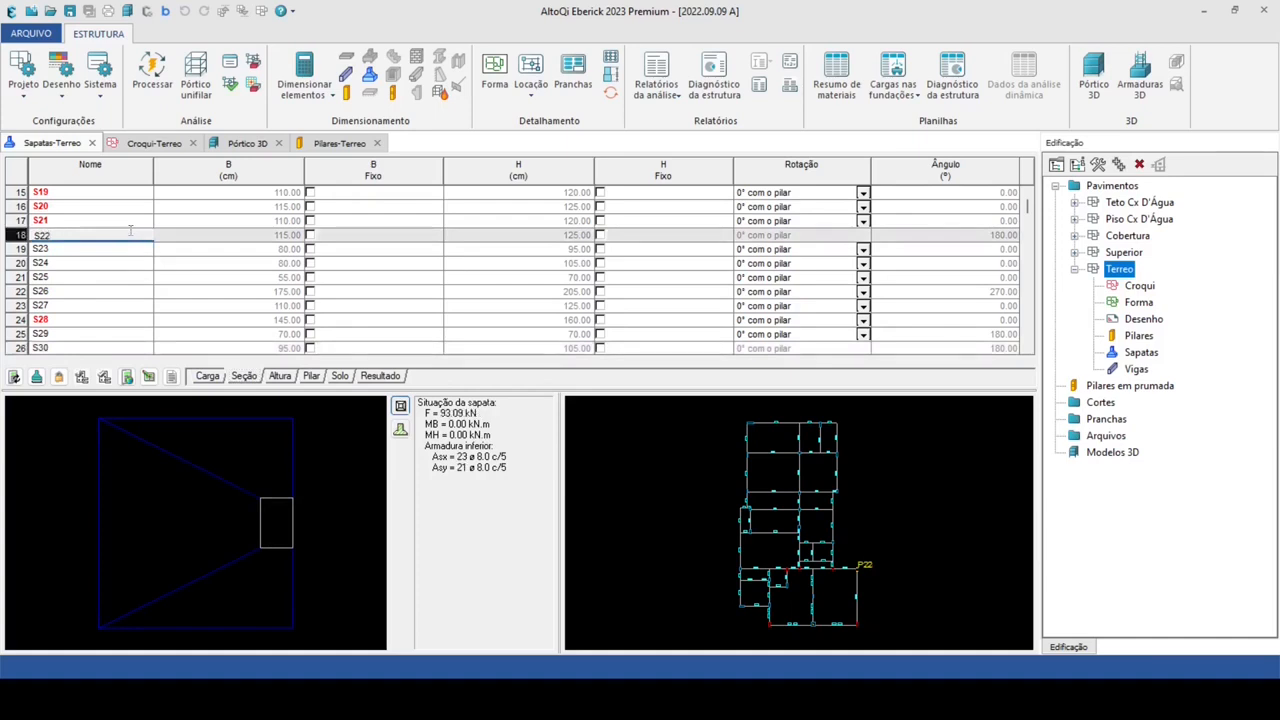
{"action": "left_click", "coordinate": [276, 376]}
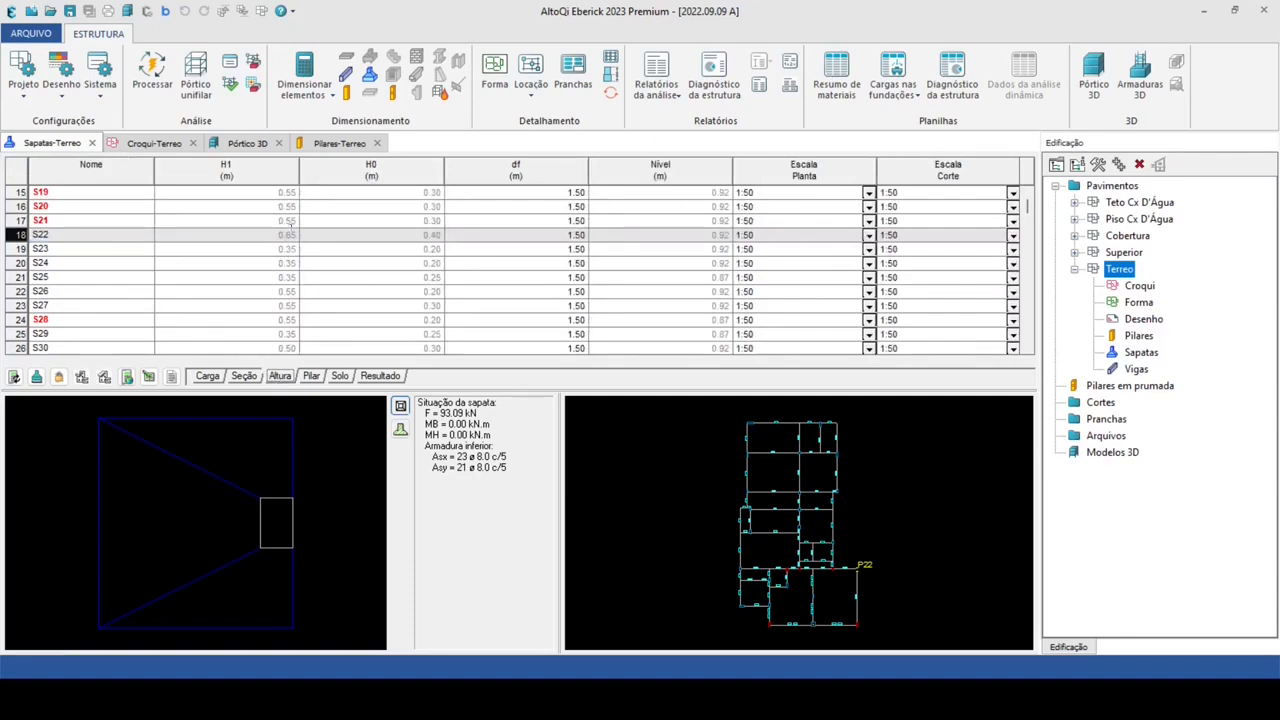
Compare the section and height data of boundary footings S30 and S22 in project 2022.09.09 A.
{"action": "left_click", "coordinate": [65, 348]}
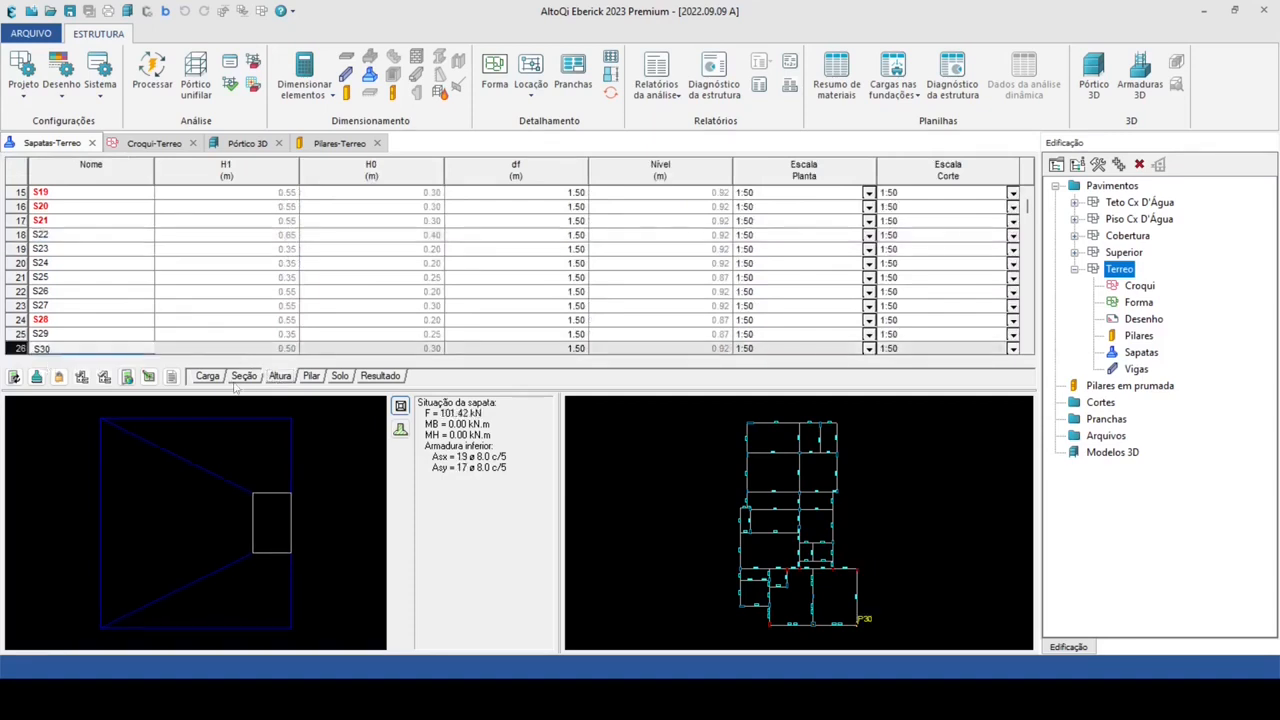
{"action": "left_click", "coordinate": [243, 376]}
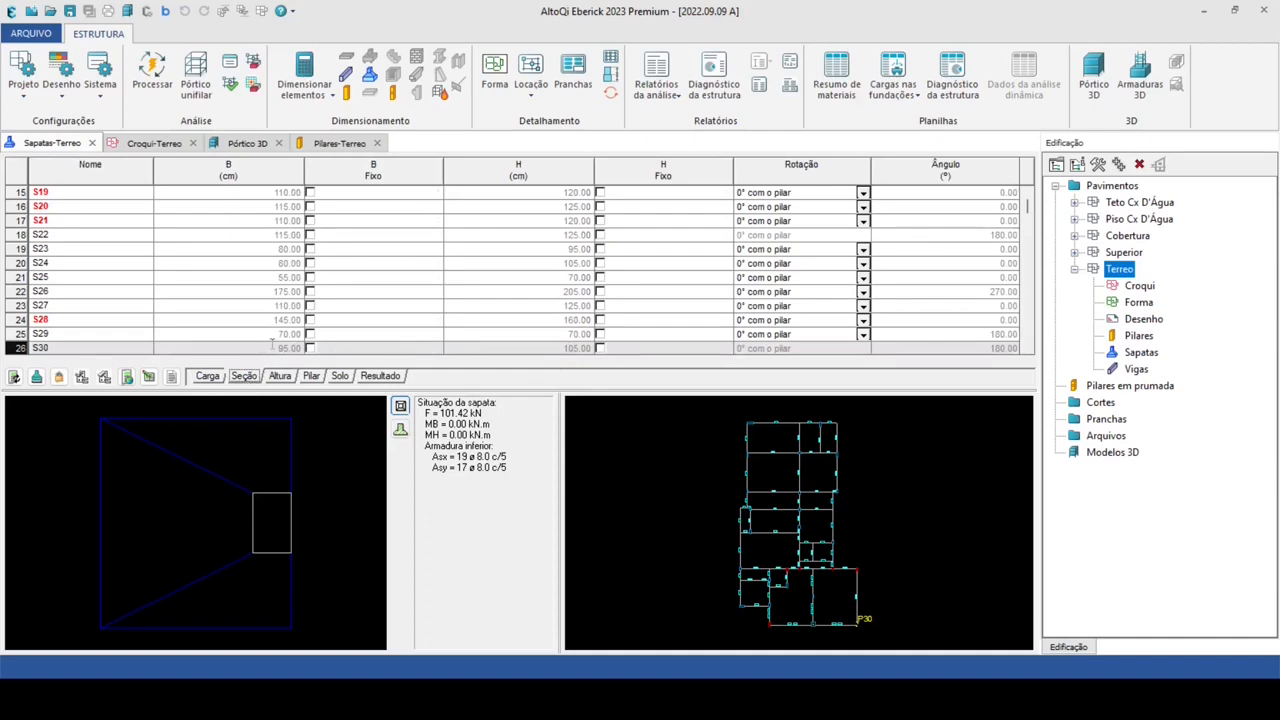
{"action": "left_click", "coordinate": [279, 376]}
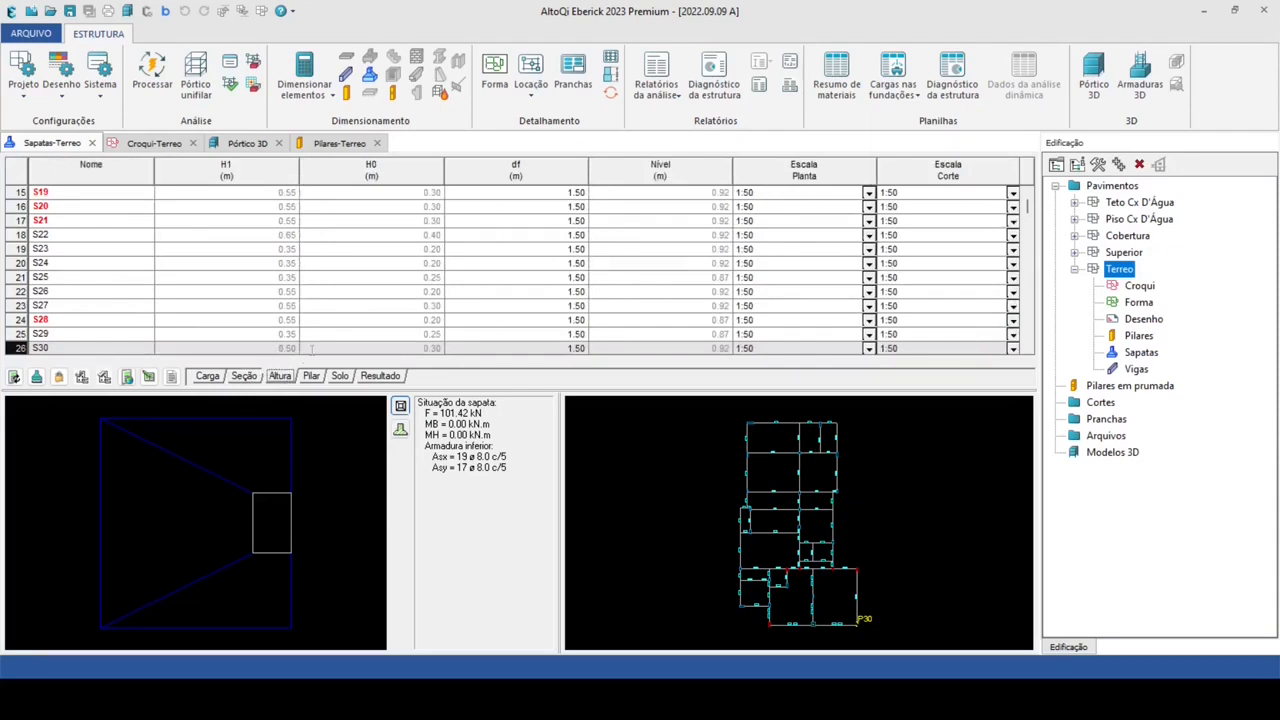
{"action": "left_click", "coordinate": [85, 236]}
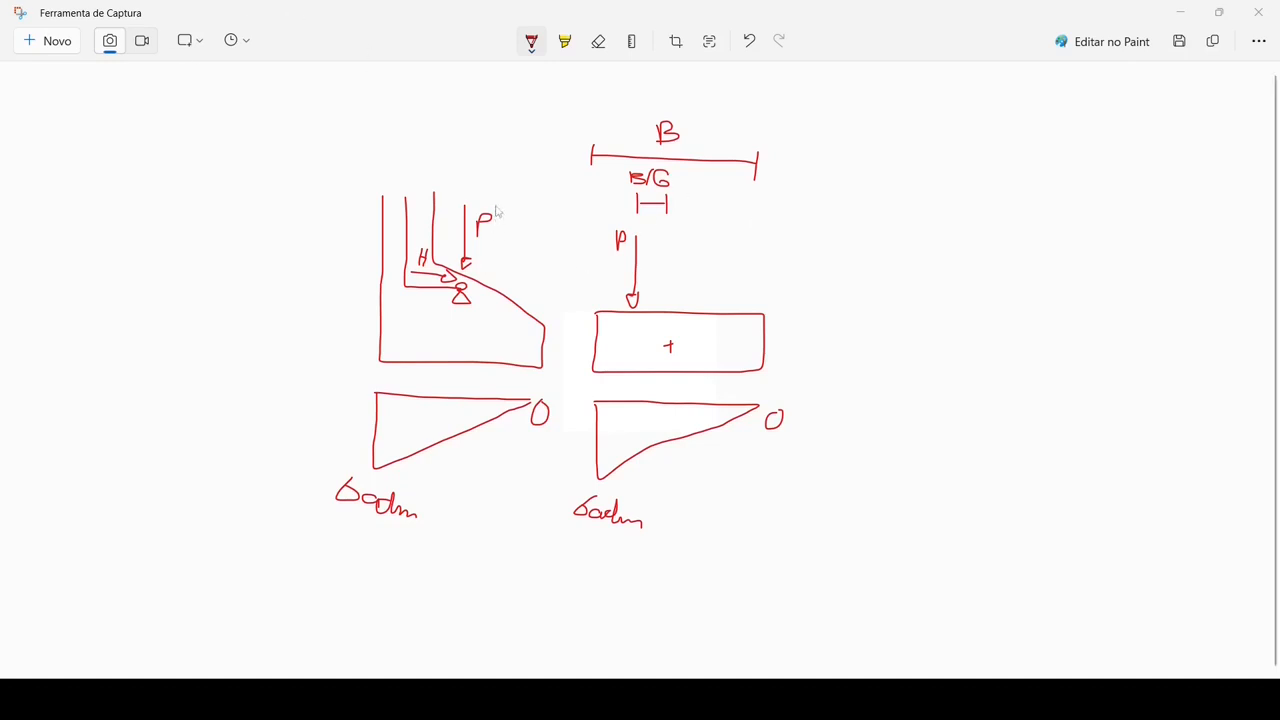
In Snipping Tool, sketch an arrow toward the stepped footing, a loaded rectangle below its pressure diagram, and a moment arc labelled M at its column.
{"action": "left_click", "coordinate": [533, 43]}
{"action": "left_click", "coordinate": [533, 43]}
{"action": "mouse_move", "coordinate": [538, 116]}
{"action": "left_mouse_down"}
{"action": "mouse_move", "coordinate": [502, 172]}
{"action": "mouse_move", "coordinate": [490, 168]}
{"action": "mouse_move", "coordinate": [515, 183]}
{"action": "left_mouse_up"}
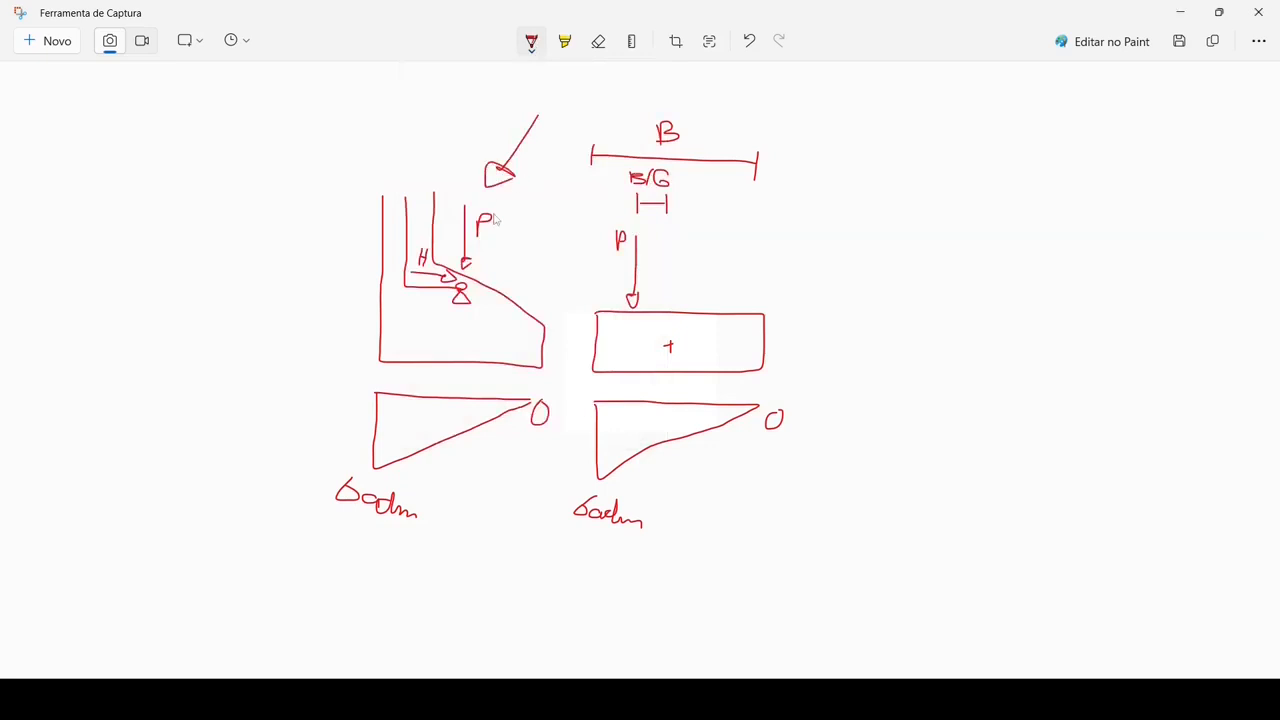
{"action": "mouse_move", "coordinate": [376, 584]}
{"action": "left_mouse_down"}
{"action": "mouse_move", "coordinate": [512, 615]}
{"action": "mouse_move", "coordinate": [520, 577]}
{"action": "mouse_move", "coordinate": [376, 577]}
{"action": "left_mouse_up"}
{"action": "mouse_move", "coordinate": [446, 524]}
{"action": "left_mouse_down"}
{"action": "mouse_move", "coordinate": [441, 569]}
{"action": "mouse_move", "coordinate": [456, 555]}
{"action": "left_mouse_up"}
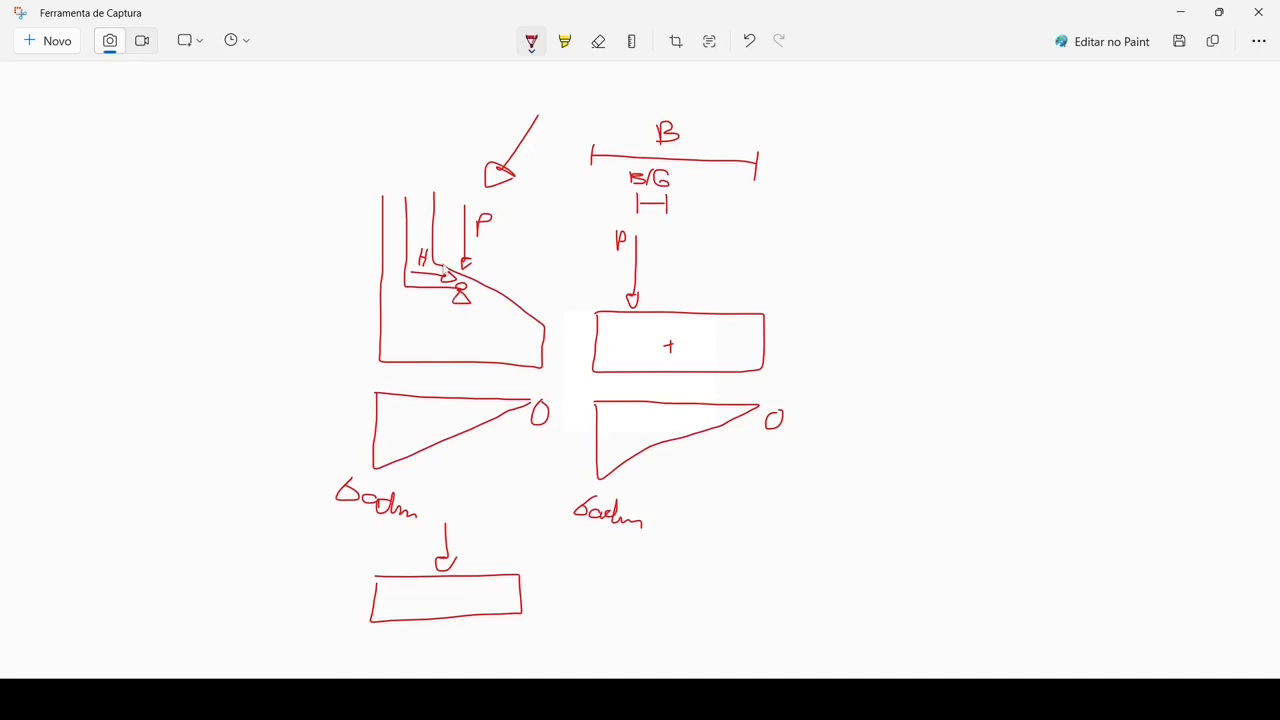
{"action": "mouse_move", "coordinate": [436, 266]}
{"action": "left_mouse_down"}
{"action": "mouse_move", "coordinate": [483, 244]}
{"action": "mouse_move", "coordinate": [517, 252]}
{"action": "mouse_move", "coordinate": [520, 268]}
{"action": "mouse_move", "coordinate": [508, 264]}
{"action": "mouse_move", "coordinate": [544, 256]}
{"action": "left_mouse_up"}
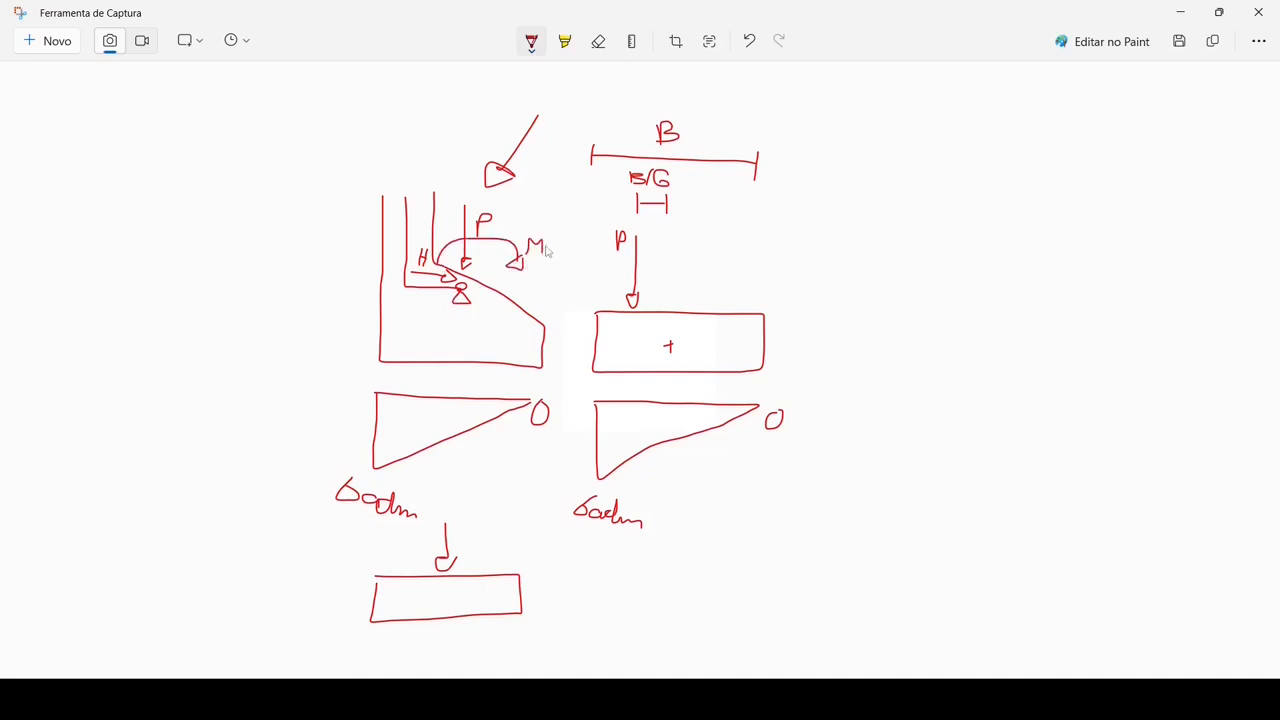
Replace the loaded rectangle with a triangular pressure diagram covering only part of the base, and mark the width of the uncompressed remainder.
{"action": "left_click", "coordinate": [598, 41]}
{"action": "mouse_move", "coordinate": [503, 595]}
{"action": "left_mouse_down"}
{"action": "mouse_move", "coordinate": [425, 557]}
{"action": "mouse_move", "coordinate": [507, 579]}
{"action": "left_mouse_up"}
{"action": "left_click", "coordinate": [530, 41]}
{"action": "mouse_move", "coordinate": [367, 573]}
{"action": "left_mouse_down"}
{"action": "mouse_move", "coordinate": [364, 627]}
{"action": "mouse_move", "coordinate": [463, 573]}
{"action": "mouse_move", "coordinate": [502, 569]}
{"action": "left_mouse_up"}
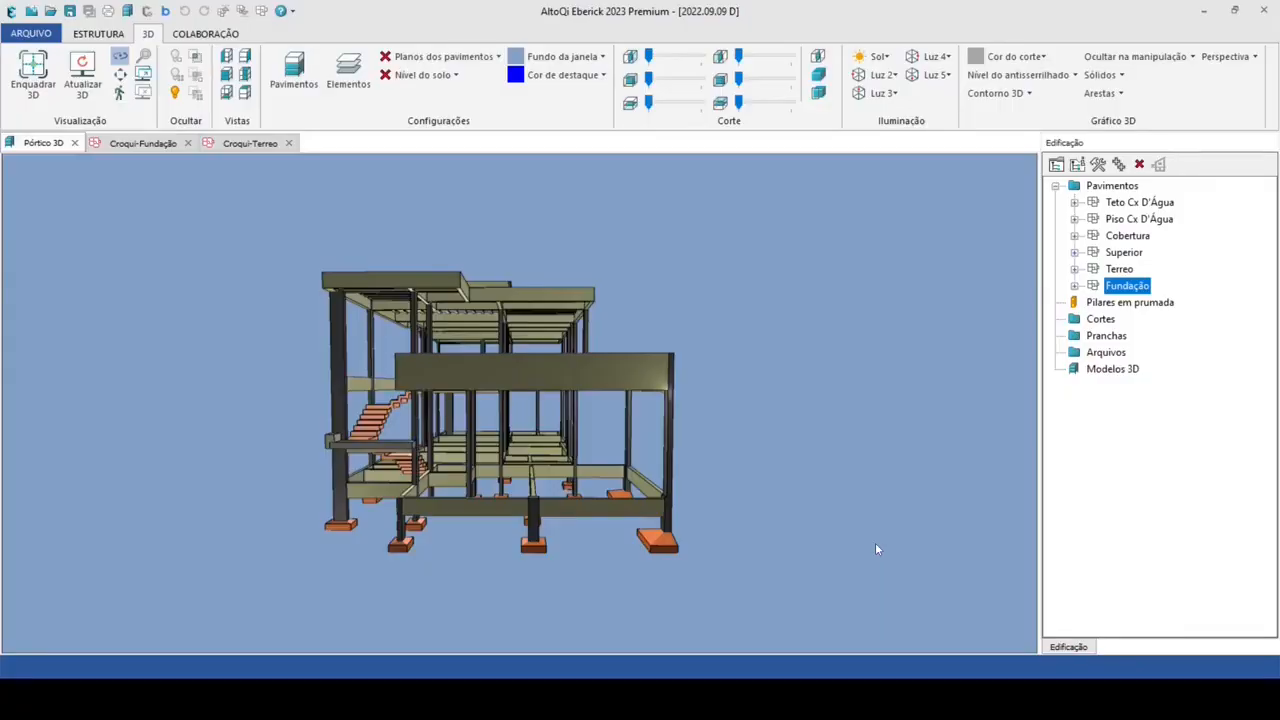
Switch to Eberick project 2022.09.09 D and select the front corner boundary footing in the 3D frame.
{"action": "left_click_drag", "start_coordinate": [763, 491], "coordinate": [797, 523]}
{"action": "left_click_drag", "start_coordinate": [563, 546], "coordinate": [636, 471]}
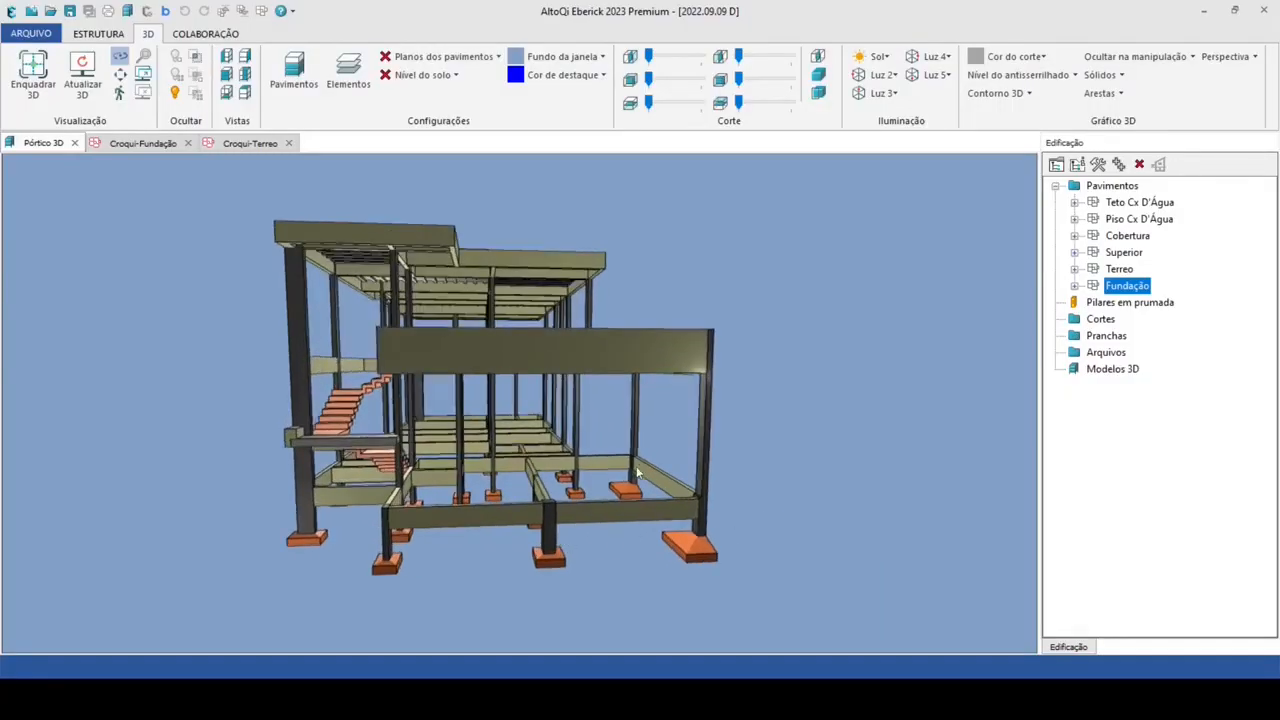
{"action": "left_click", "coordinate": [700, 565]}
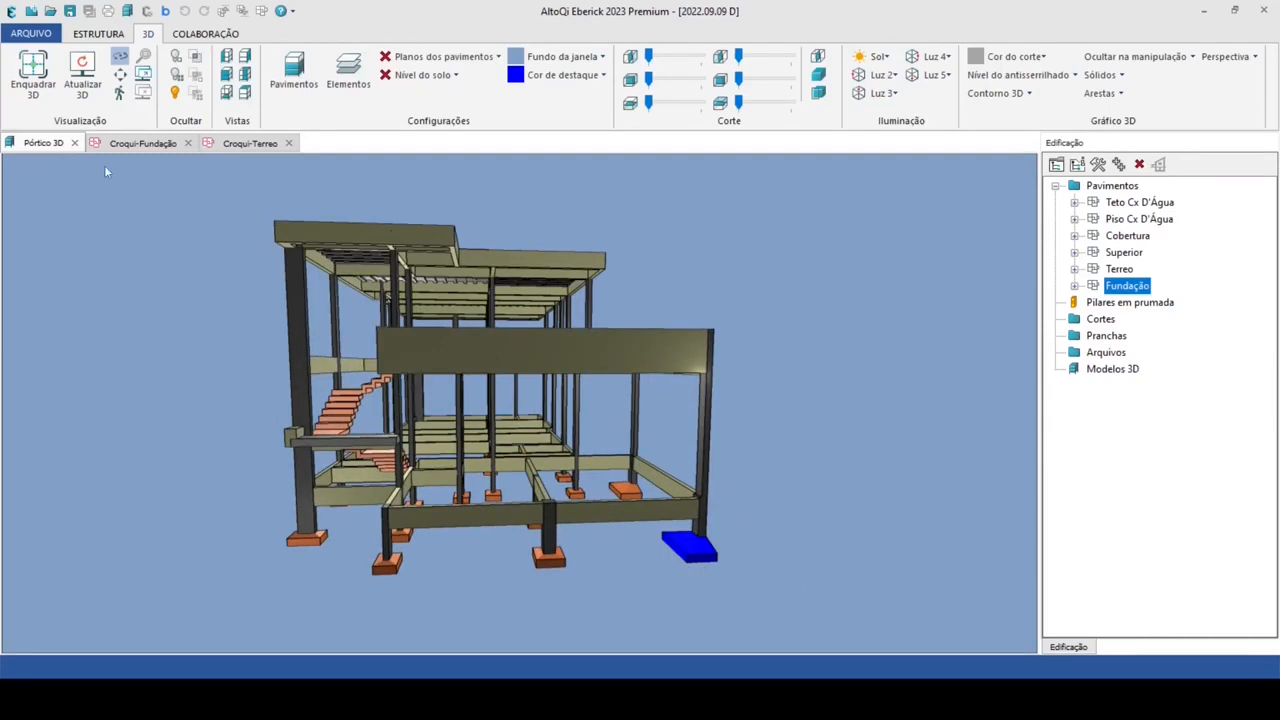
Open the properties of foundation P22 in the Fundação sketch and examine its side lengths and heights.
{"action": "left_click", "coordinate": [140, 143]}
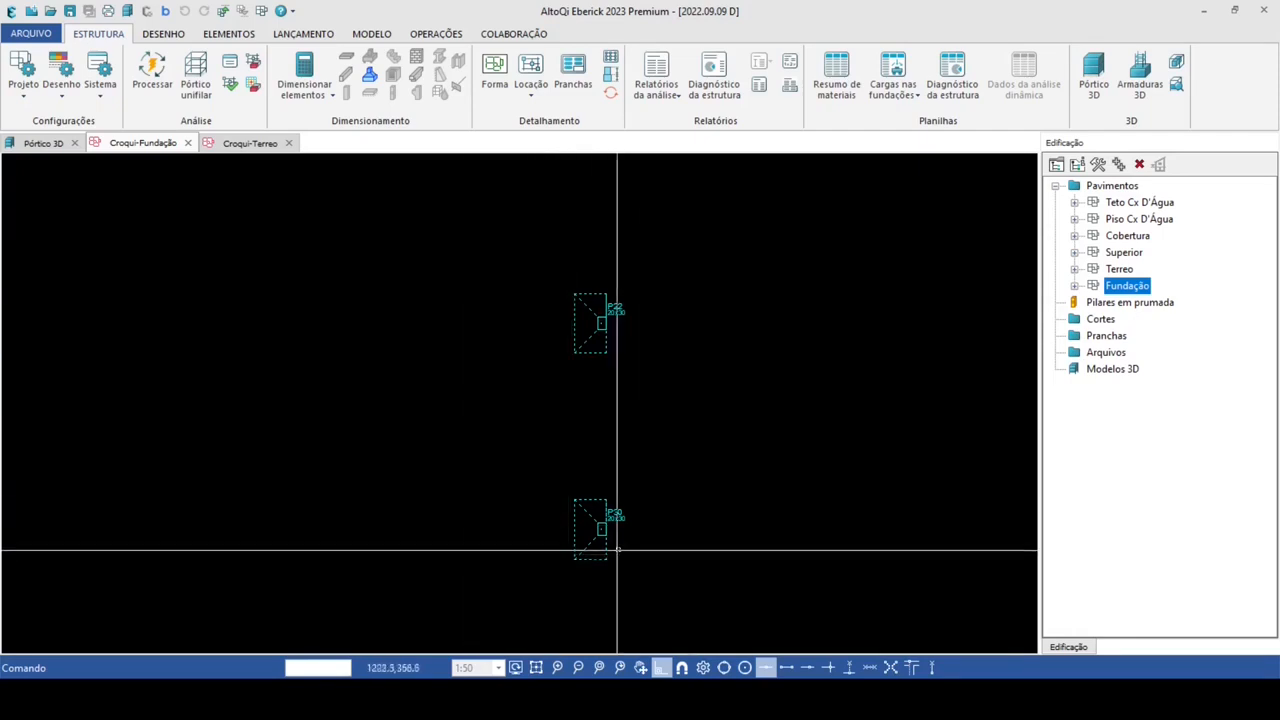
{"action": "scroll", "coordinate": [620, 540], "scroll_direction": "up", "scroll_amount": 3}
{"action": "scroll", "coordinate": [557, 551], "scroll_direction": "down", "scroll_amount": 3}
{"action": "scroll", "coordinate": [560, 320], "scroll_direction": "up", "scroll_amount": 4}
{"action": "double_click", "coordinate": [593, 355]}
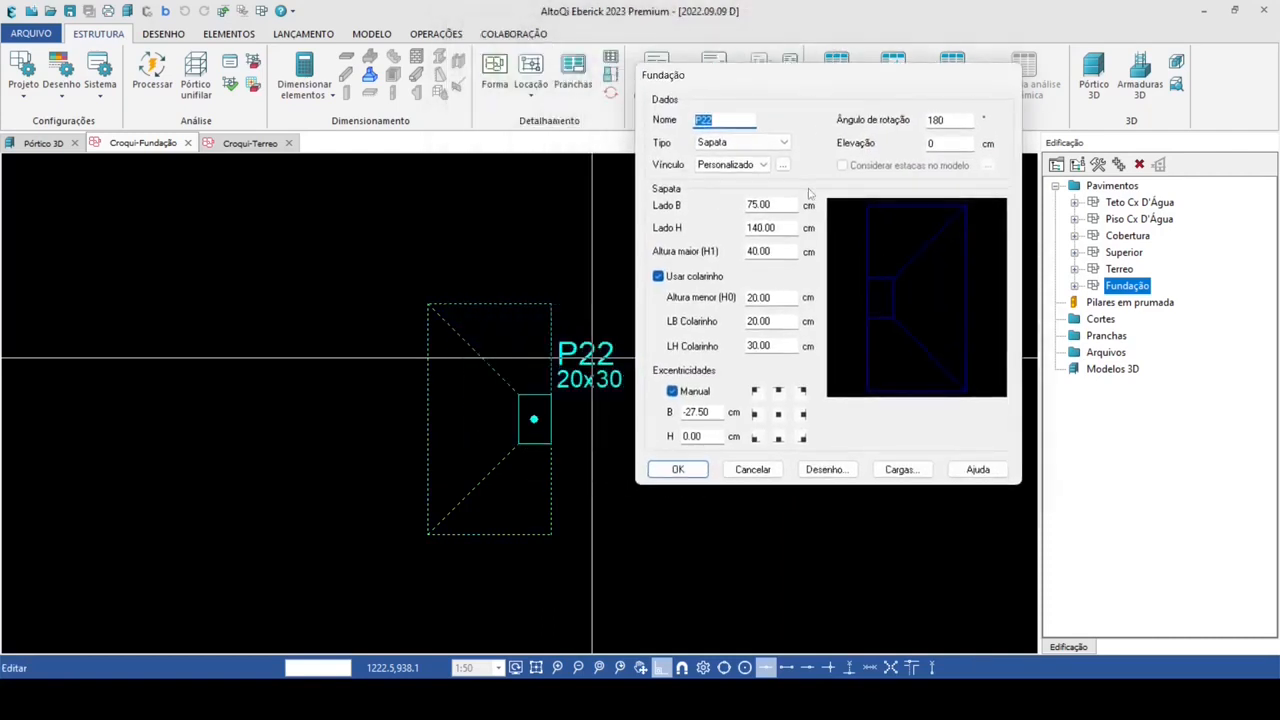
{"action": "left_click", "coordinate": [774, 206]}
{"action": "left_click", "coordinate": [783, 230]}
{"action": "left_click", "coordinate": [784, 252]}
{"action": "left_click", "coordinate": [781, 297]}
Examine the spring stiffnesses in P22's custom support restraints and dismiss the foundation properties without changes.
{"action": "left_click", "coordinate": [783, 164]}
{"action": "left_click_drag", "start_coordinate": [663, 240], "coordinate": [881, 201]}
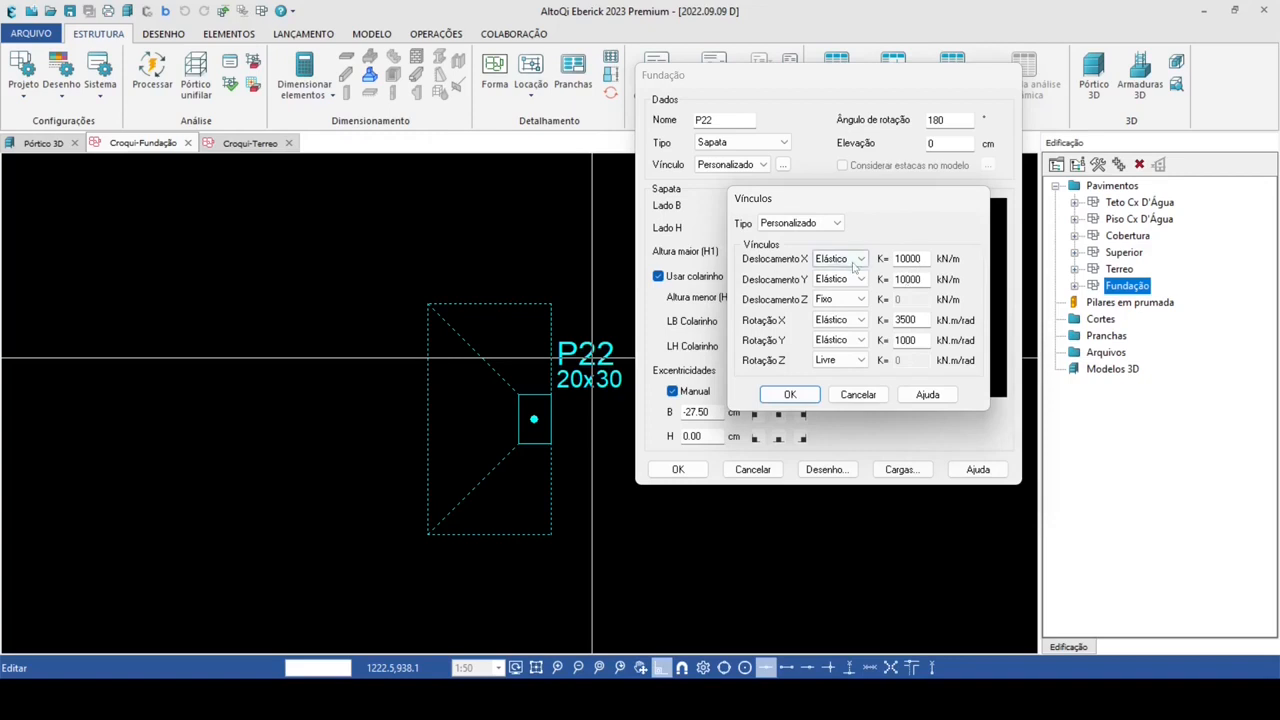
{"action": "left_click", "coordinate": [852, 394]}
{"action": "left_click", "coordinate": [752, 469]}
{"action": "scroll", "coordinate": [640, 410], "scroll_direction": "down", "scroll_amount": 3}
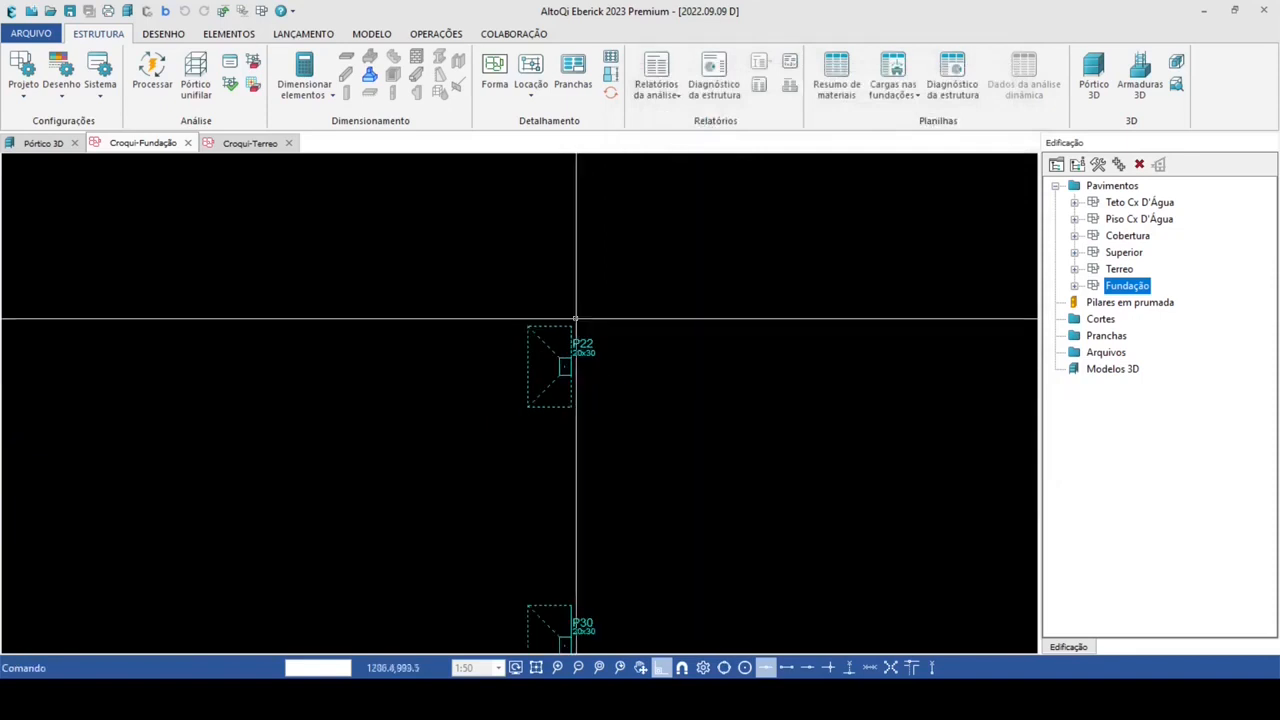
Return to the 3D frame and examine the custom support restraints of foundation column P26.
{"action": "left_click", "coordinate": [40, 143]}
{"action": "left_click_drag", "start_coordinate": [470, 420], "coordinate": [563, 490]}
{"action": "left_click_drag", "start_coordinate": [647, 497], "coordinate": [407, 537]}
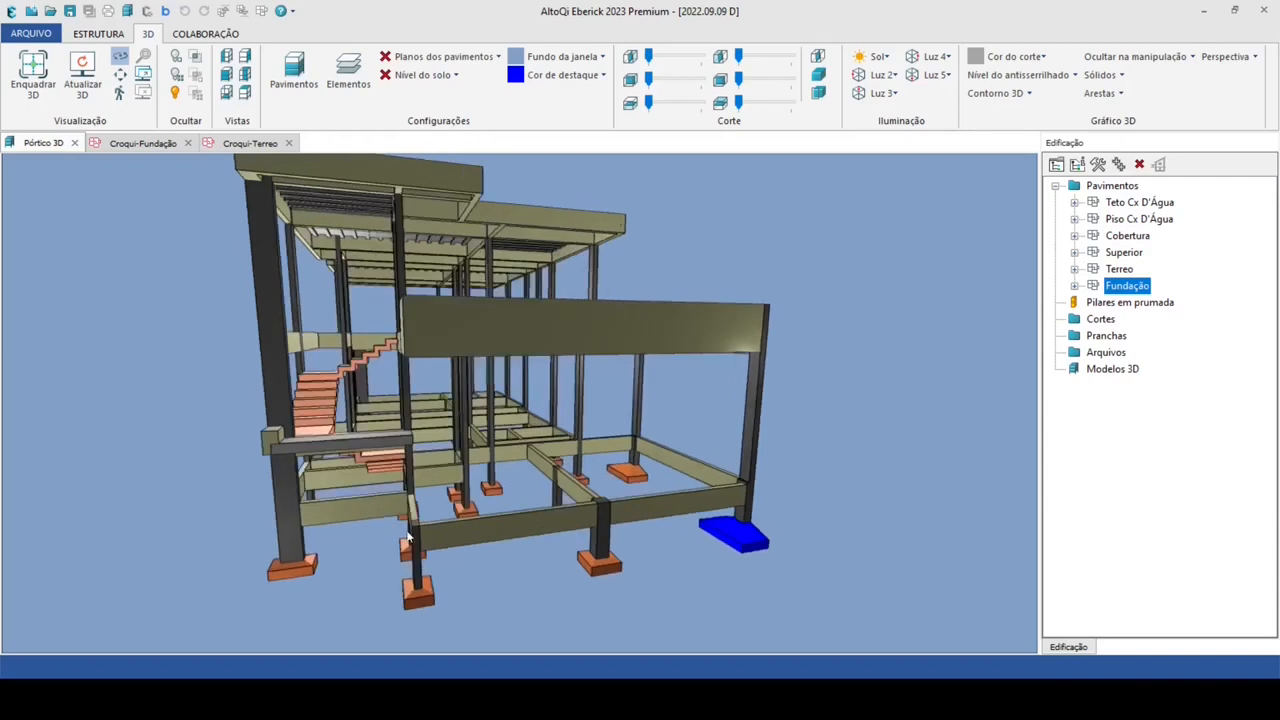
{"action": "double_click", "coordinate": [295, 571]}
{"action": "left_click", "coordinate": [797, 196]}
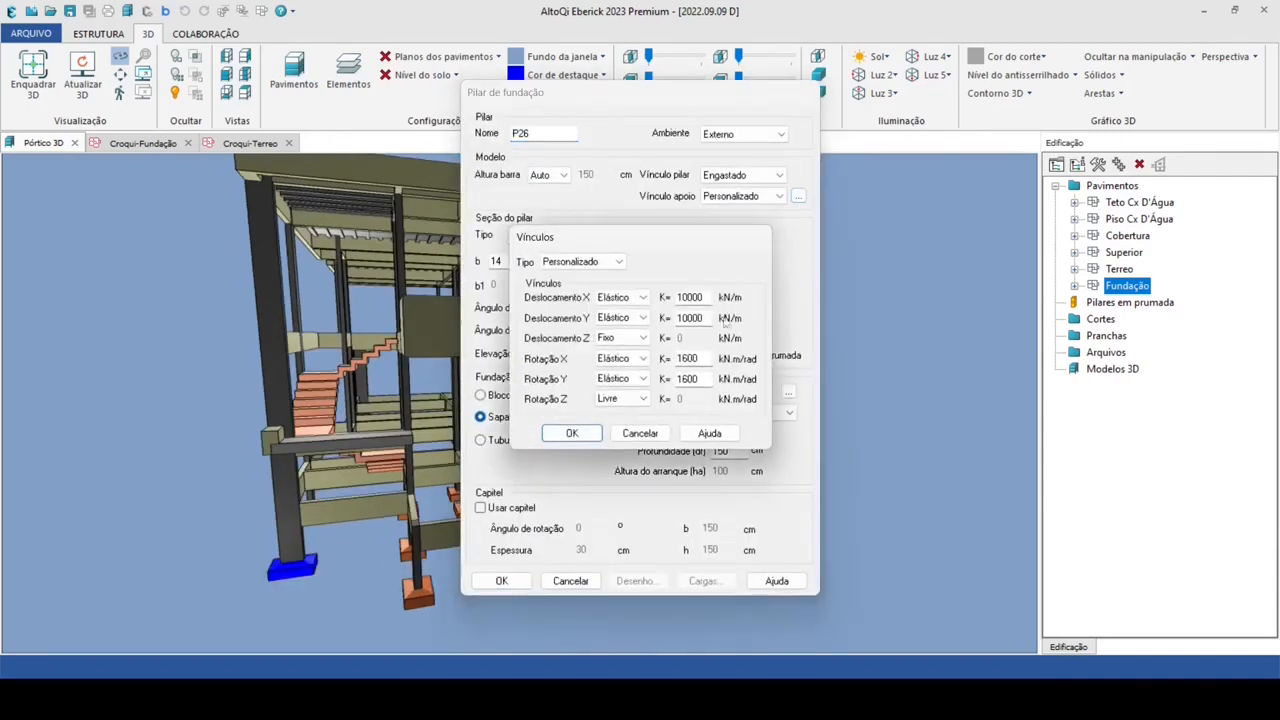
{"action": "left_click", "coordinate": [640, 433]}
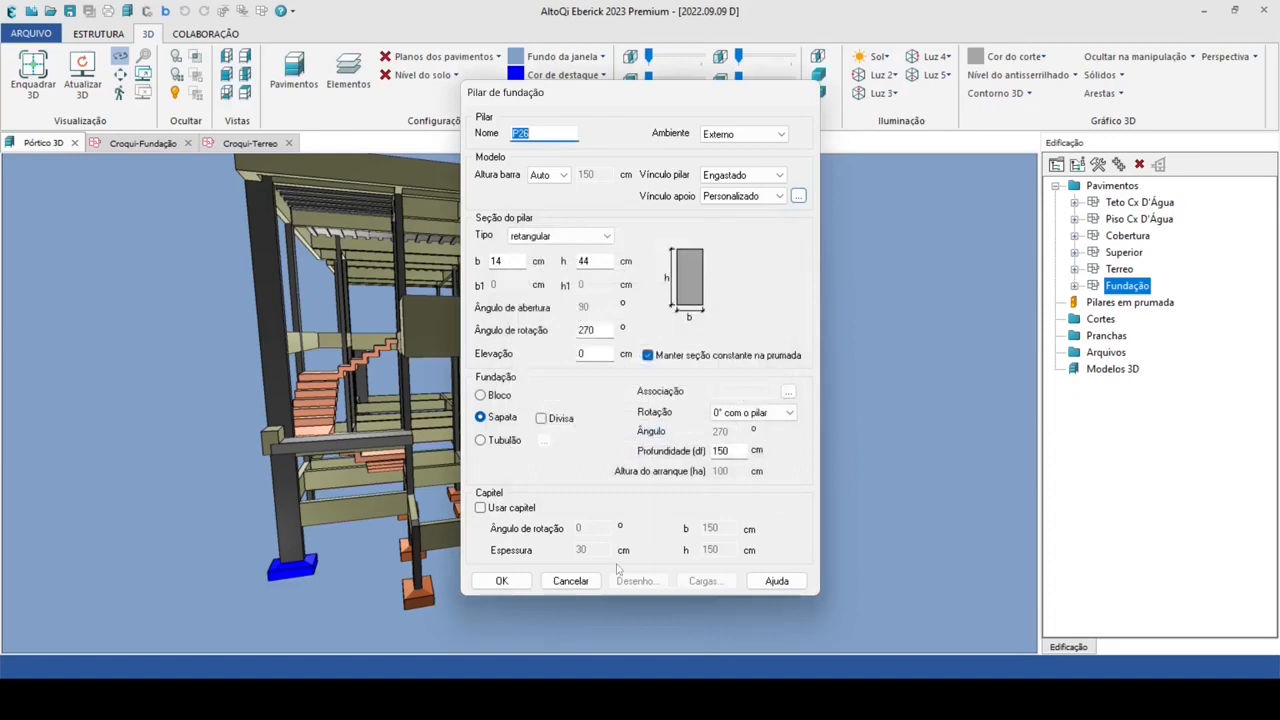
{"action": "left_click", "coordinate": [570, 581]}
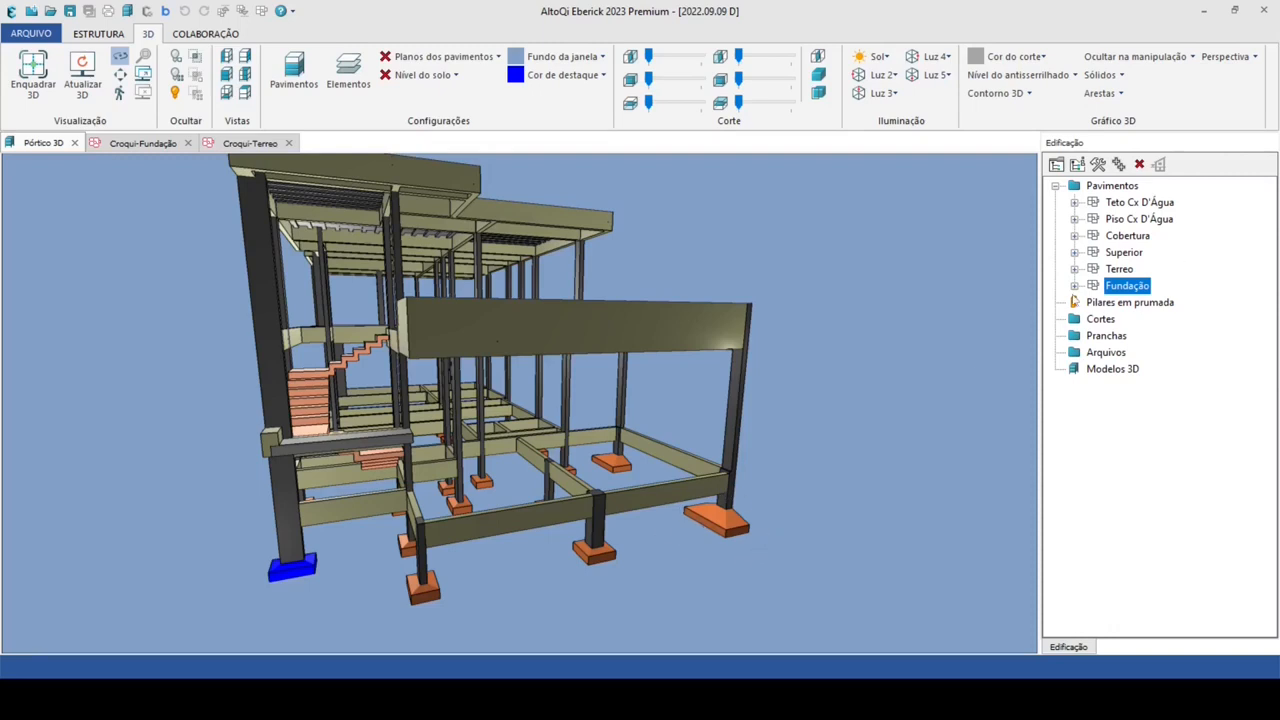
Generate the calculation report for the footings of the Fundação level and examine their soil pressures and stability.
{"action": "left_click", "coordinate": [1074, 286]}
{"action": "double_click", "coordinate": [1141, 352]}
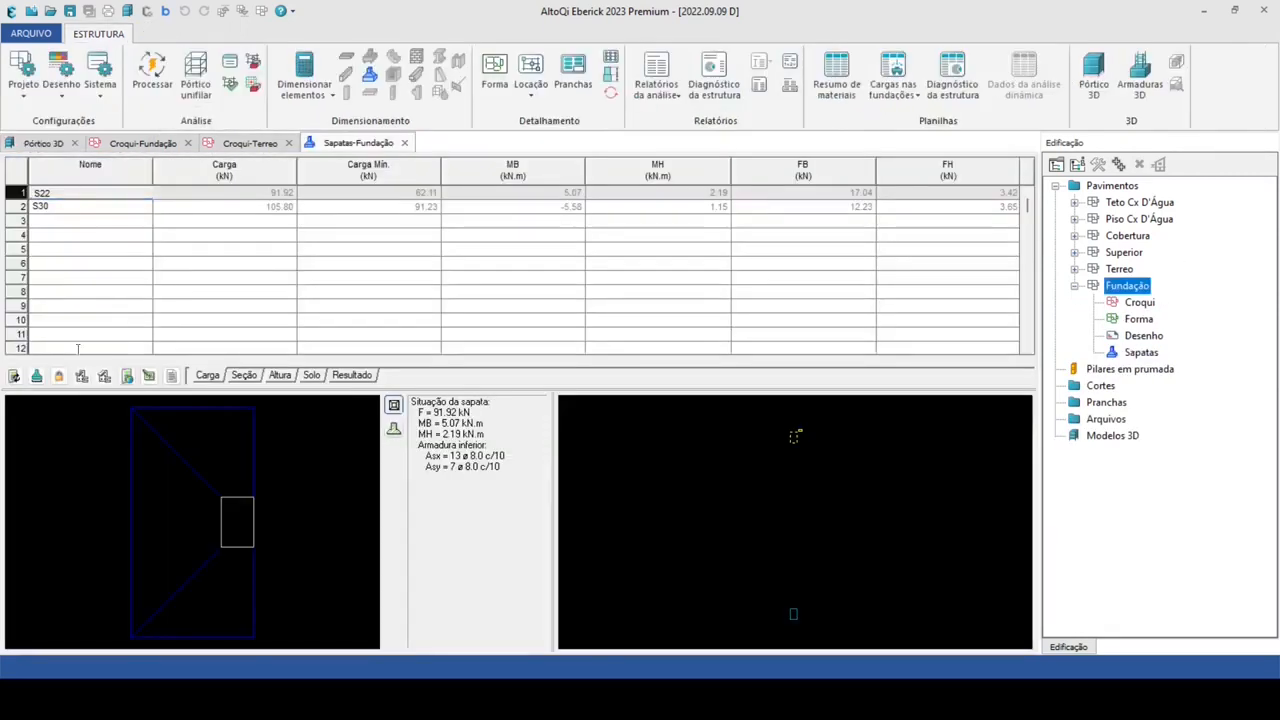
{"action": "left_click", "coordinate": [127, 377]}
{"action": "left_click", "coordinate": [171, 375]}
{"action": "left_click", "coordinate": [205, 417]}
{"action": "scroll", "coordinate": [270, 333], "scroll_direction": "down", "scroll_amount": 2}
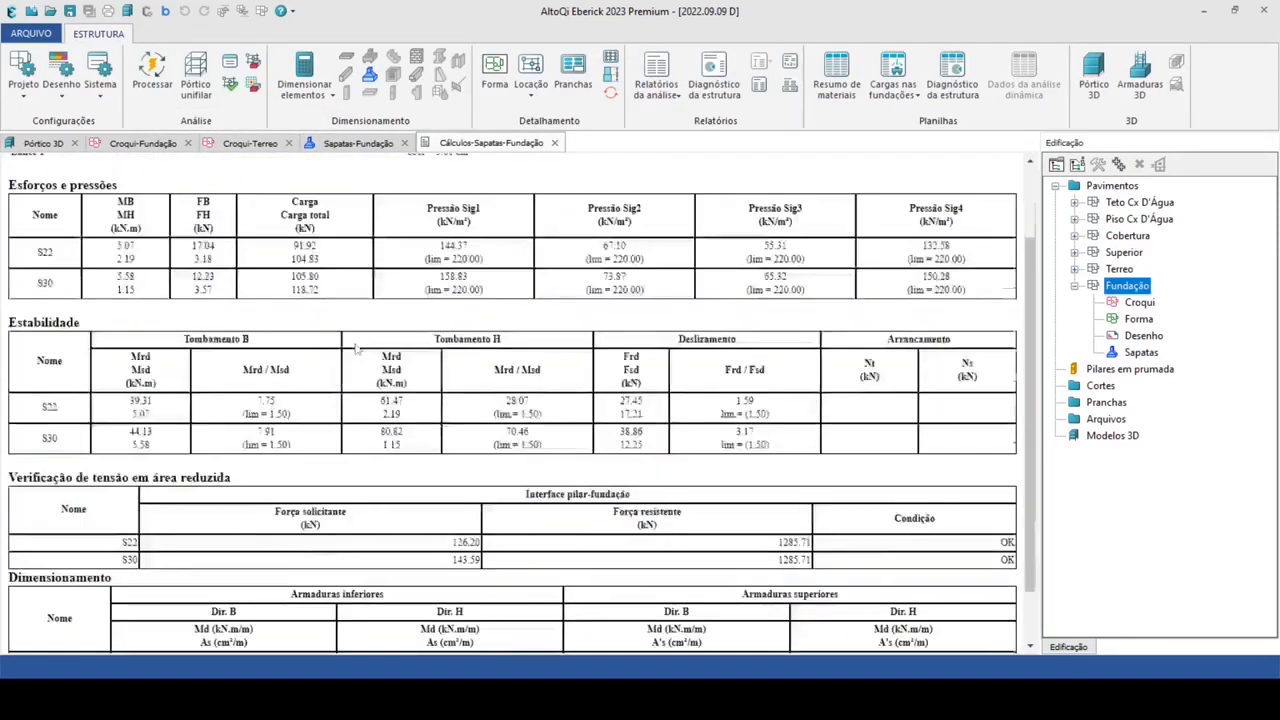
{"action": "scroll", "coordinate": [370, 363], "scroll_direction": "up", "scroll_amount": 2}
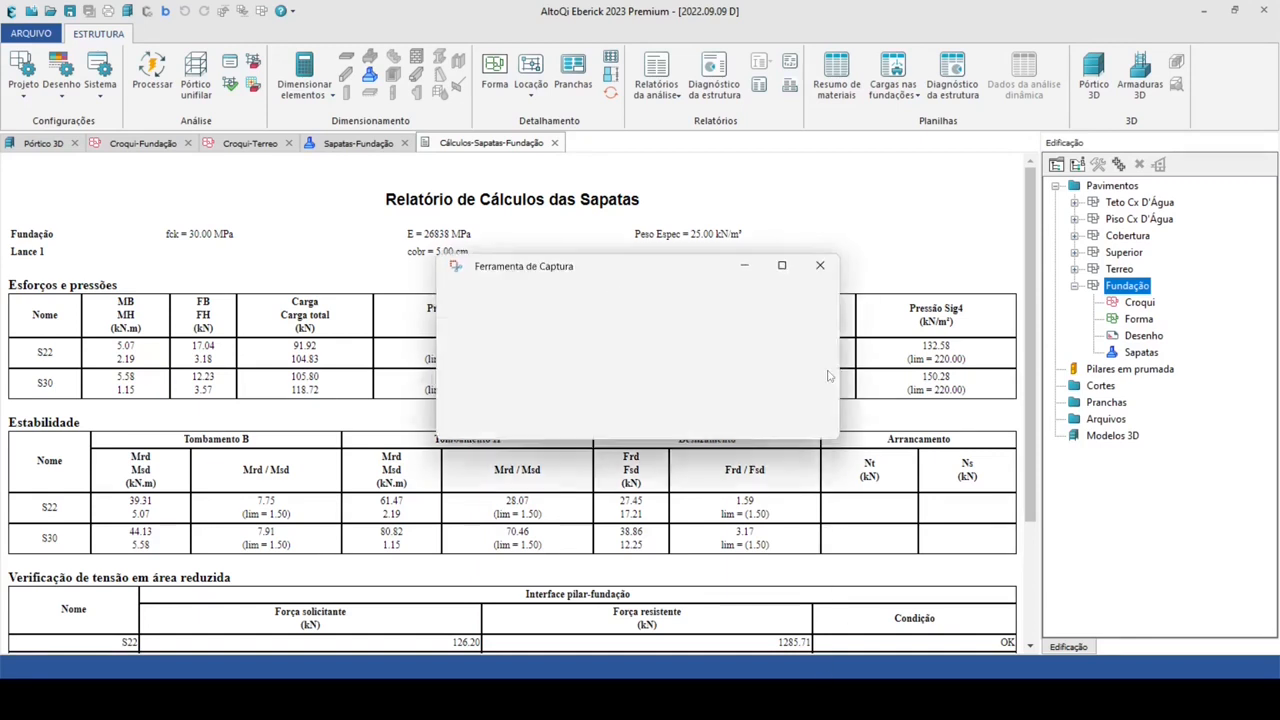
Capture a blank area in Snipping Tool and sketch a triangular pressure diagram labelled 200 and 0 at its ends.
{"action": "left_click", "coordinate": [470, 296]}
{"action": "left_click_drag", "start_coordinate": [1086, 457], "coordinate": [1232, 538]}
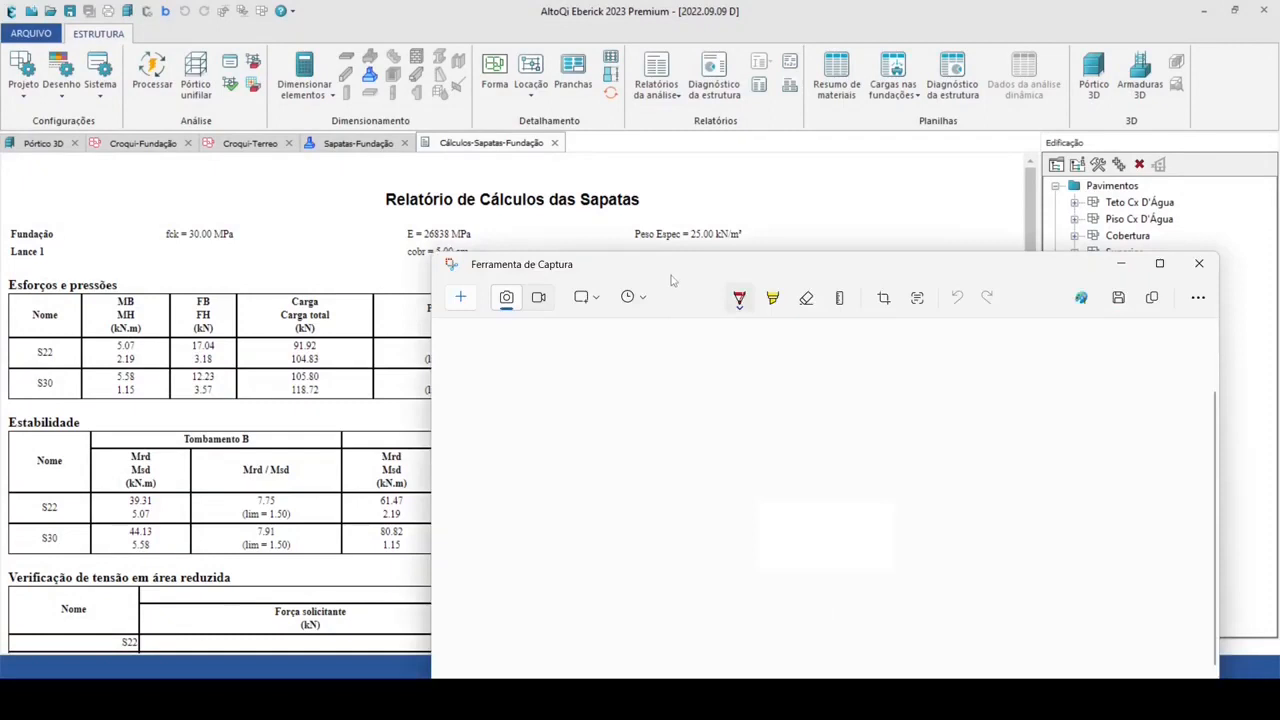
{"action": "left_click_drag", "start_coordinate": [672, 281], "coordinate": [599, 122]}
{"action": "mouse_move", "coordinate": [533, 234]}
{"action": "left_mouse_down"}
{"action": "mouse_move", "coordinate": [532, 346]}
{"action": "mouse_move", "coordinate": [766, 257]}
{"action": "mouse_move", "coordinate": [534, 236]}
{"action": "left_mouse_up"}
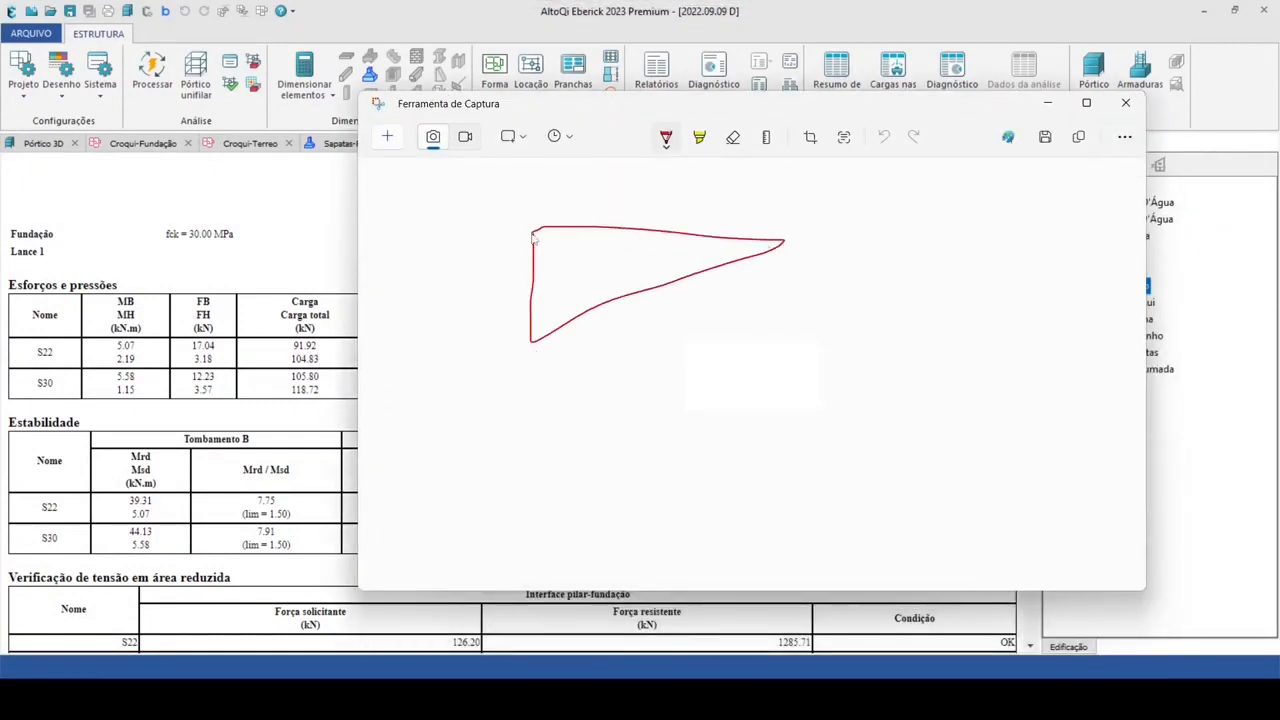
{"action": "mouse_move", "coordinate": [470, 336]}
{"action": "left_mouse_down"}
{"action": "mouse_move", "coordinate": [487, 358]}
{"action": "mouse_move", "coordinate": [499, 355]}
{"action": "mouse_move", "coordinate": [492, 336]}
{"action": "mouse_move", "coordinate": [505, 366]}
{"action": "mouse_move", "coordinate": [514, 343]}
{"action": "left_mouse_up"}
{"action": "left_click_drag", "start_coordinate": [811, 240], "coordinate": [812, 244]}
Sketch a trapezoidal pressure diagram below the triangle, with its ends labelled 160 and 70.
{"action": "mouse_move", "coordinate": [528, 430]}
{"action": "left_mouse_down"}
{"action": "mouse_move", "coordinate": [522, 529]}
{"action": "mouse_move", "coordinate": [768, 472]}
{"action": "mouse_move", "coordinate": [747, 440]}
{"action": "mouse_move", "coordinate": [527, 435]}
{"action": "left_mouse_up"}
{"action": "left_click_drag", "start_coordinate": [548, 105], "coordinate": [990, 163]}
{"action": "mouse_move", "coordinate": [887, 170]}
{"action": "left_mouse_down"}
{"action": "mouse_move", "coordinate": [1117, 199]}
{"action": "mouse_move", "coordinate": [828, 50]}
{"action": "mouse_move", "coordinate": [527, 54]}
{"action": "left_mouse_up"}
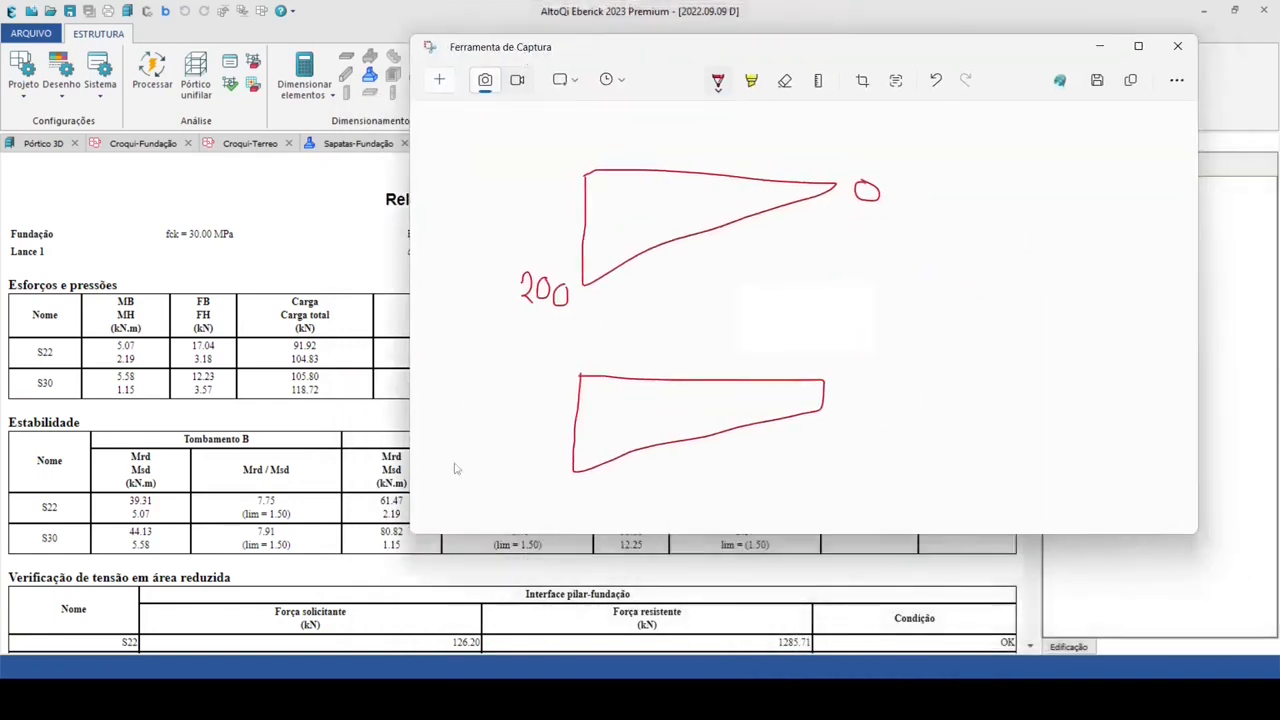
{"action": "mouse_move", "coordinate": [538, 488]}
{"action": "left_mouse_down"}
{"action": "mouse_move", "coordinate": [558, 499]}
{"action": "mouse_move", "coordinate": [592, 493]}
{"action": "mouse_move", "coordinate": [583, 488]}
{"action": "left_mouse_up"}
{"action": "mouse_move", "coordinate": [827, 419]}
{"action": "left_mouse_down"}
{"action": "mouse_move", "coordinate": [844, 424]}
{"action": "mouse_move", "coordinate": [826, 440]}
{"action": "mouse_move", "coordinate": [870, 433]}
{"action": "left_mouse_up"}
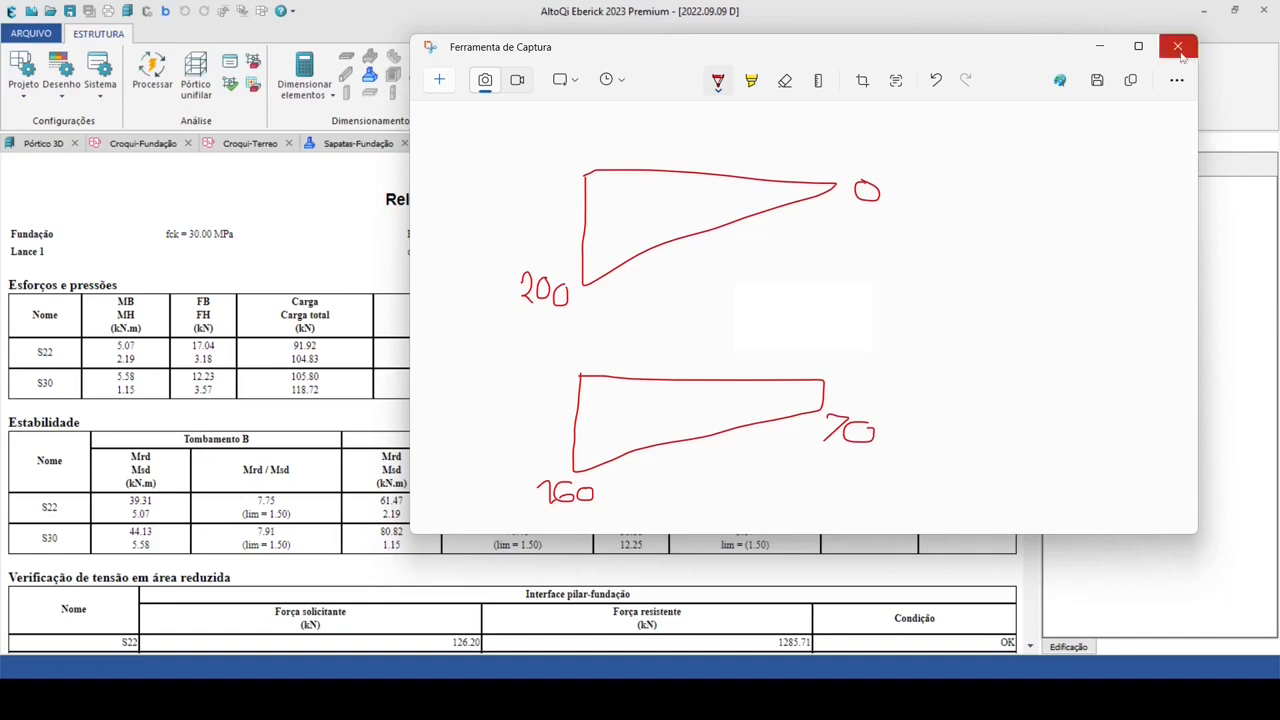
Erase and rewrite the middle digit of the triangular diagram's 200 label, and close Snipping Tool.
{"action": "left_click", "coordinate": [785, 80]}
{"action": "left_click", "coordinate": [545, 290]}
{"action": "left_click", "coordinate": [716, 82]}
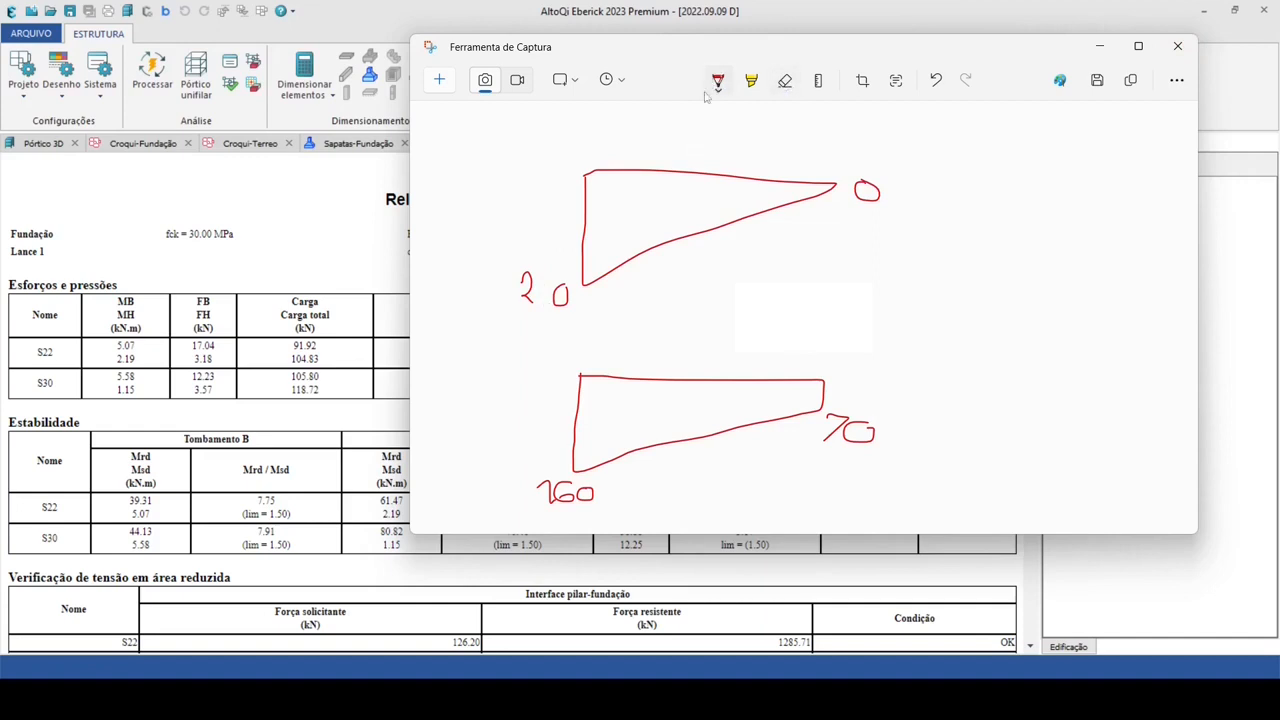
{"action": "left_click_drag", "start_coordinate": [543, 287], "coordinate": [535, 311]}
{"action": "left_click", "coordinate": [1177, 46]}
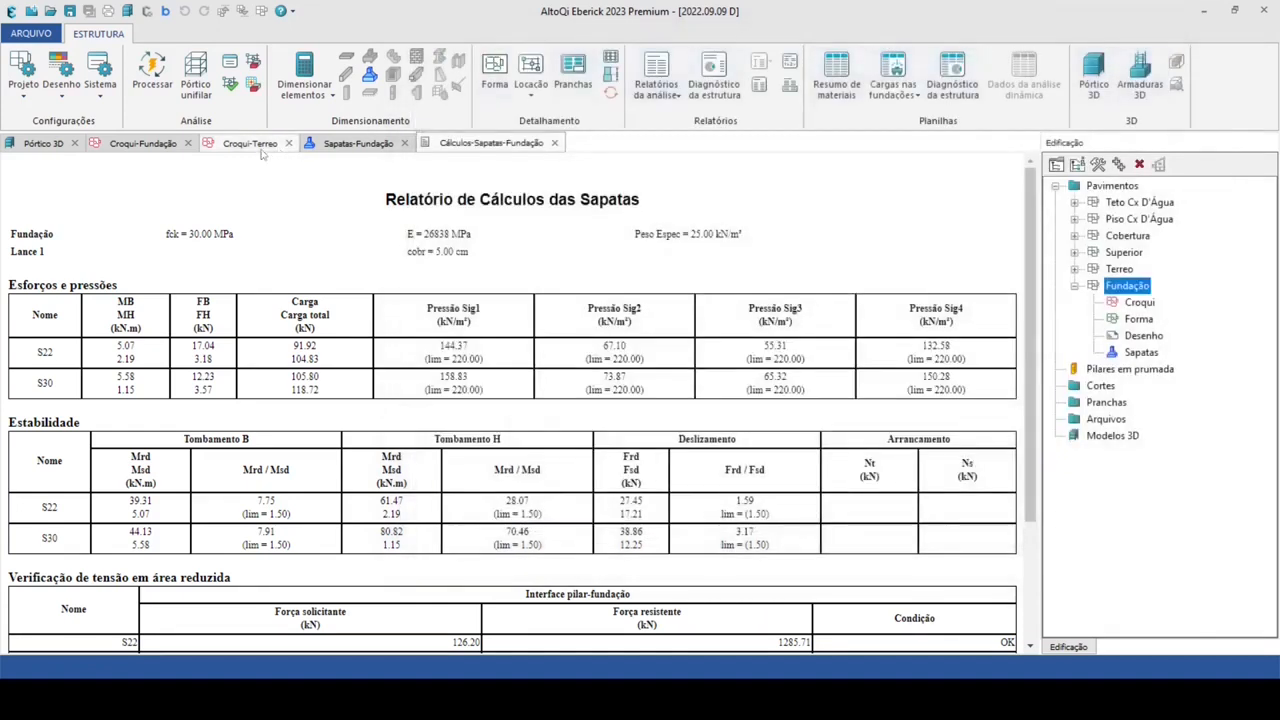
Resize foundation P22 in the Fundação sketch to side B = 70 cm and side H = 120 cm, with manual eccentricity turned off.
{"action": "left_click", "coordinate": [143, 143]}
{"action": "scroll", "coordinate": [590, 330], "scroll_direction": "up", "scroll_amount": 5}
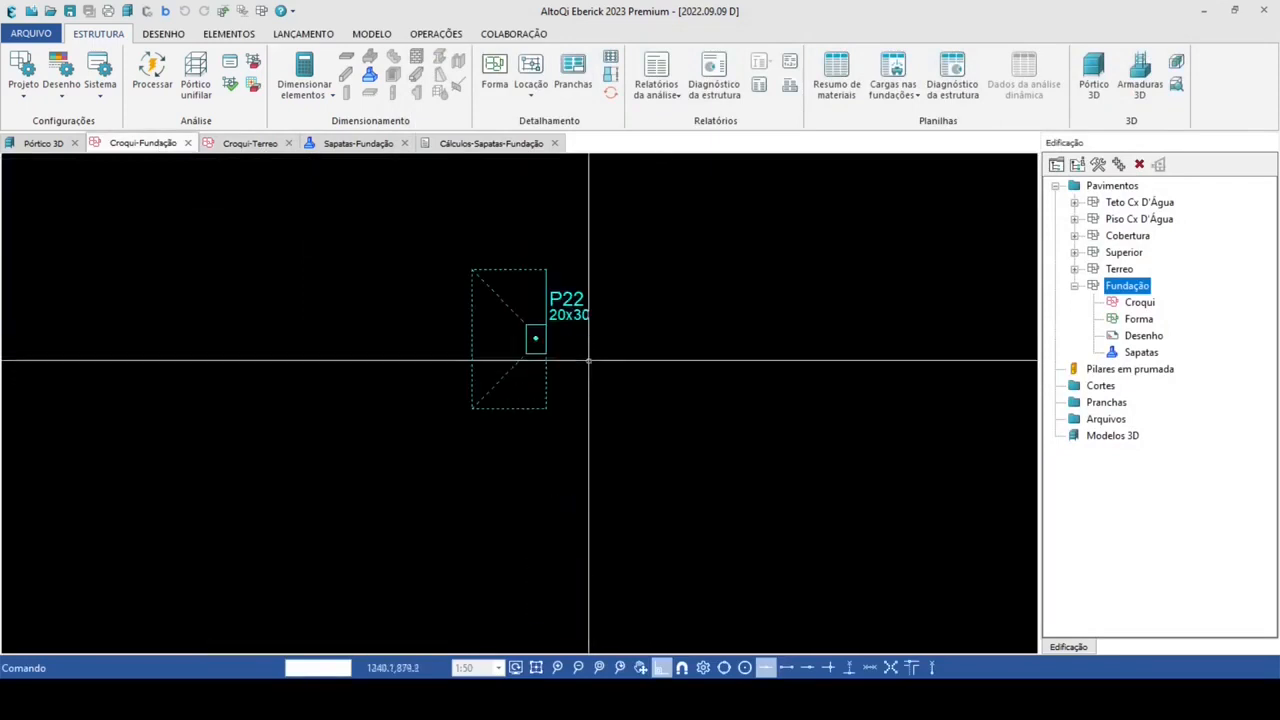
{"action": "double_click", "coordinate": [567, 289]}
{"action": "left_click_drag", "start_coordinate": [586, 153], "coordinate": [549, 153]}
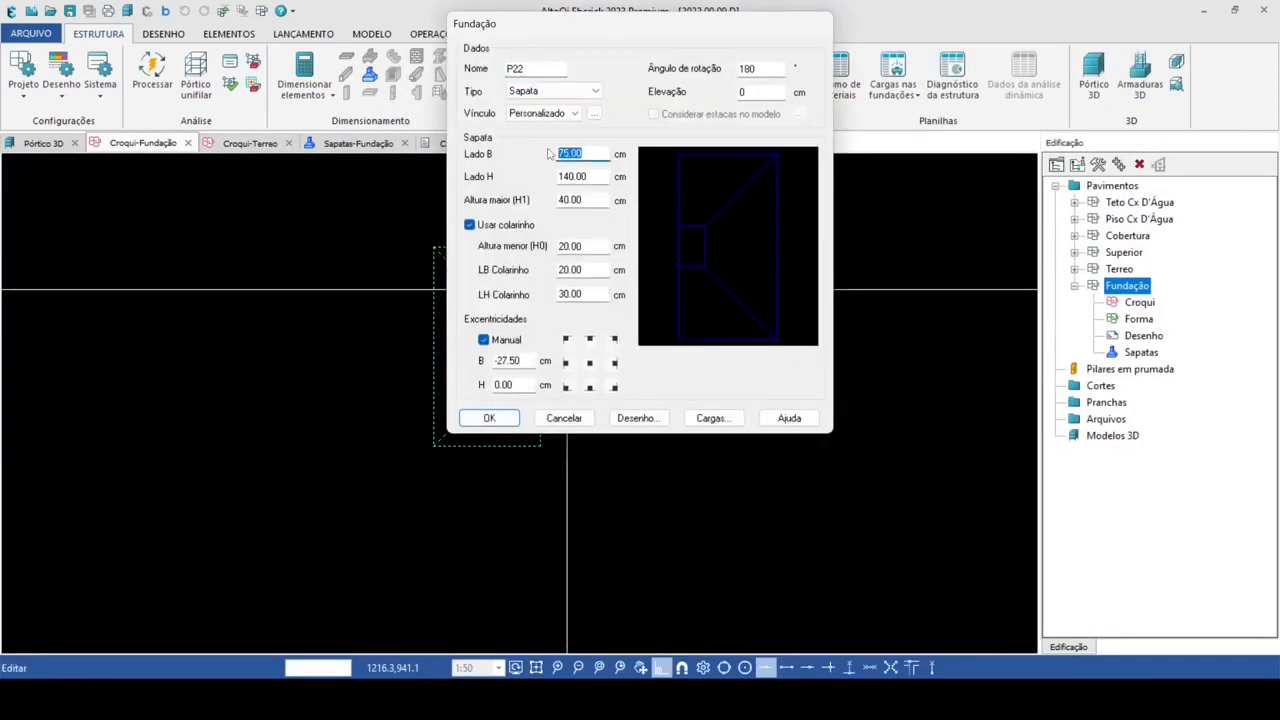
{"action": "type", "text": "70"}
{"action": "left_click_drag", "start_coordinate": [593, 177], "coordinate": [535, 179]}
{"action": "type", "text": "120"}
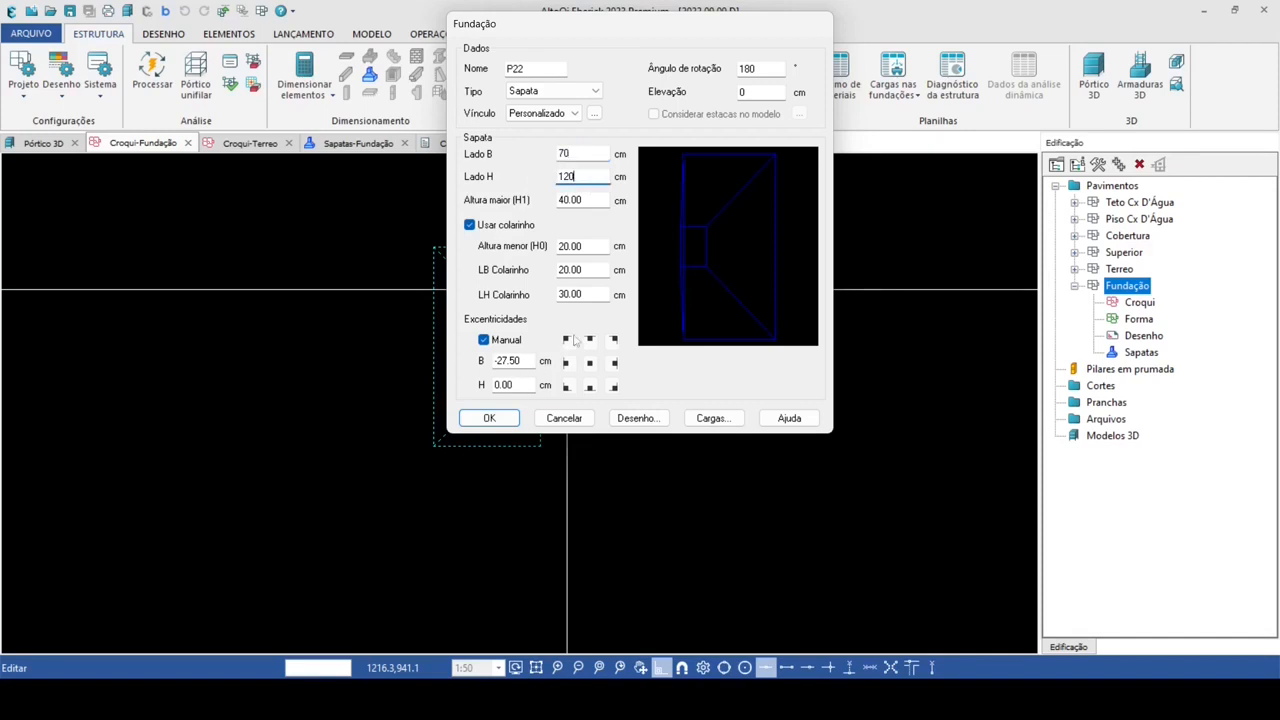
{"action": "left_click", "coordinate": [597, 250]}
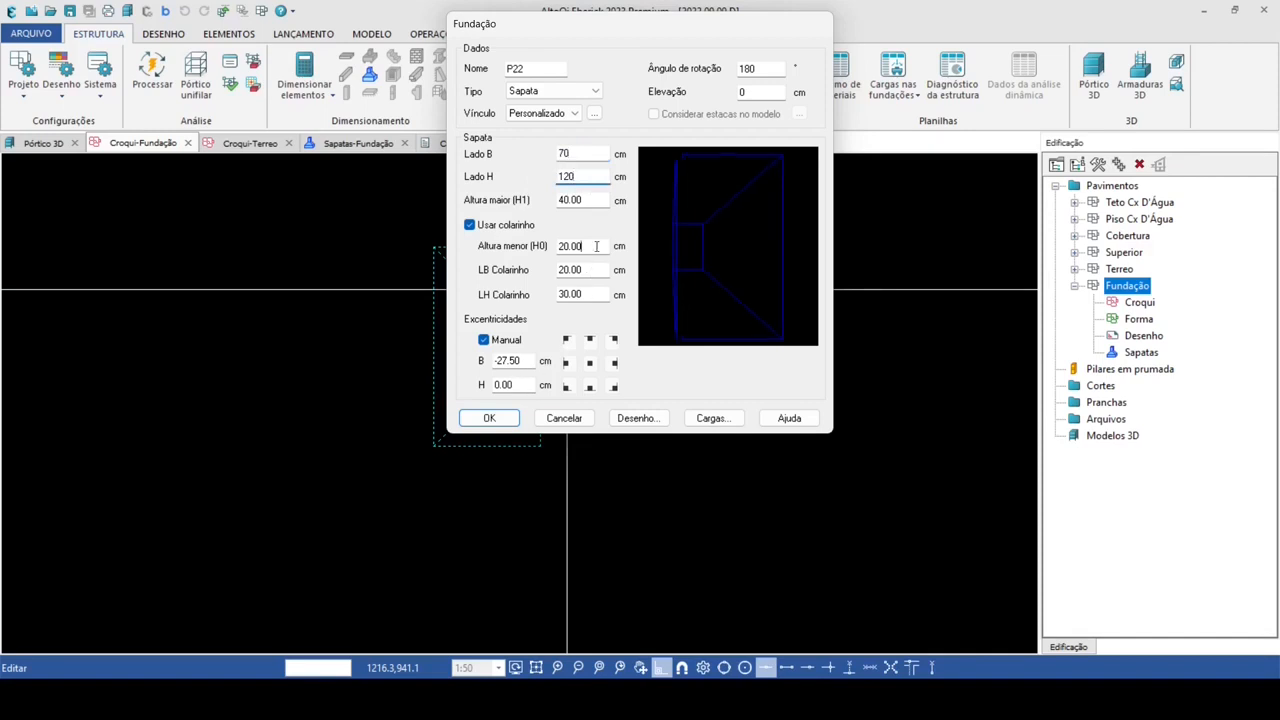
{"action": "left_click", "coordinate": [486, 341]}
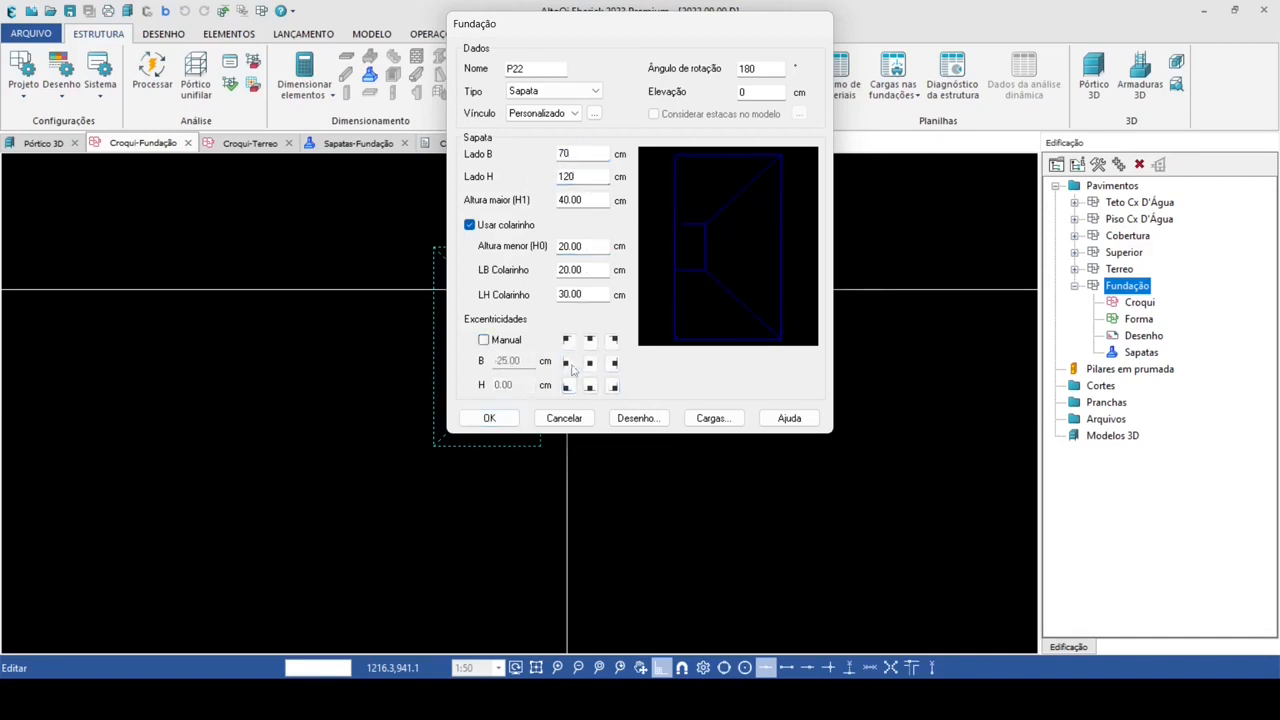
{"action": "left_click", "coordinate": [489, 418]}
Resize foundation P30 in the Fundação sketch to side B = 70 cm and side H = 120 cm, with manual eccentricity turned off.
{"action": "scroll", "coordinate": [515, 262], "scroll_direction": "down", "scroll_amount": 2}
{"action": "scroll", "coordinate": [515, 262], "scroll_direction": "down", "scroll_amount": 2}
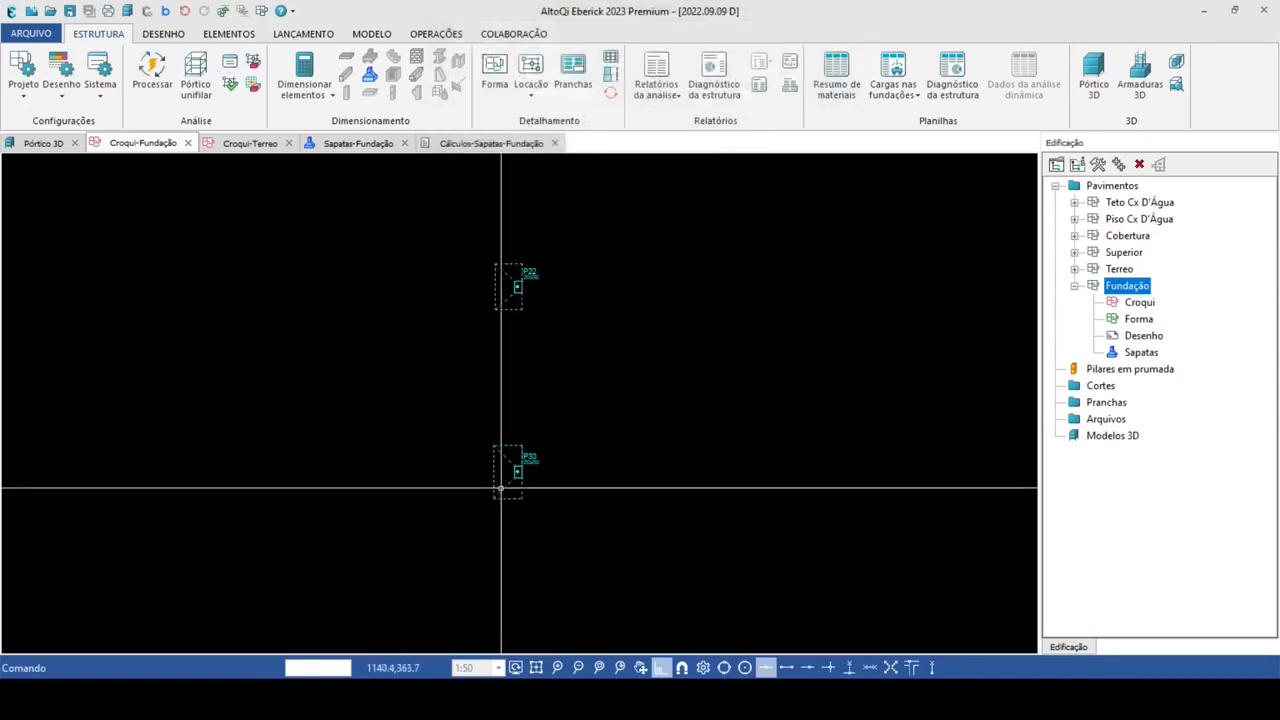
{"action": "scroll", "coordinate": [580, 414], "scroll_direction": "up", "scroll_amount": 3}
{"action": "double_click", "coordinate": [580, 412]}
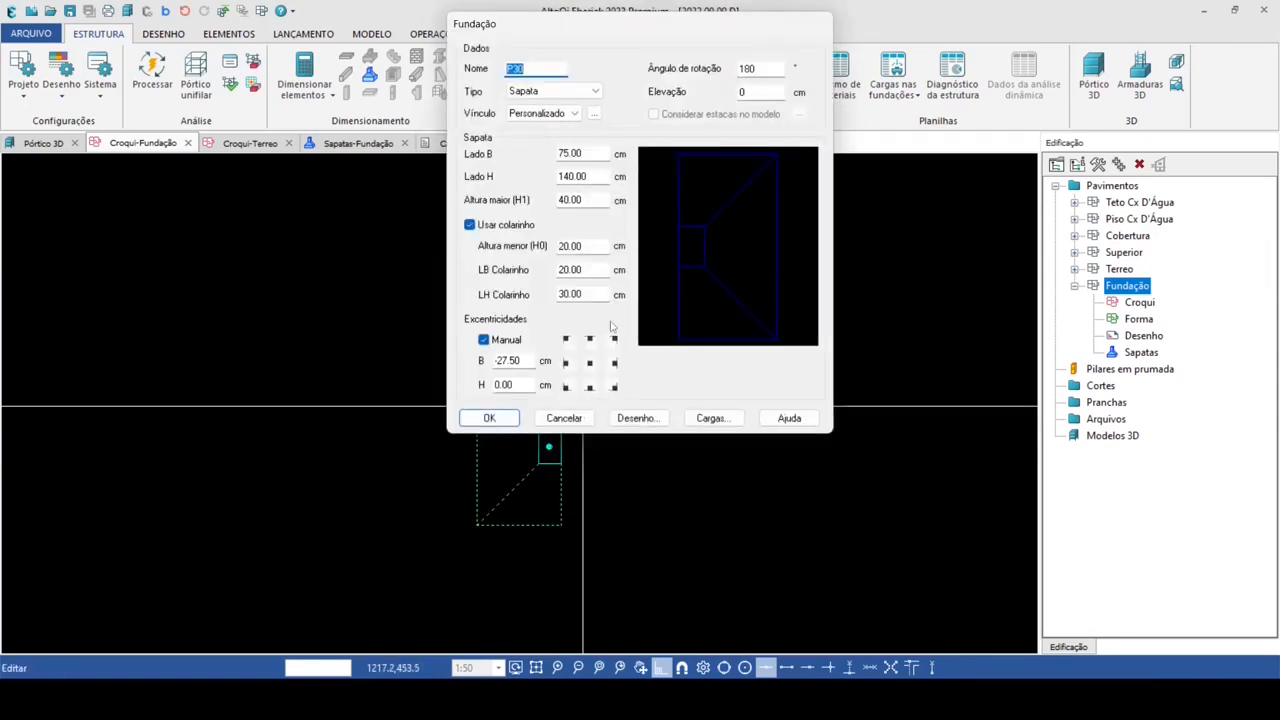
{"action": "key", "text": "Tab"}
{"action": "type", "text": "70"}
{"action": "key", "text": "Tab"}
{"action": "type", "text": "12"}
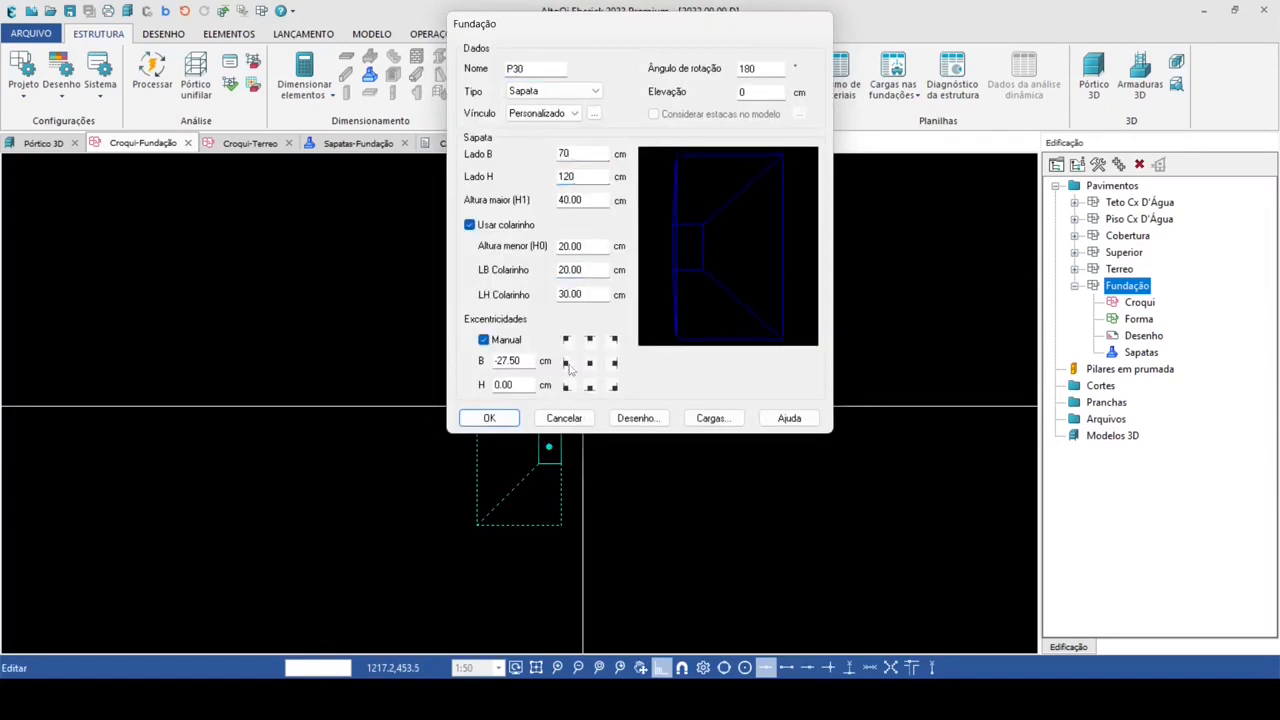
{"action": "left_click", "coordinate": [484, 340]}
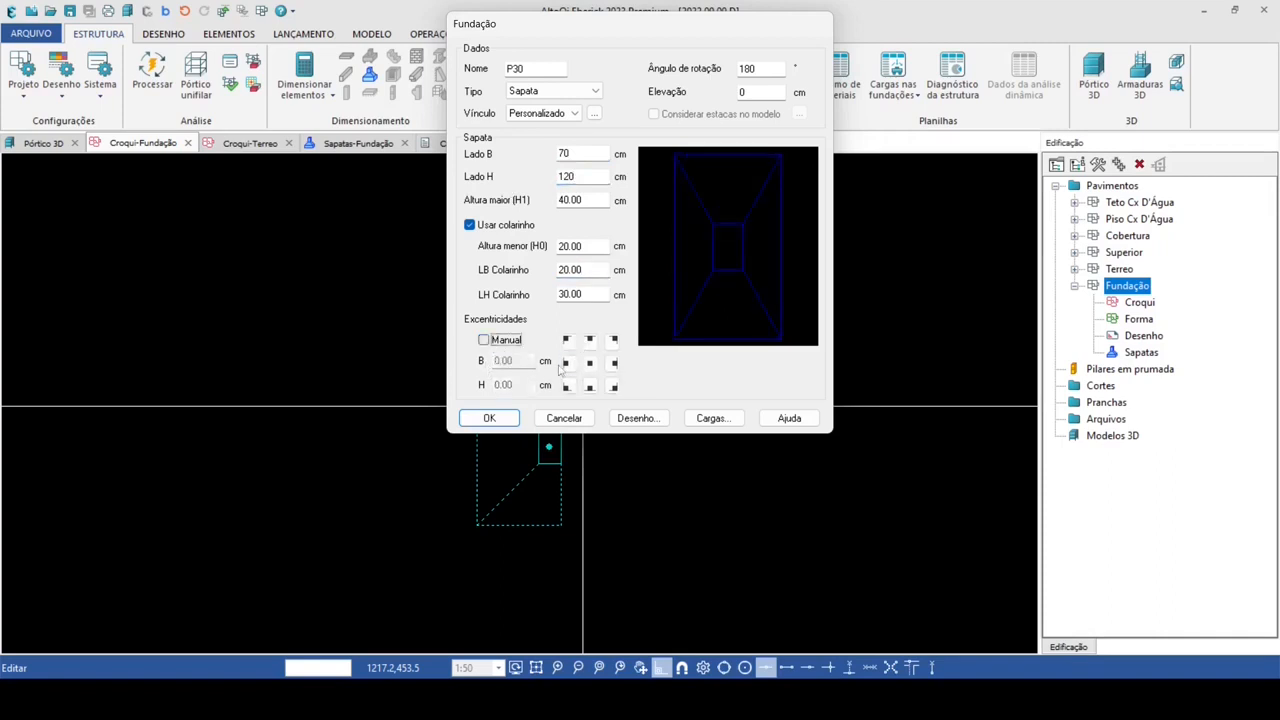
{"action": "left_click", "coordinate": [489, 418]}
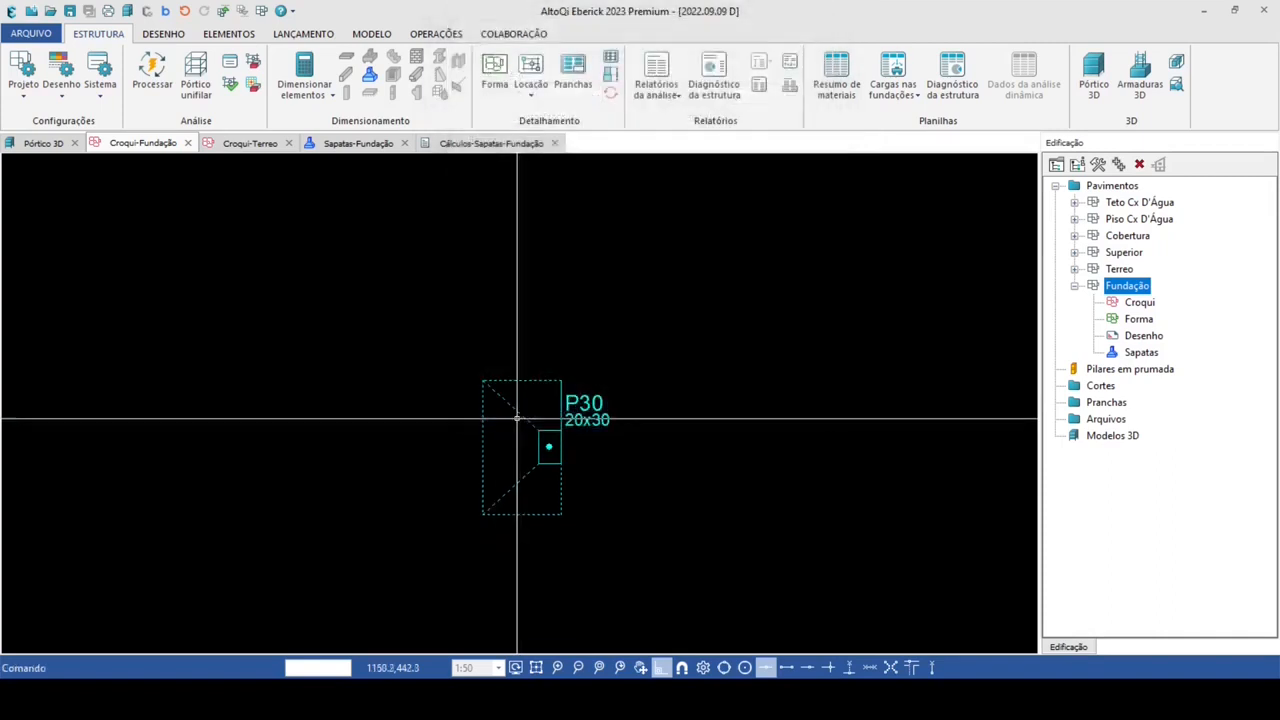
Replace the old footing calculation report with a new one for S22 and S30, and examine the soil pressures.
{"action": "left_click", "coordinate": [352, 143]}
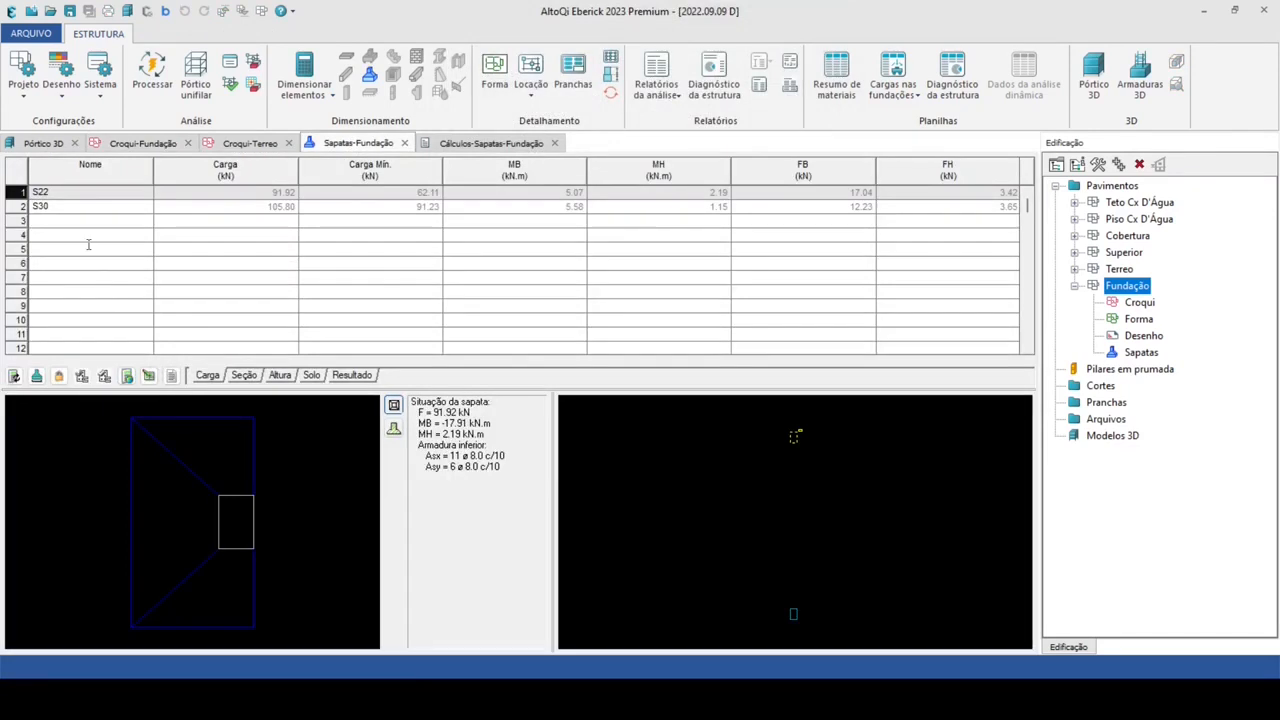
{"action": "left_click", "coordinate": [101, 205]}
{"action": "left_click", "coordinate": [554, 143]}
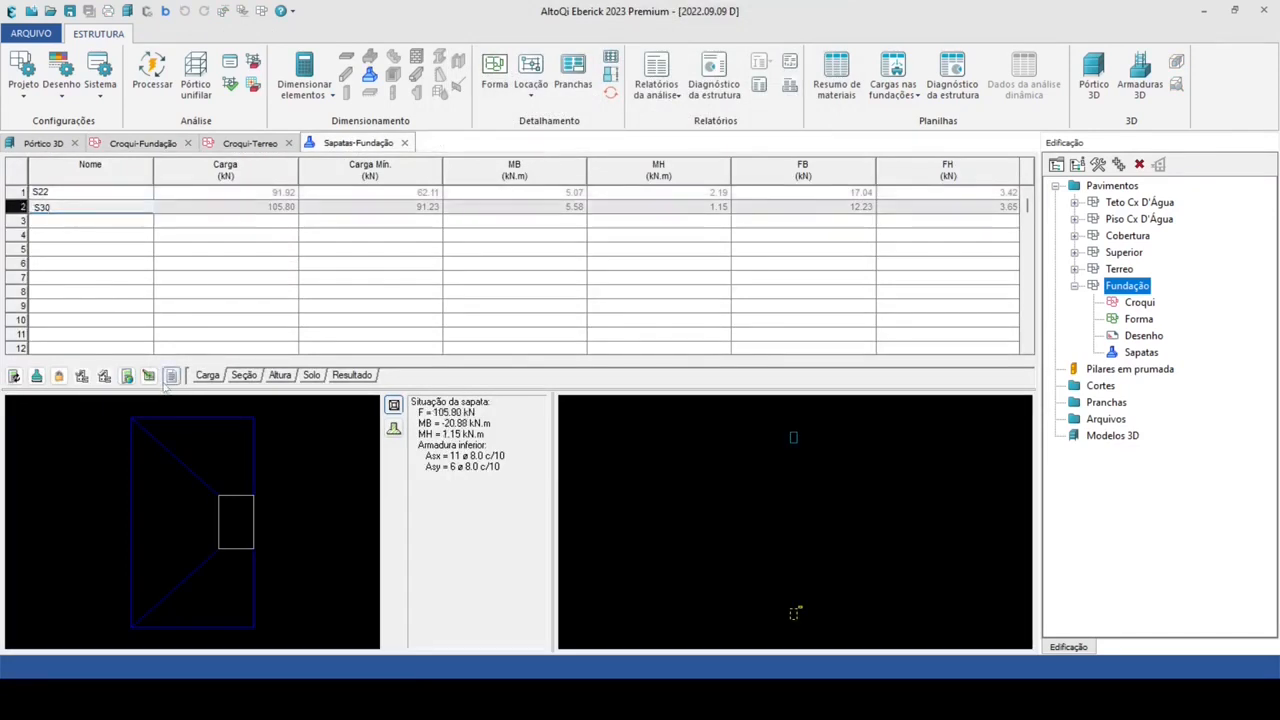
{"action": "left_click", "coordinate": [244, 376]}
{"action": "left_click", "coordinate": [172, 376]}
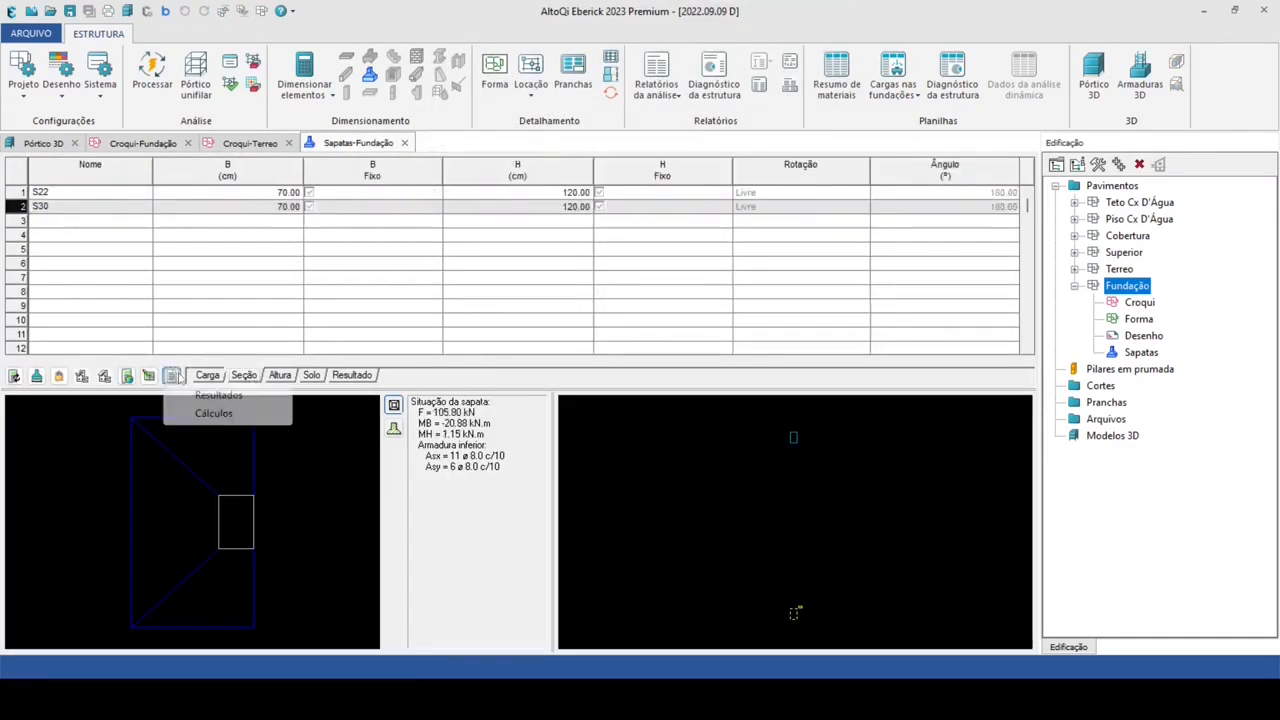
{"action": "left_click", "coordinate": [207, 418]}
{"action": "scroll", "coordinate": [439, 358], "scroll_direction": "down", "scroll_amount": 1}
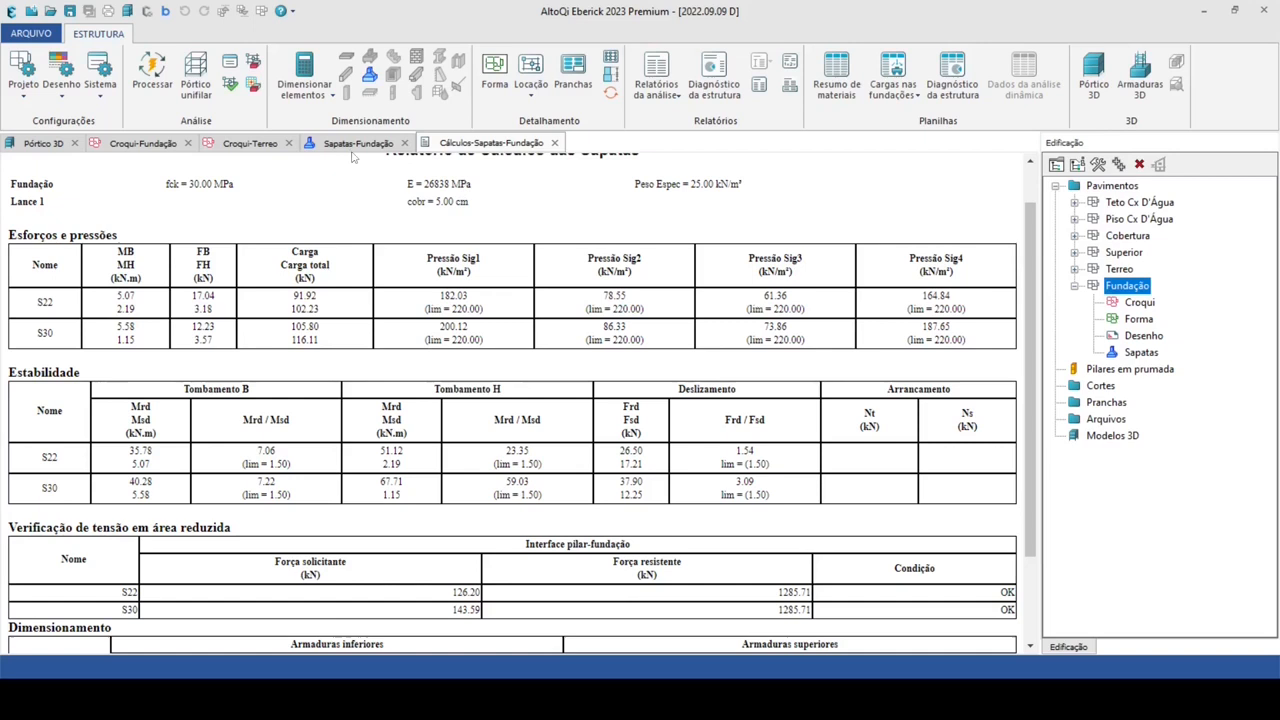
Set side B of foundation P30 to 60 cm in the Fundação sketch.
{"action": "left_click", "coordinate": [140, 143]}
{"action": "scroll", "coordinate": [595, 400], "scroll_direction": "up", "scroll_amount": 2}
{"action": "double_click", "coordinate": [595, 383]}
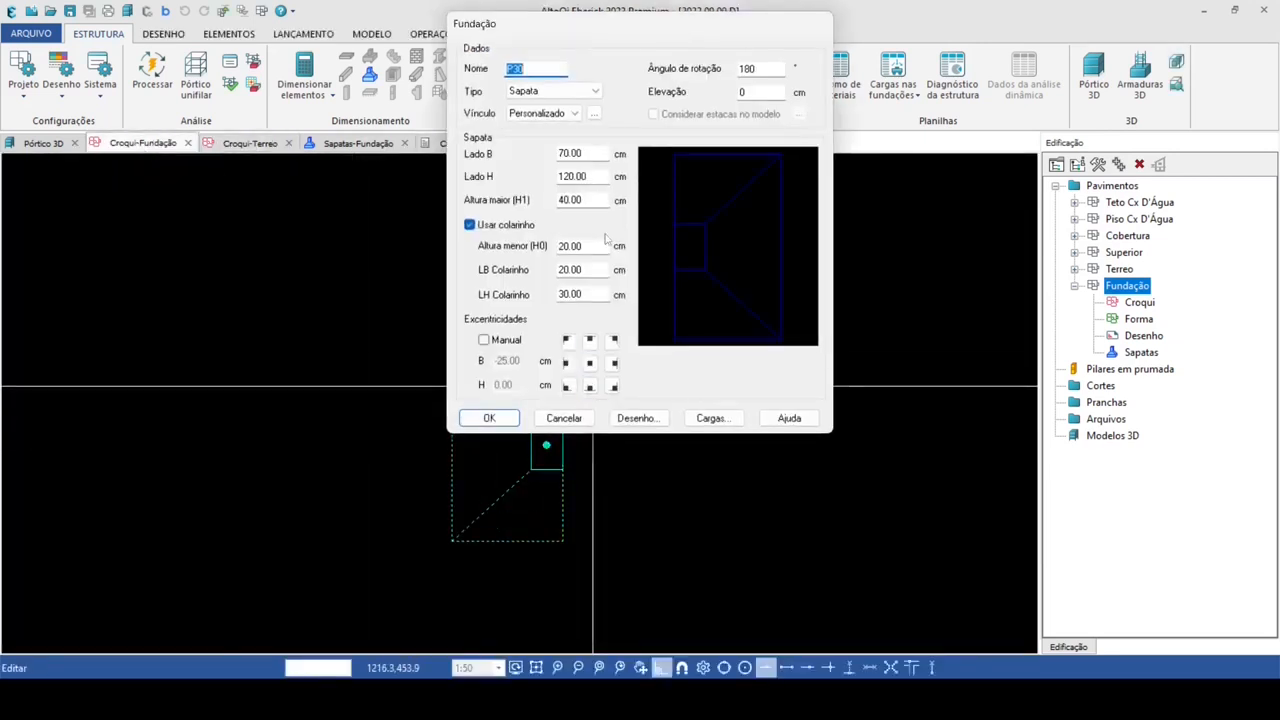
{"action": "left_click_drag", "start_coordinate": [601, 153], "coordinate": [530, 150]}
{"action": "type", "text": "60"}
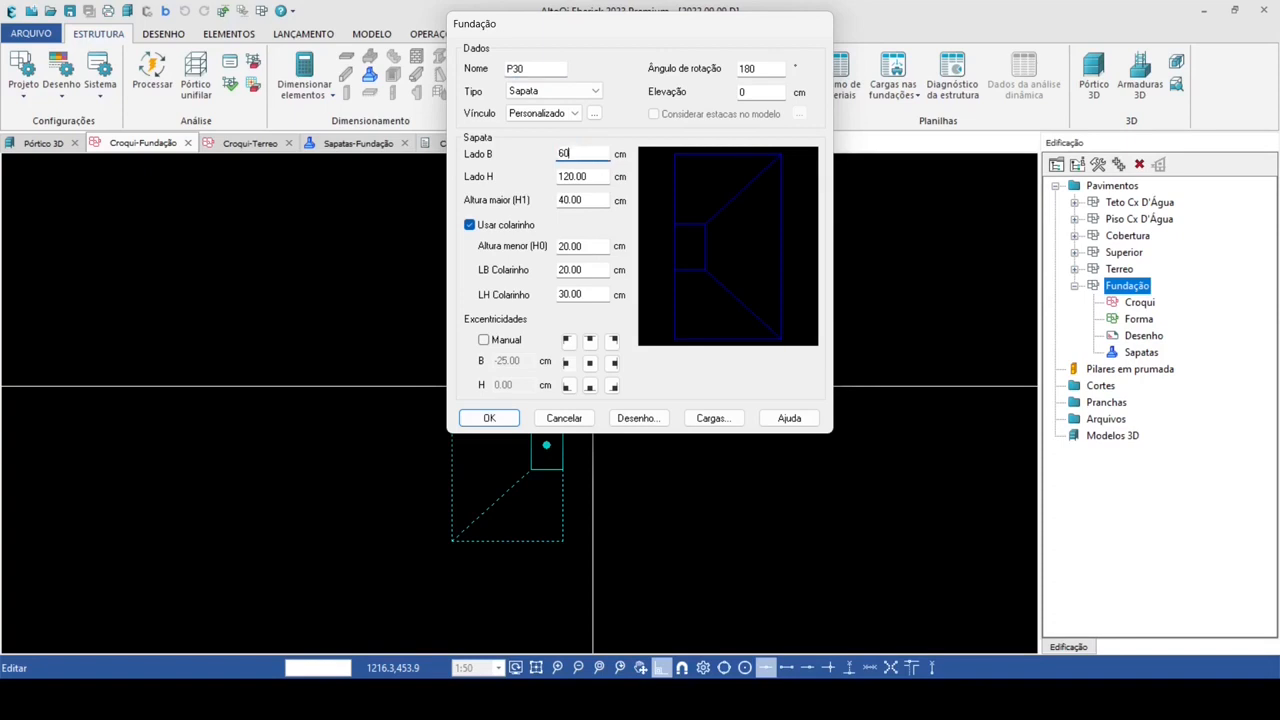
{"action": "left_click", "coordinate": [489, 418]}
Set side B of foundation P22 to 60 cm in the Fundação sketch.
{"action": "scroll", "coordinate": [530, 486], "scroll_direction": "down", "scroll_amount": 3}
{"action": "scroll", "coordinate": [528, 270], "scroll_direction": "up", "scroll_amount": 2}
{"action": "scroll", "coordinate": [528, 275], "scroll_direction": "up", "scroll_amount": 1}
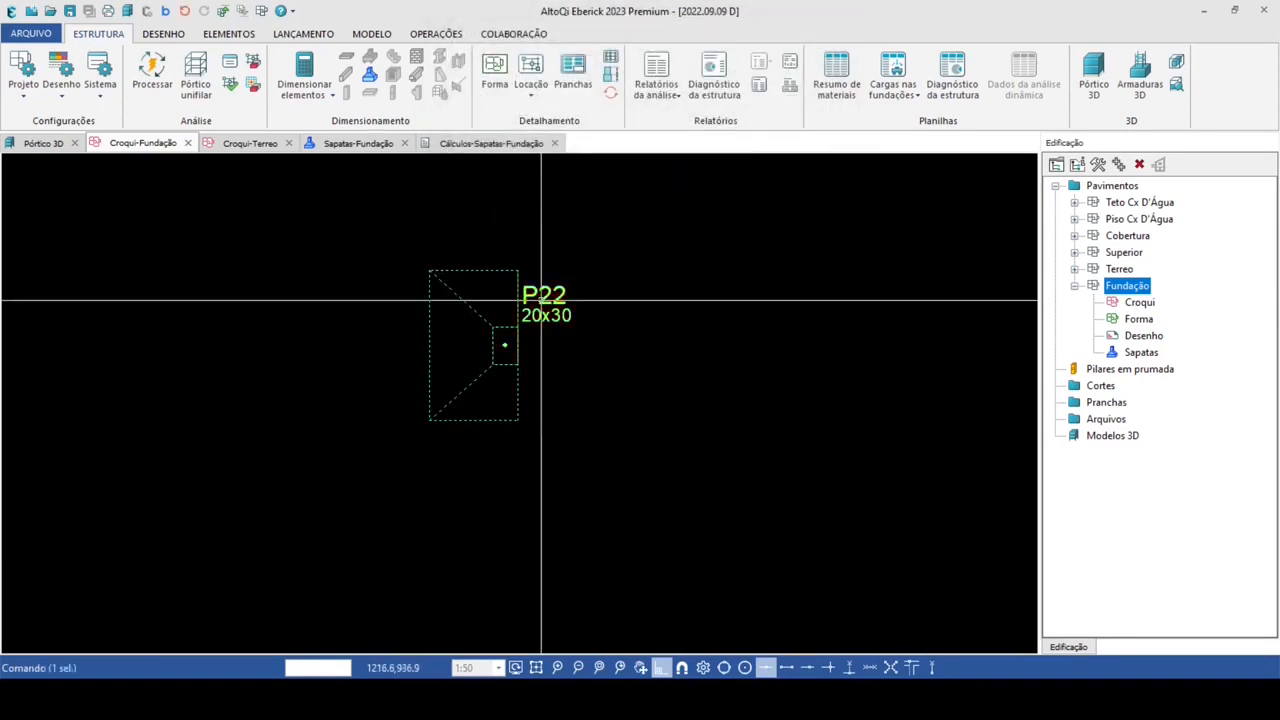
{"action": "double_click", "coordinate": [538, 300]}
{"action": "left_click_drag", "start_coordinate": [580, 153], "coordinate": [503, 156]}
{"action": "type", "text": "60"}
{"action": "key", "text": "Return"}
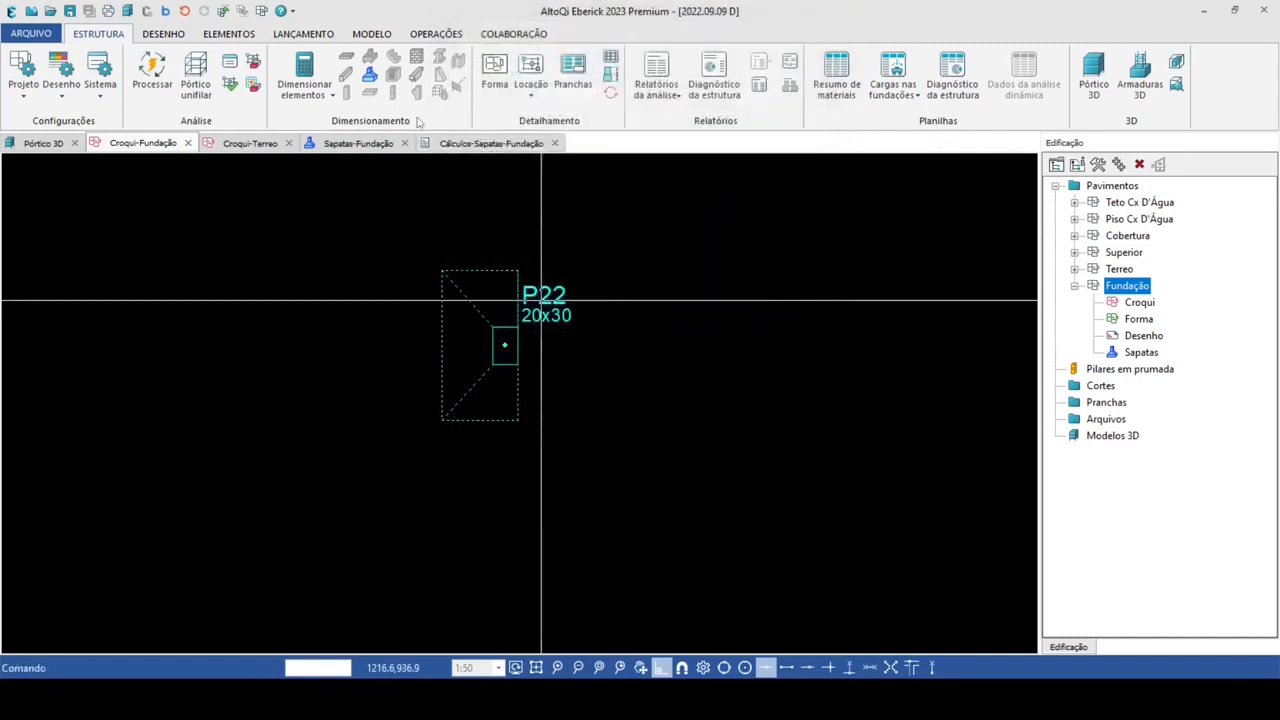
Check the design status of S22 and S30 in the Fundação footings table.
{"action": "left_click", "coordinate": [356, 143]}
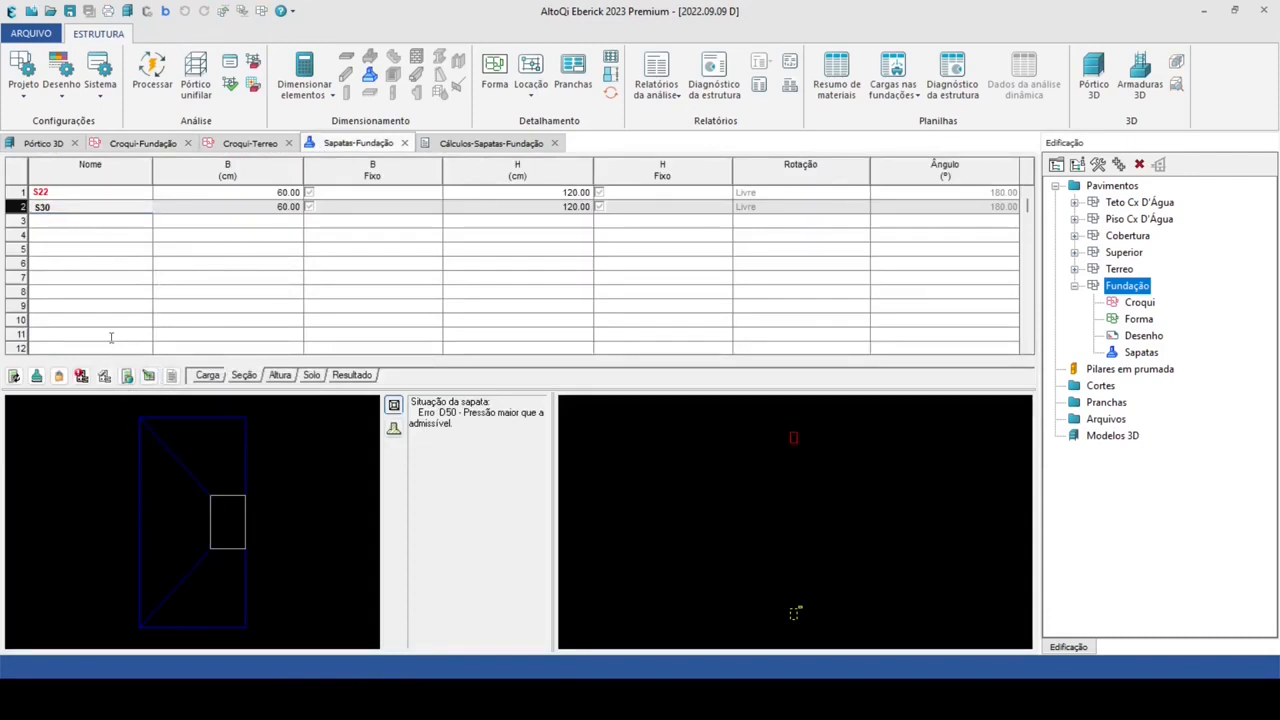
{"action": "left_click", "coordinate": [470, 143]}
{"action": "left_click", "coordinate": [250, 143]}
Set side B of foundation P22 to 65 cm in the Fundação sketch.
{"action": "left_click", "coordinate": [143, 143]}
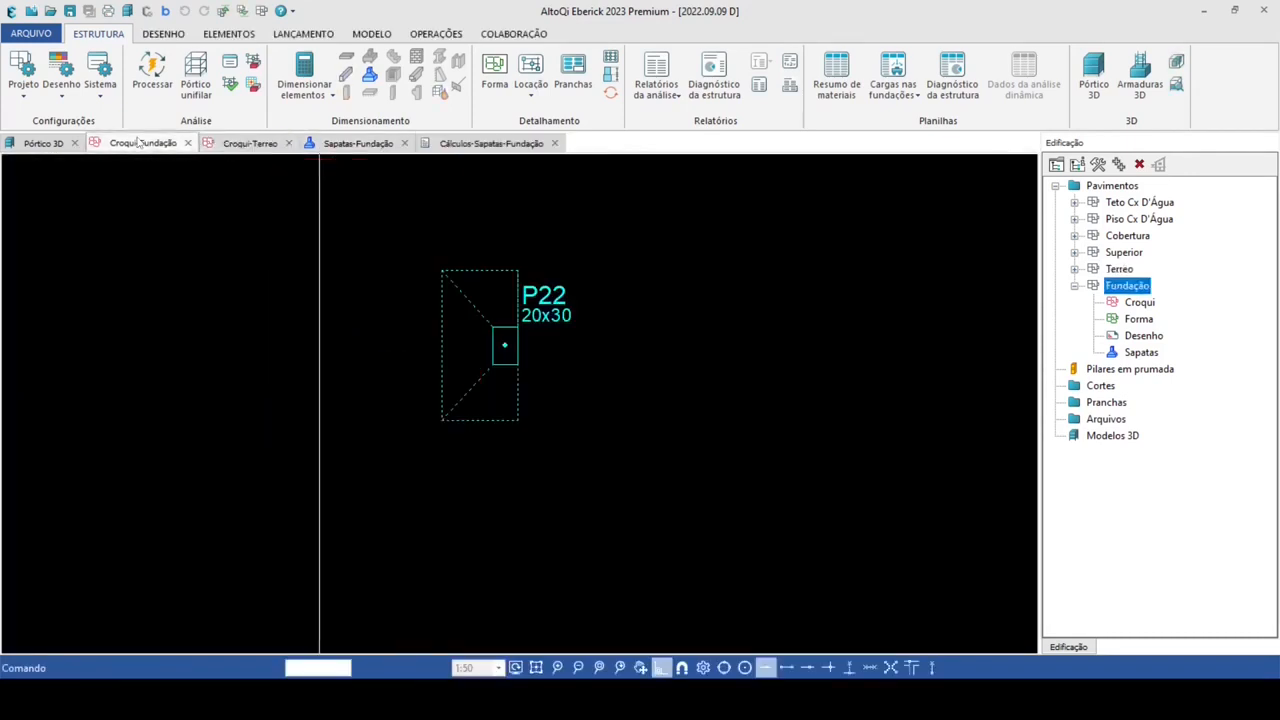
{"action": "scroll", "coordinate": [560, 290], "scroll_direction": "up", "scroll_amount": 1}
{"action": "double_click", "coordinate": [541, 294]}
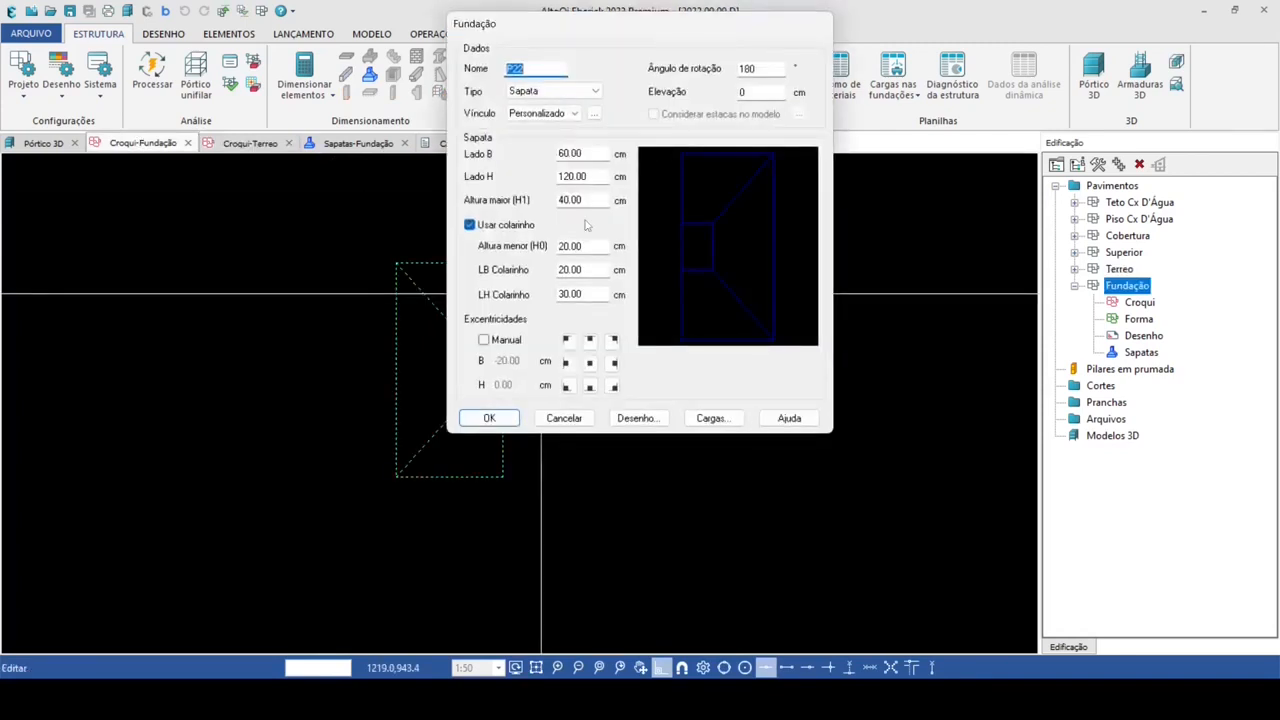
{"action": "double_click", "coordinate": [595, 152]}
{"action": "type", "text": "65"}
{"action": "key", "text": "Return"}
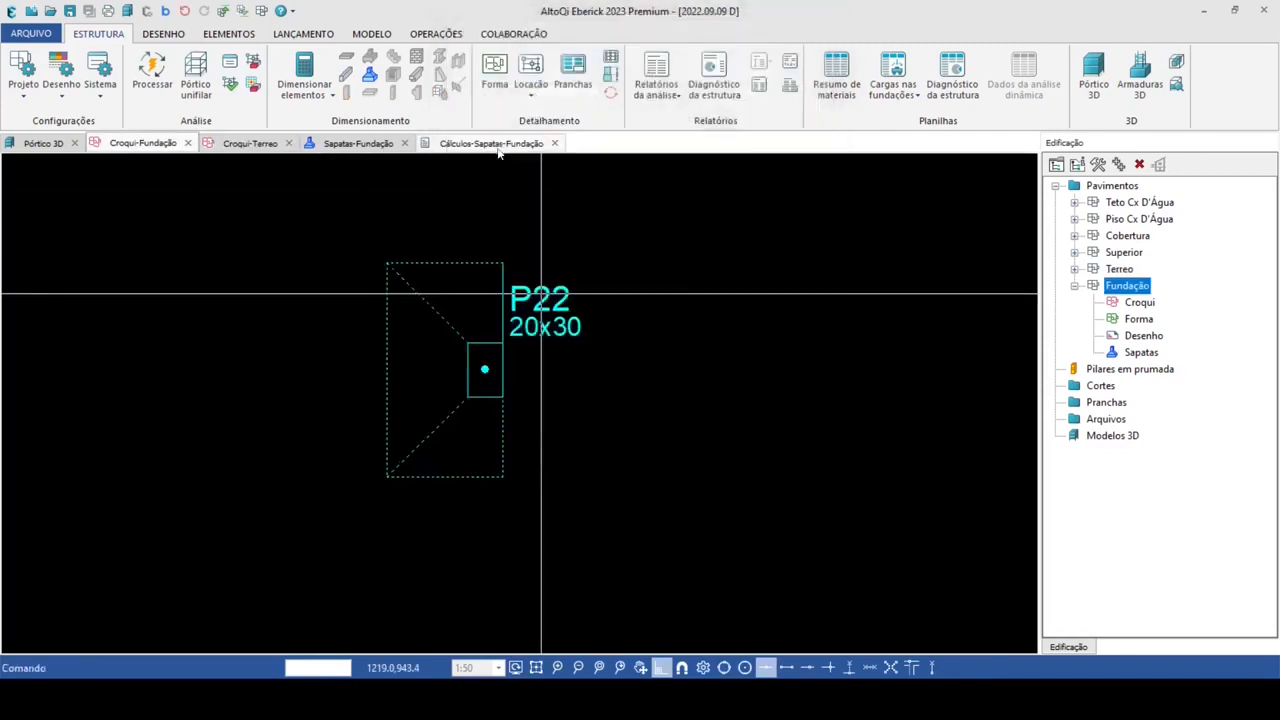
Set side B of foundation P30 to 65 cm and check both footings in the Fundação footings table.
{"action": "scroll", "coordinate": [435, 270], "scroll_direction": "down", "scroll_amount": 3}
{"action": "scroll", "coordinate": [469, 471], "scroll_direction": "up", "scroll_amount": 2}
{"action": "double_click", "coordinate": [467, 396]}
{"action": "double_click", "coordinate": [586, 154]}
{"action": "type", "text": "65"}
{"action": "key", "text": "Return"}
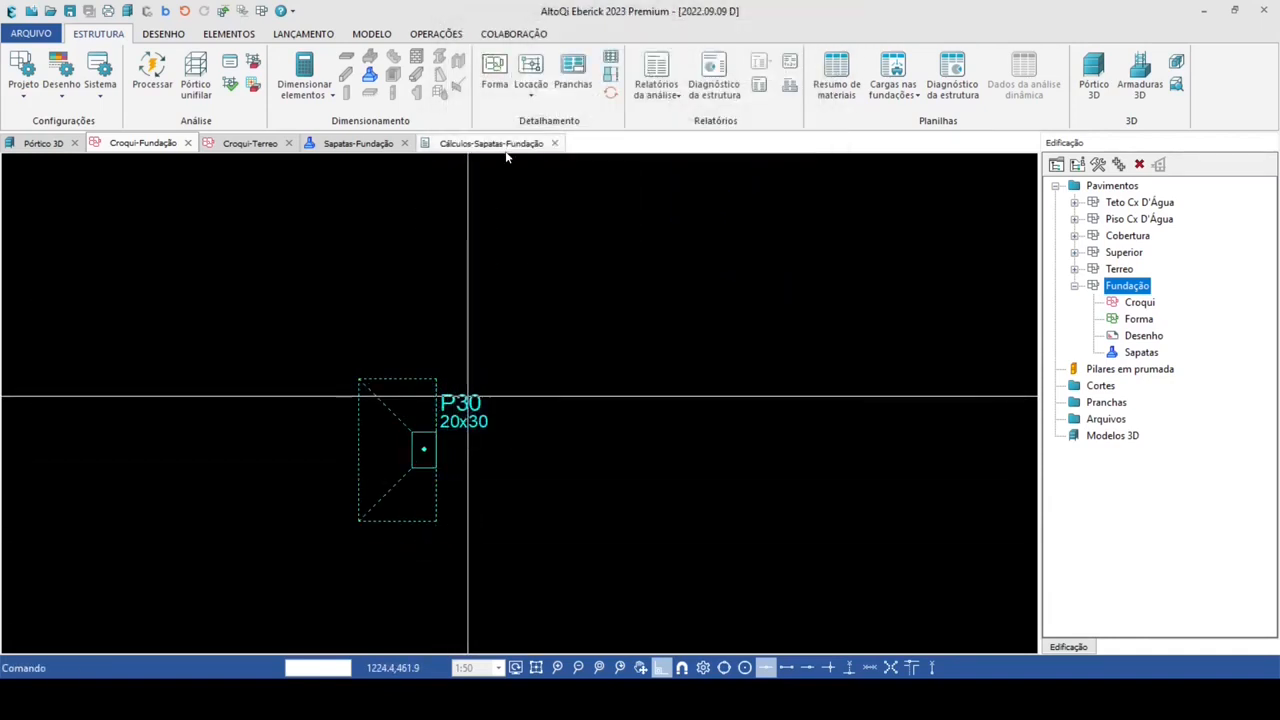
{"action": "left_click", "coordinate": [357, 143]}
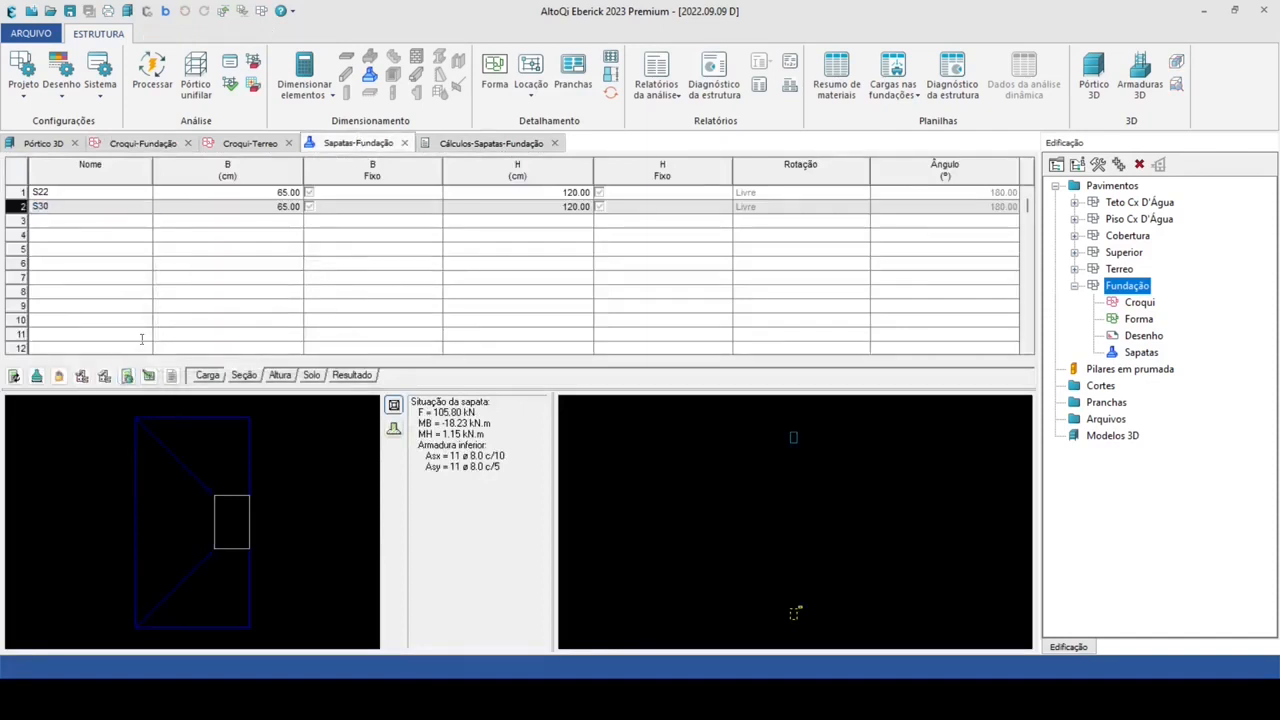
{"action": "left_click", "coordinate": [50, 146]}
Review the custom support restraints of foundation P30, including the Rotação Y stiffness.
{"action": "left_click", "coordinate": [141, 143]}
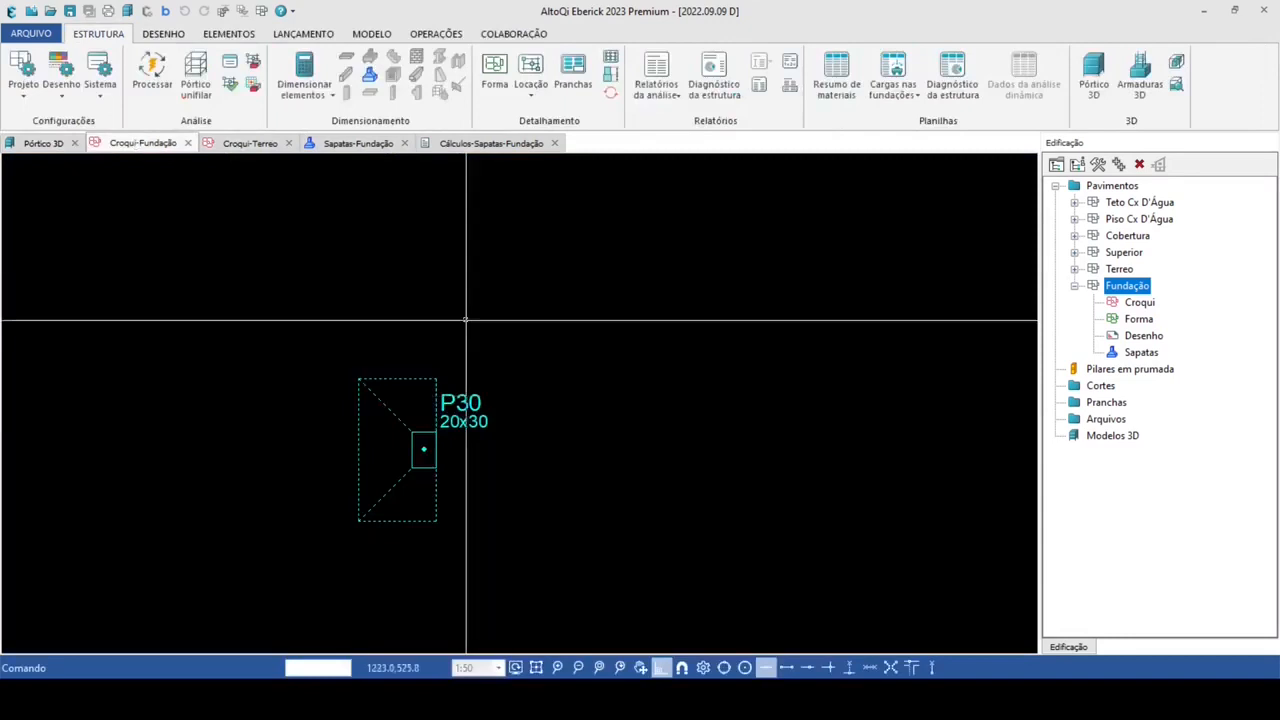
{"action": "scroll", "coordinate": [475, 481], "scroll_direction": "down", "scroll_amount": 2}
{"action": "double_click", "coordinate": [463, 455]}
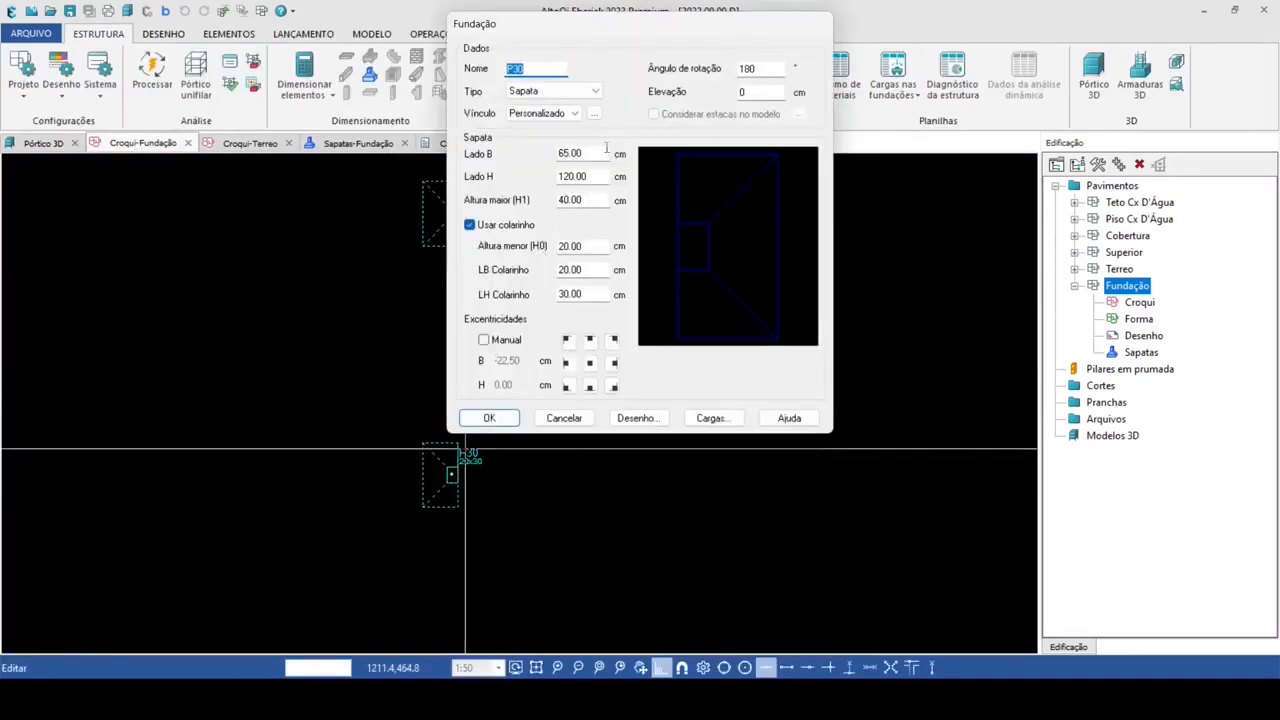
{"action": "left_click", "coordinate": [594, 114]}
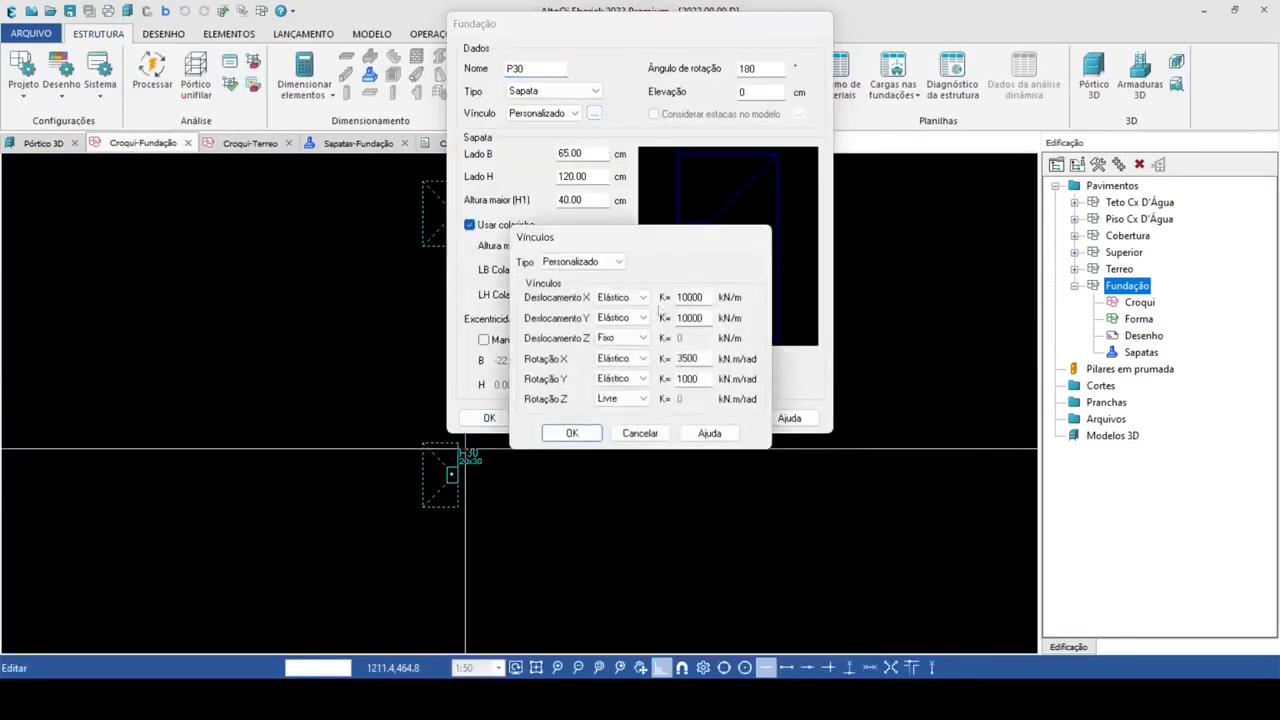
{"action": "double_click", "coordinate": [702, 380]}
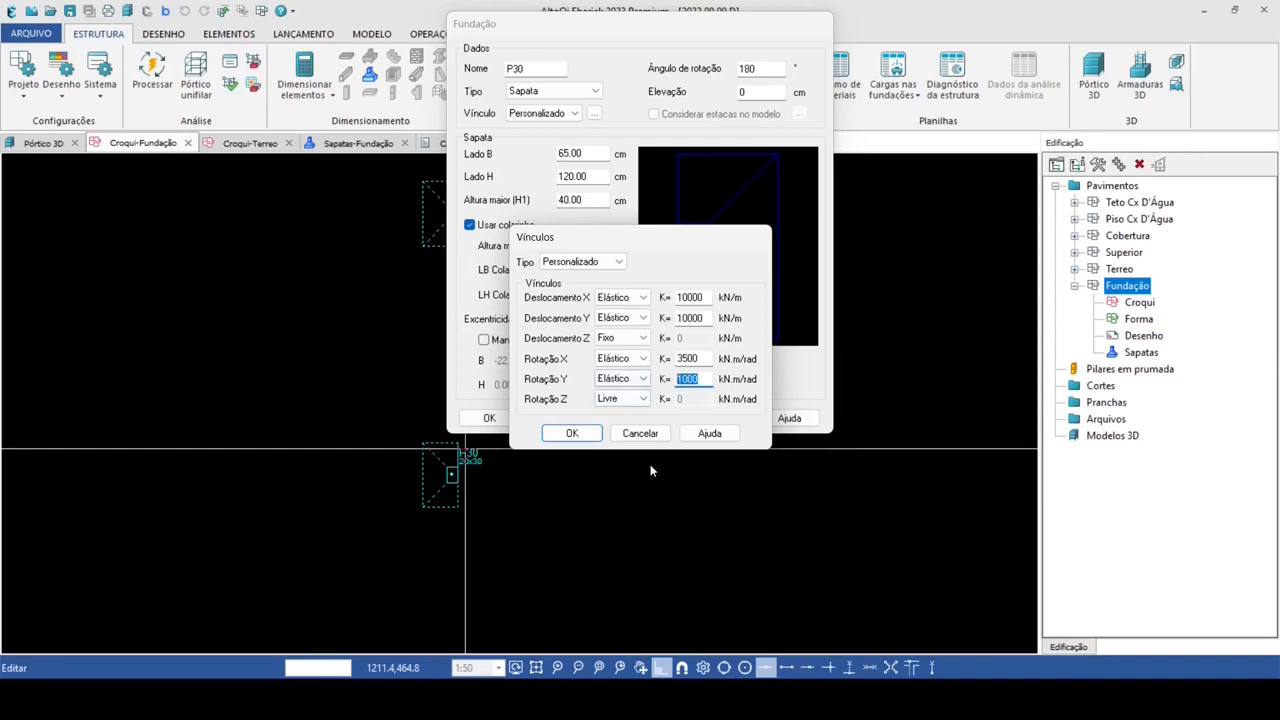
{"action": "left_click", "coordinate": [572, 433]}
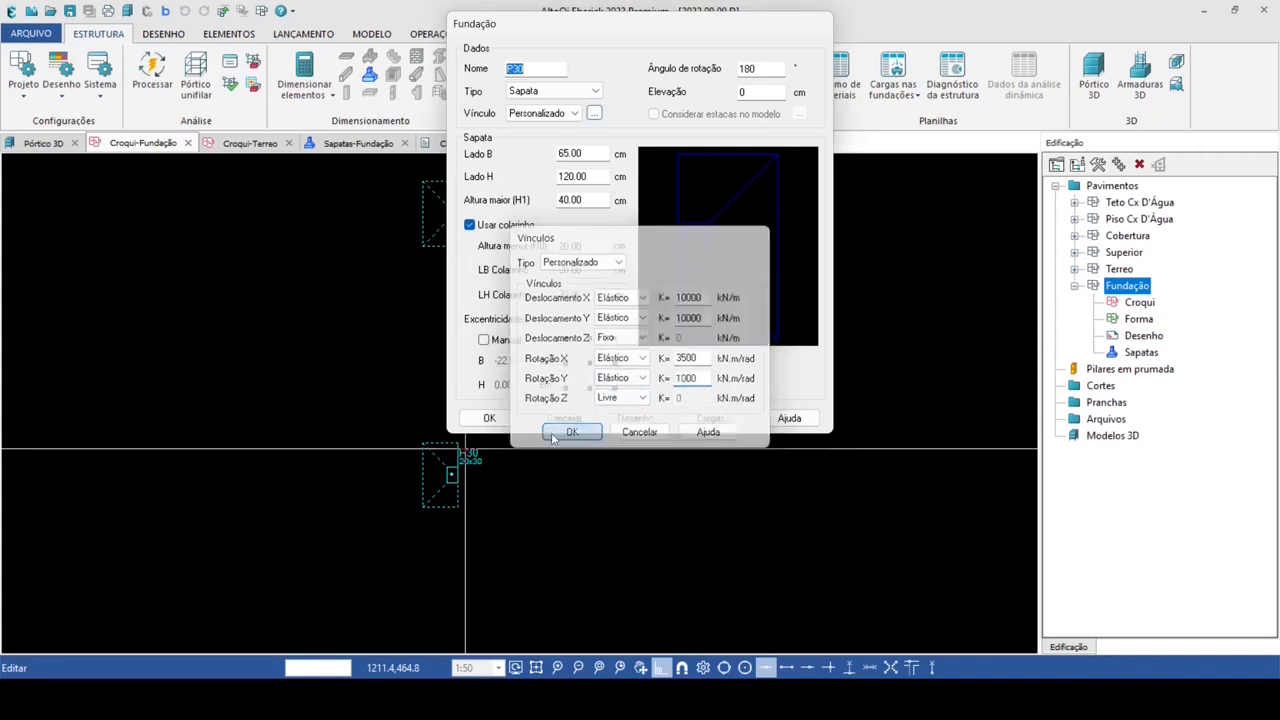
{"action": "left_click", "coordinate": [489, 418]}
Process the structure again with only the linear static analysis.
{"action": "left_click", "coordinate": [152, 68]}
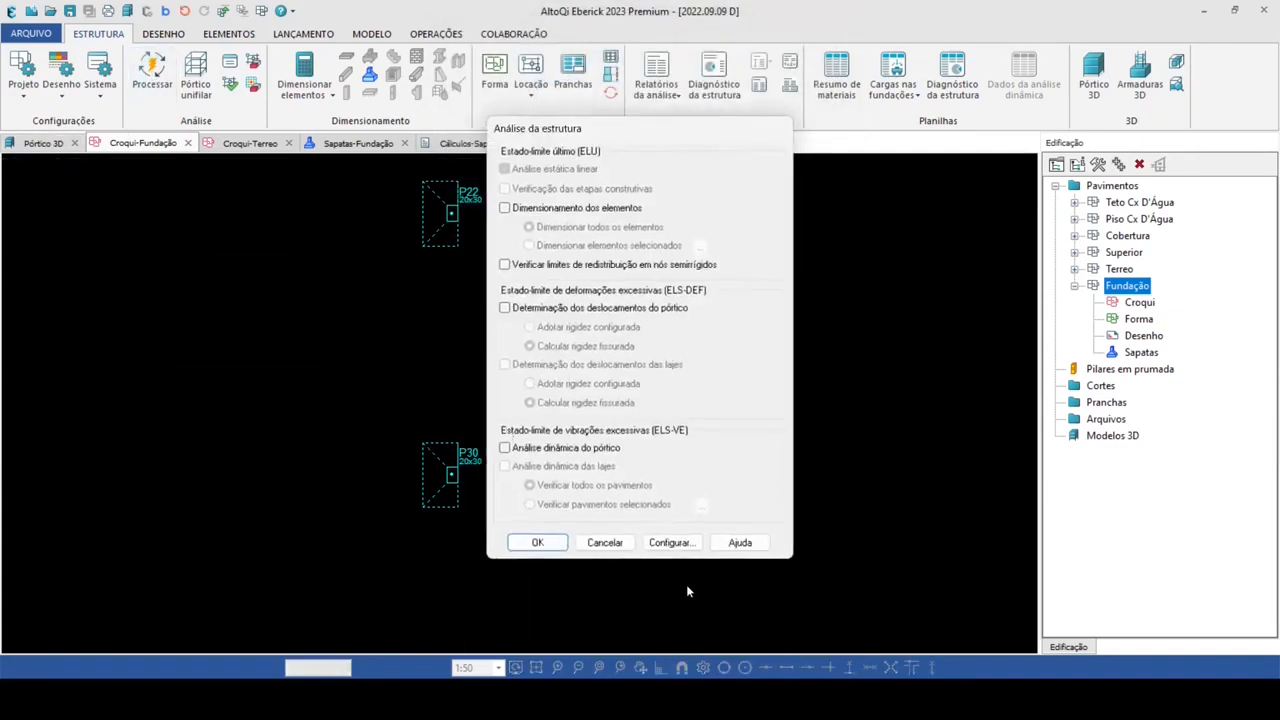
{"action": "left_click", "coordinate": [555, 543]}
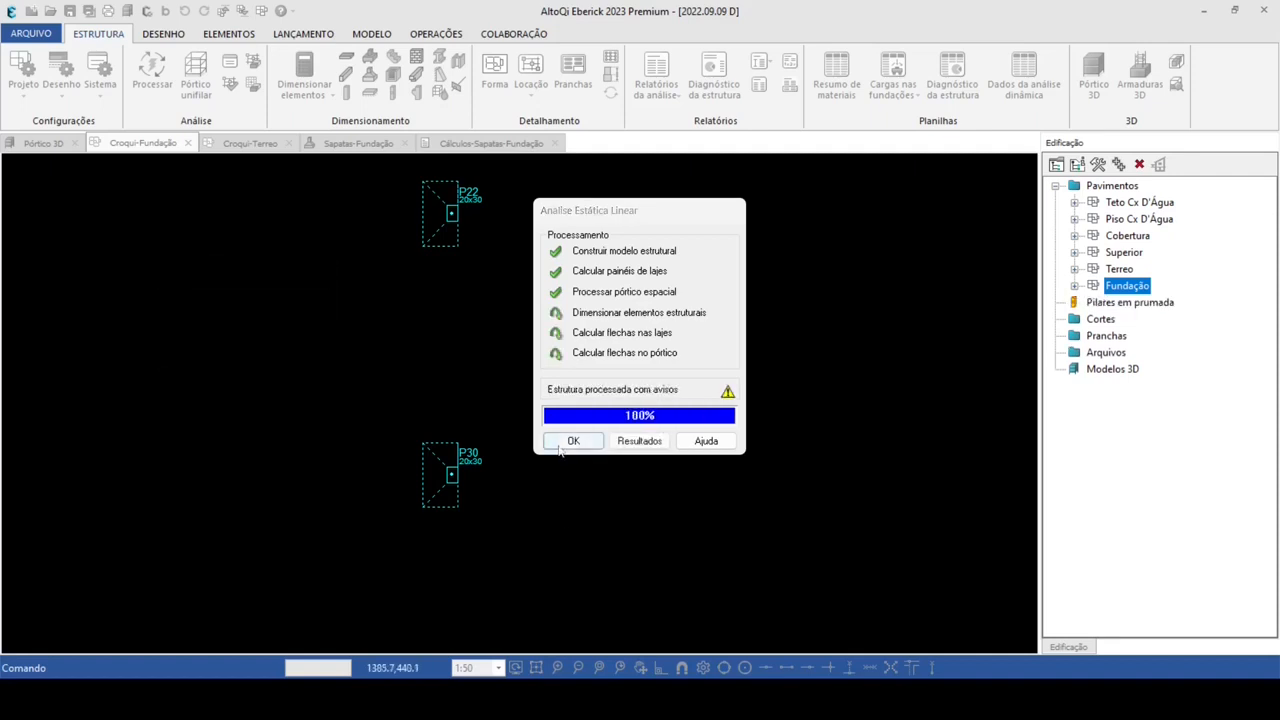
{"action": "left_click", "coordinate": [568, 440]}
Generate a new calculation report for the reprocessed footings S22 and S30 and examine their soil pressures.
{"action": "left_click", "coordinate": [352, 143]}
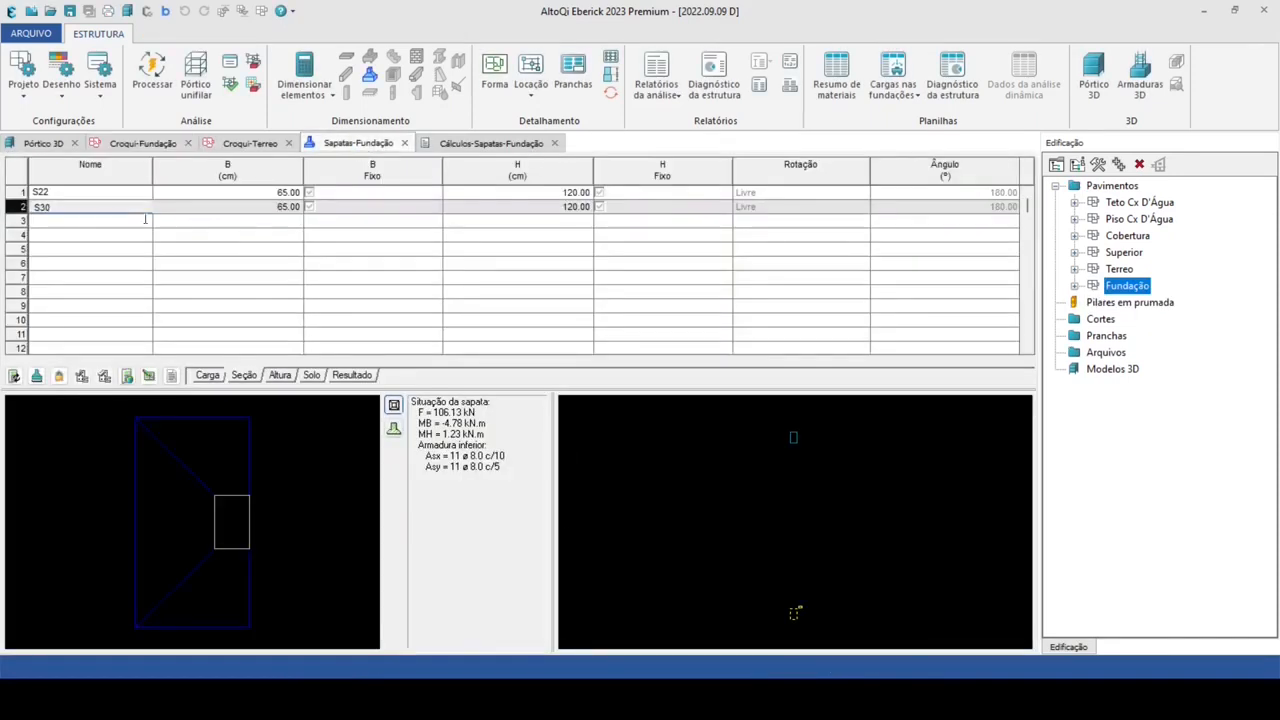
{"action": "left_click", "coordinate": [171, 375]}
{"action": "left_click", "coordinate": [215, 414]}
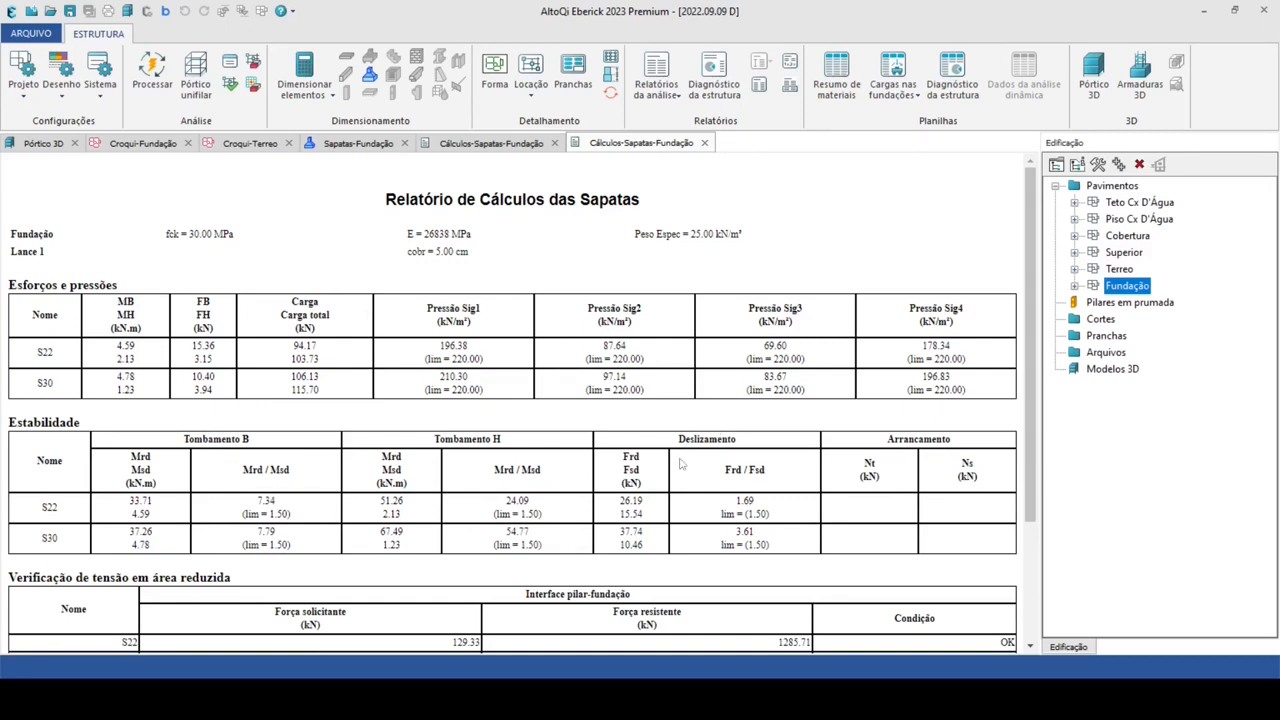
Open Calculator and compute the larger footing's area, first as 75 × 140 and again in metres as 0,75 × 1,4.
{"action": "key", "text": "XF86Calculator"}
{"action": "type", "text": "75"}
{"action": "key", "text": "KP_Multiply"}
{"action": "type", "text": "140"}
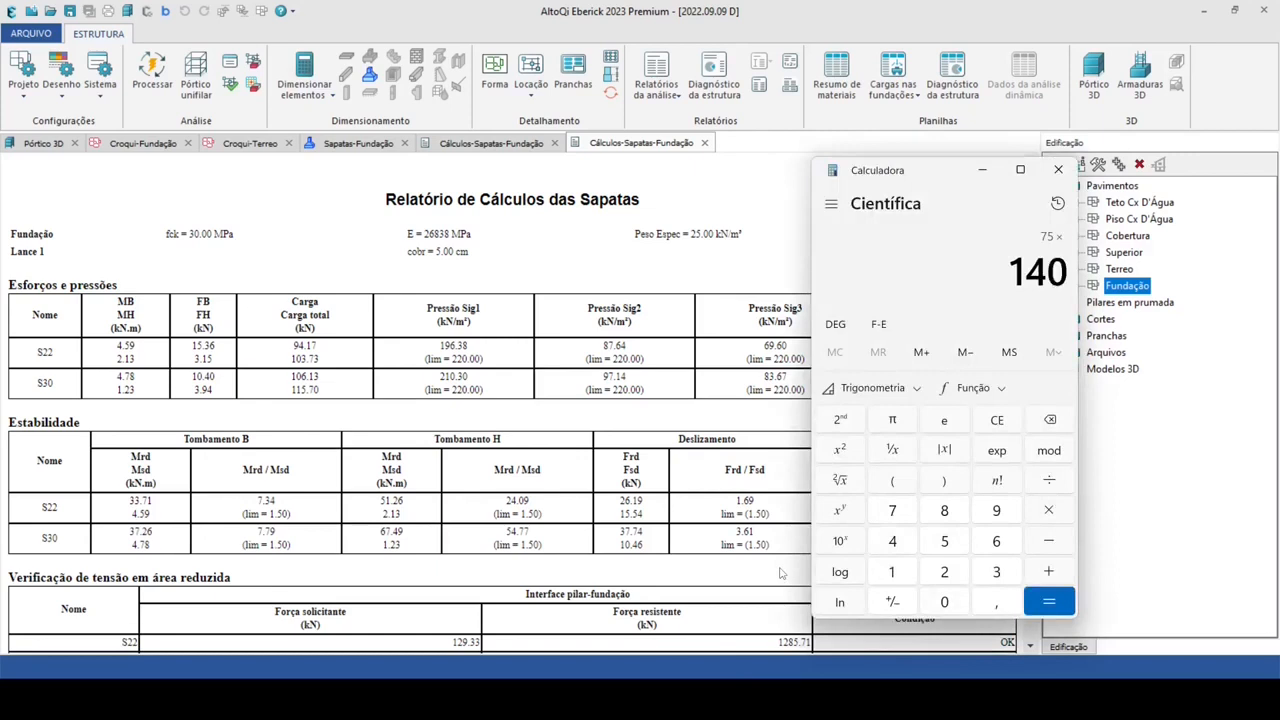
{"action": "key", "text": "Return"}
{"action": "type", "text": "0,75"}
{"action": "key", "text": "KP_Multiply"}
{"action": "type", "text": "1,4"}
{"action": "key", "text": "Return"}
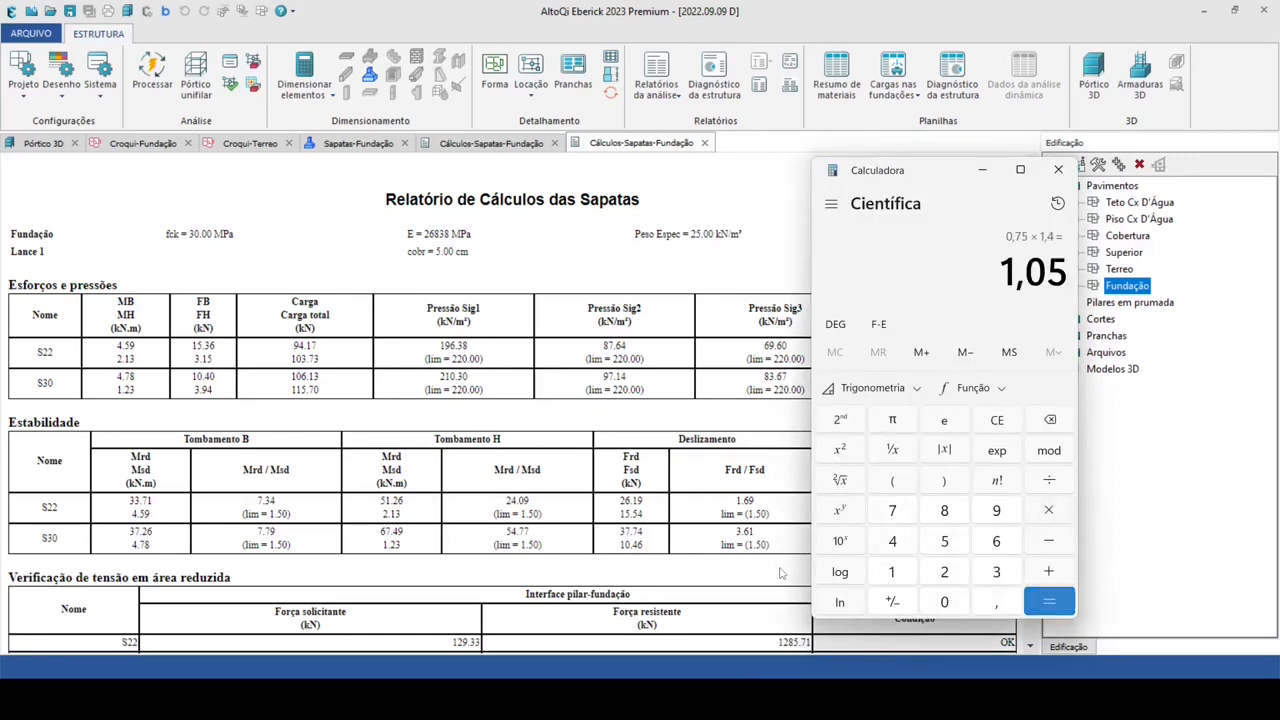
Clear the calculator and compute the reduced footing's area as 0,65 × 1,2.
{"action": "key", "text": "Escape"}
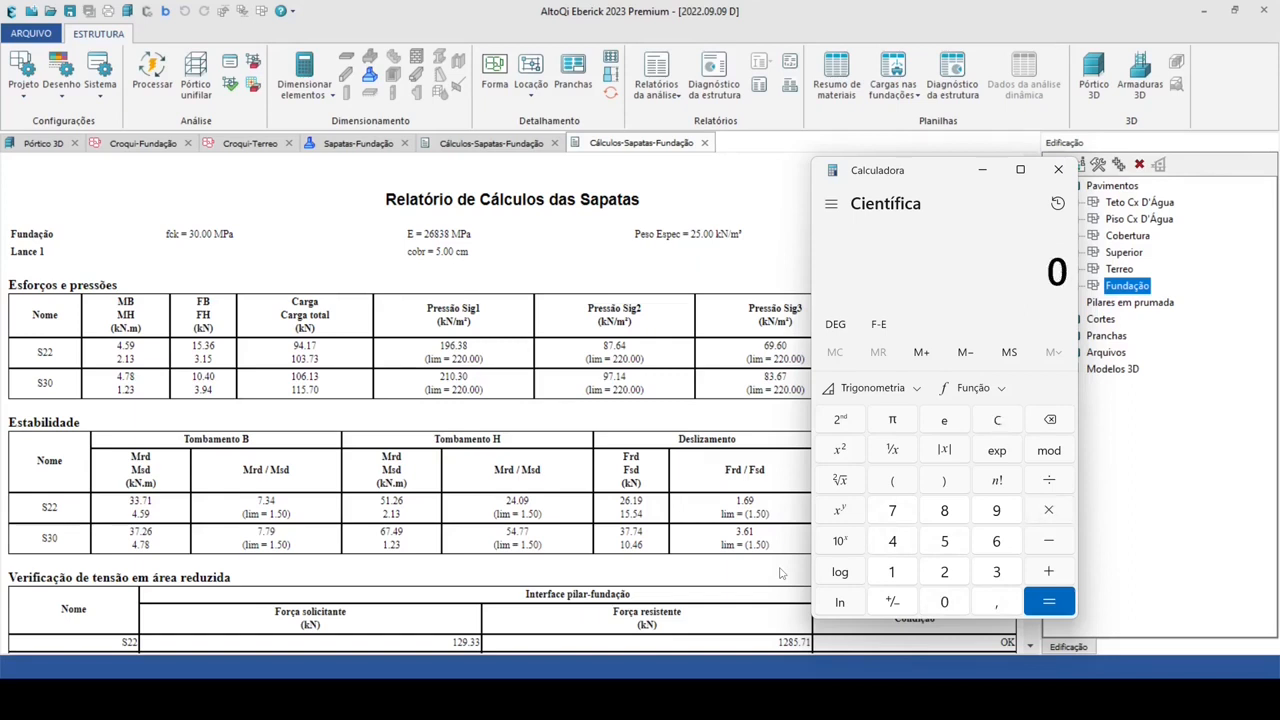
{"action": "type", "text": "0,65"}
{"action": "key", "text": "KP_Multiply"}
{"action": "type", "text": "1,2"}
{"action": "key", "text": "Return"}
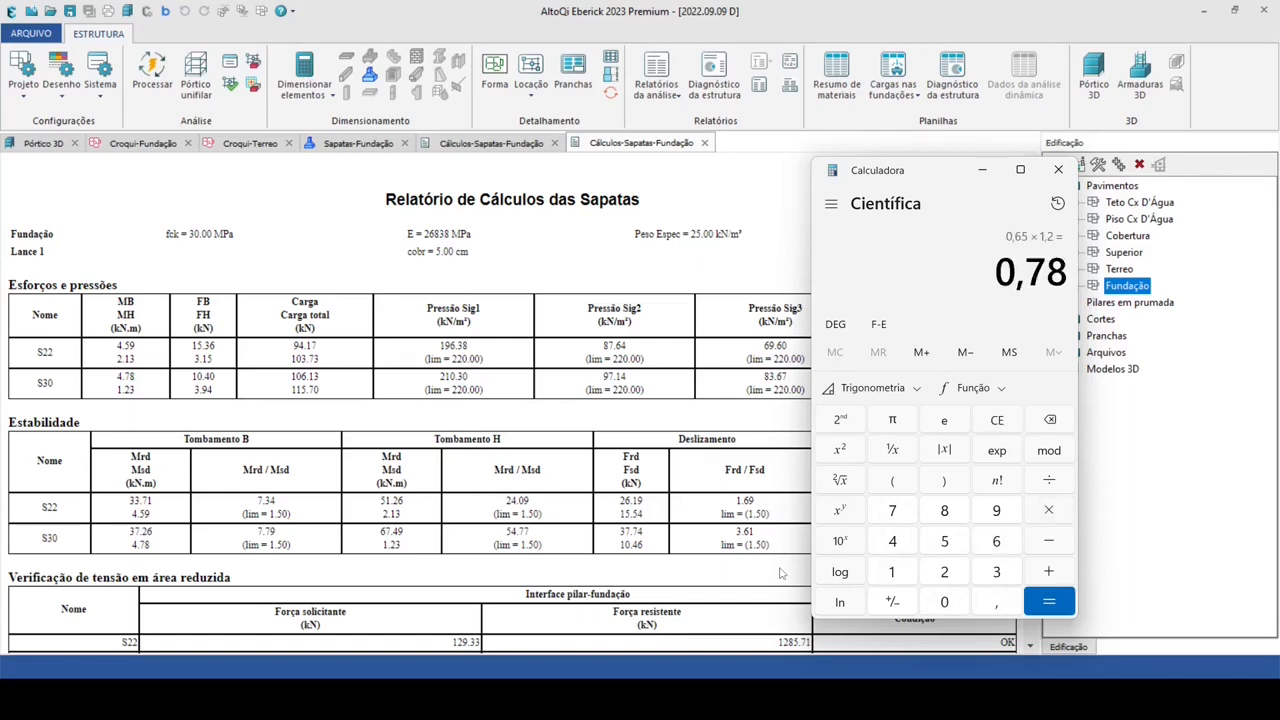
Calculate the ratio of the reduced footing area to the larger one as 0,78 ÷ 1,05.
{"action": "key", "text": "Escape"}
{"action": "type", "text": "0,78"}
{"action": "key", "text": "KP_Divide"}
{"action": "type", "text": "1,05"}
{"action": "key", "text": "Return"}
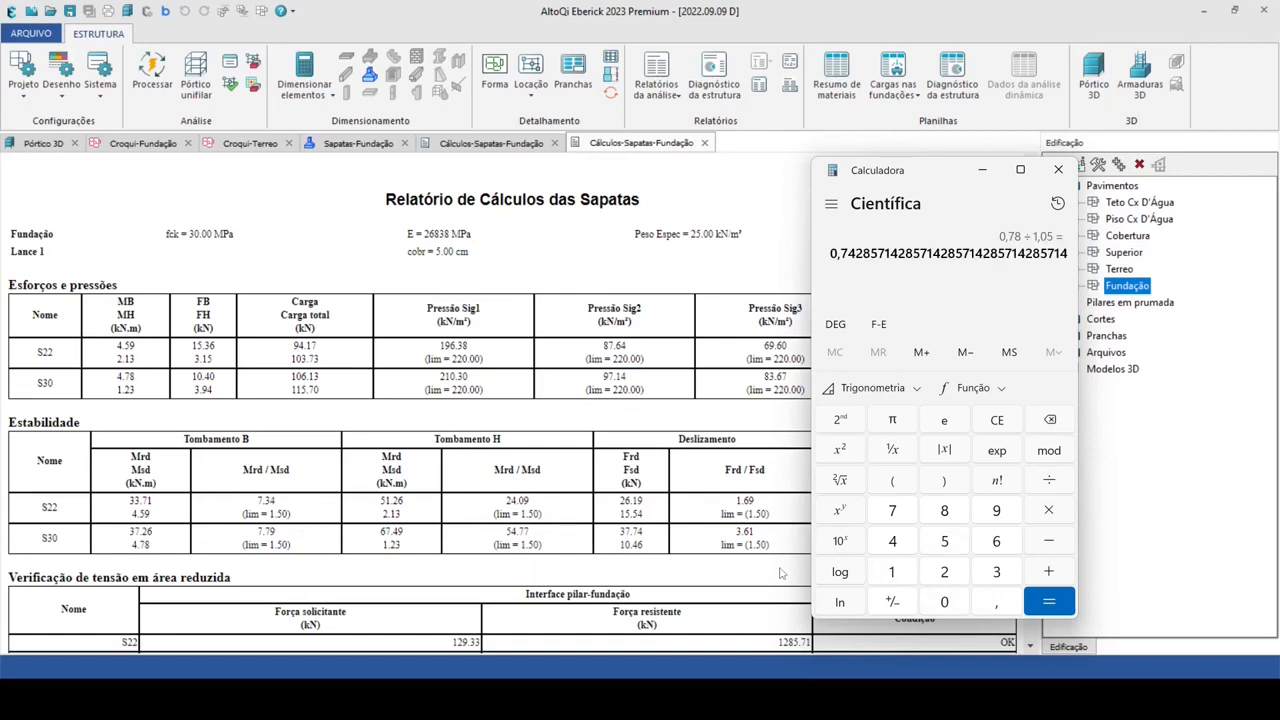
{"action": "key", "text": "ctrl+y"}
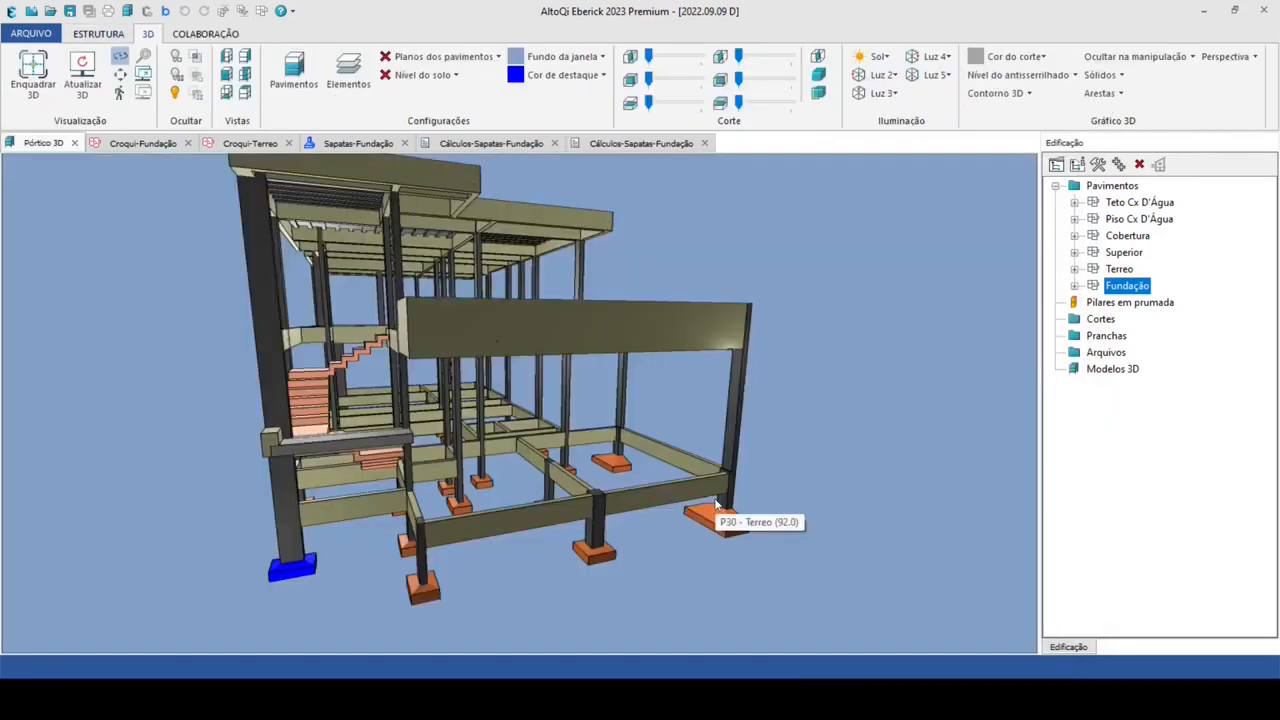
Capture the corner boundary footing and its column from the 3D frame with Snipping Tool and enlarge the capture.
{"action": "left_click_drag", "start_coordinate": [752, 539], "coordinate": [654, 493]}
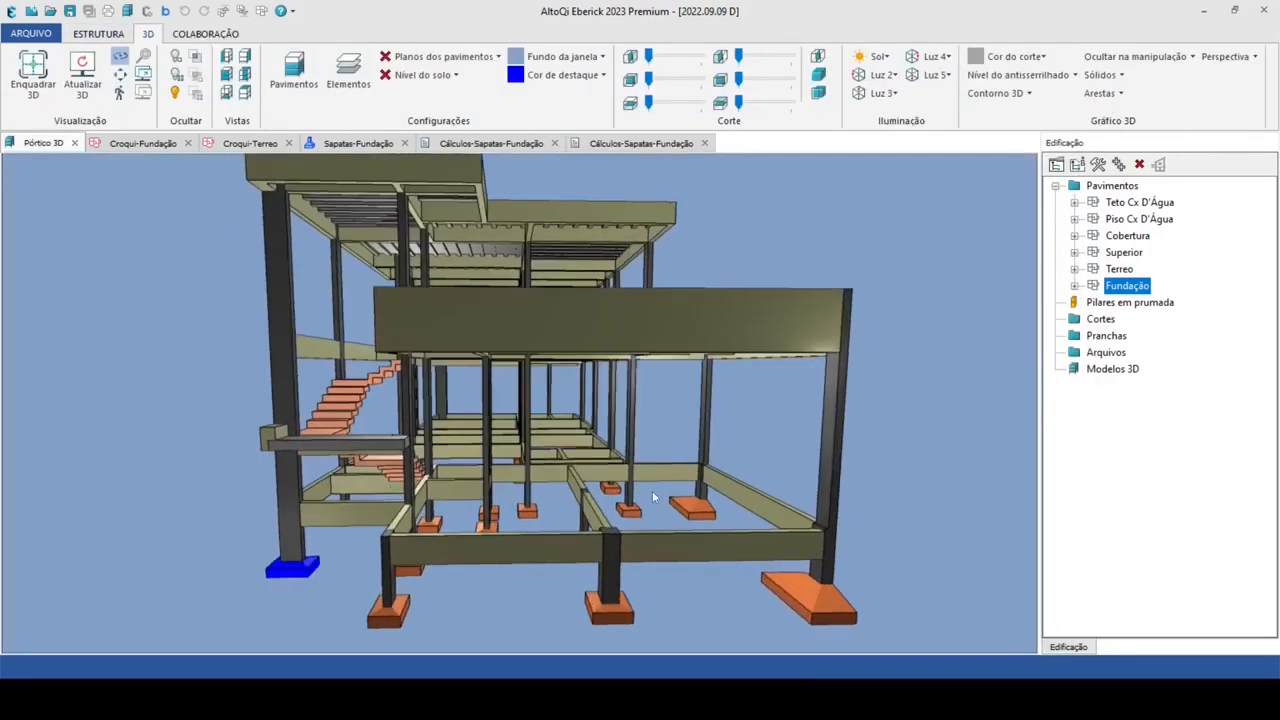
{"action": "scroll", "coordinate": [455, 441], "scroll_direction": "down", "scroll_amount": 5}
{"action": "scroll", "coordinate": [725, 538], "scroll_direction": "up", "scroll_amount": 1}
{"action": "scroll", "coordinate": [726, 541], "scroll_direction": "up", "scroll_amount": 6}
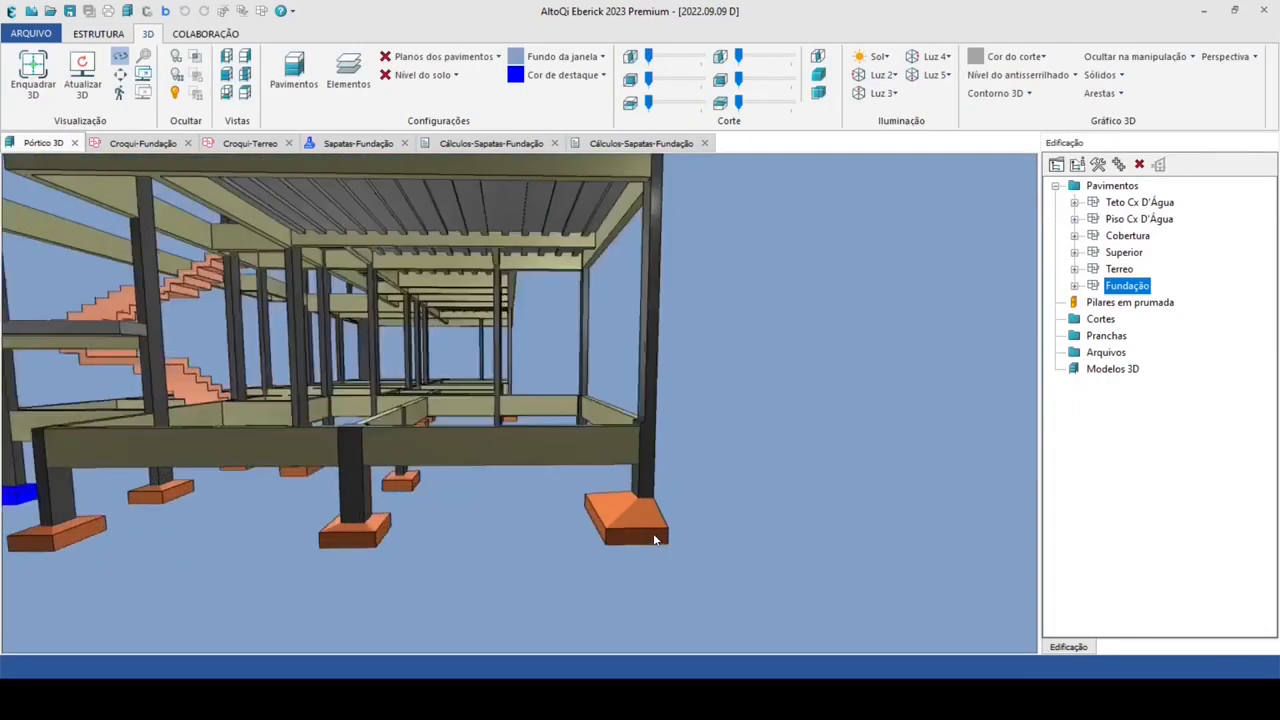
{"action": "scroll", "coordinate": [653, 512], "scroll_direction": "up", "scroll_amount": 4}
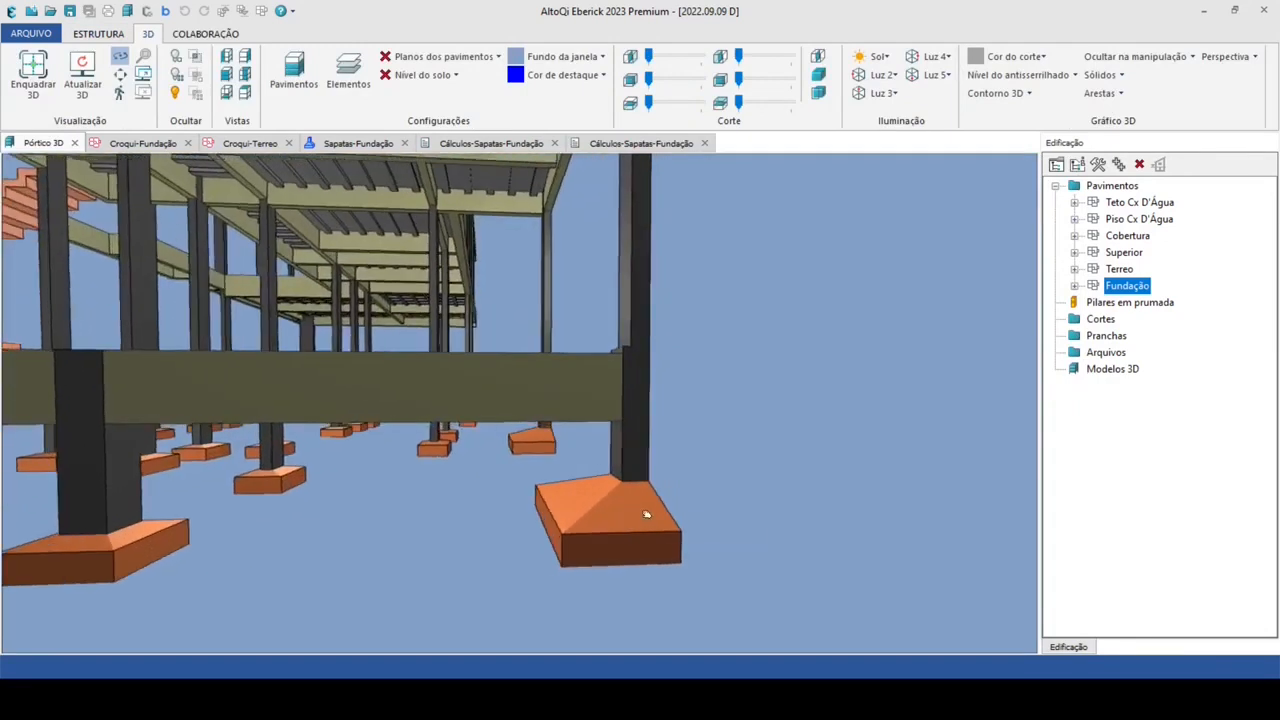
{"action": "left_click_drag", "start_coordinate": [770, 597], "coordinate": [711, 580]}
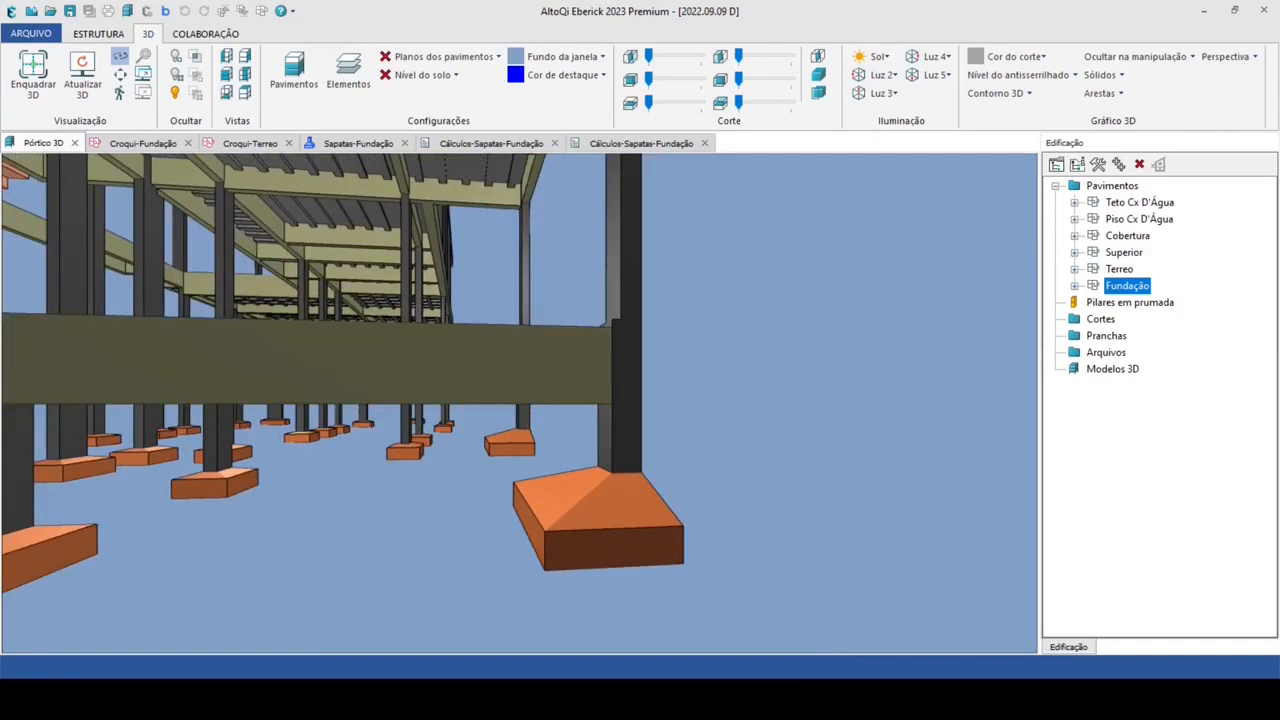
{"action": "left_click", "coordinate": [450, 55]}
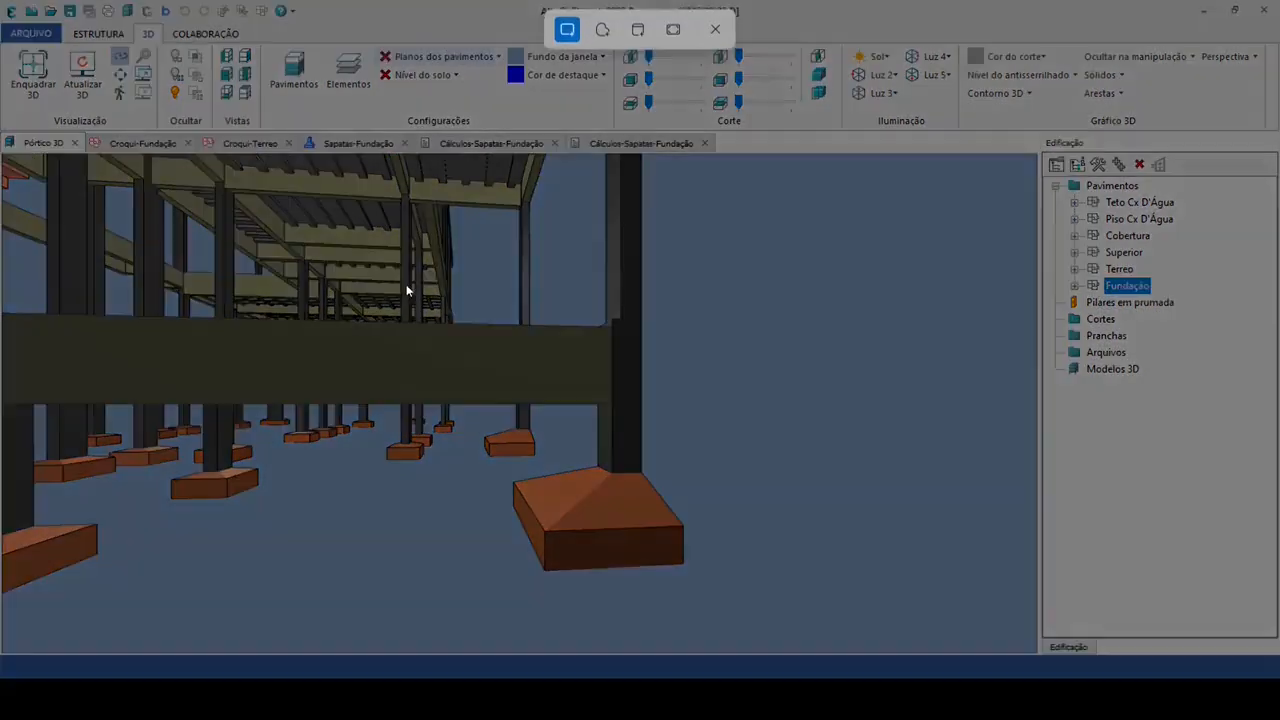
{"action": "left_click_drag", "start_coordinate": [302, 324], "coordinate": [732, 598]}
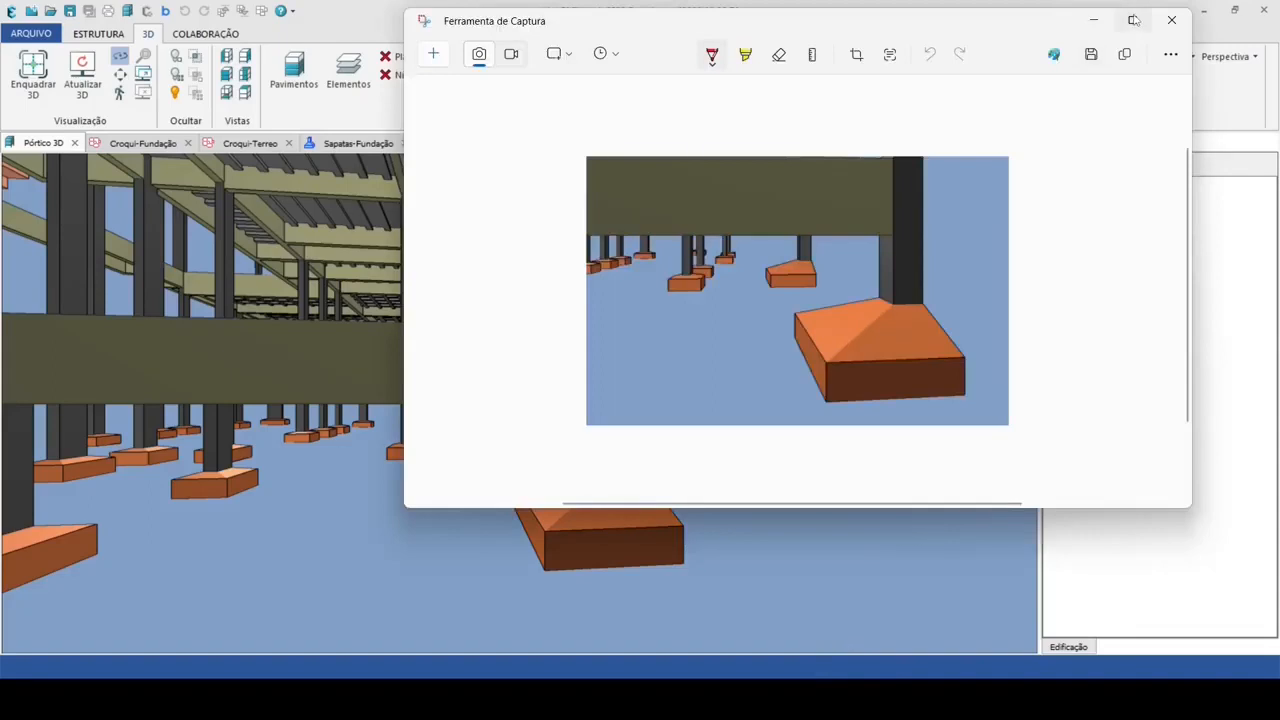
{"action": "left_click", "coordinate": [1131, 20]}
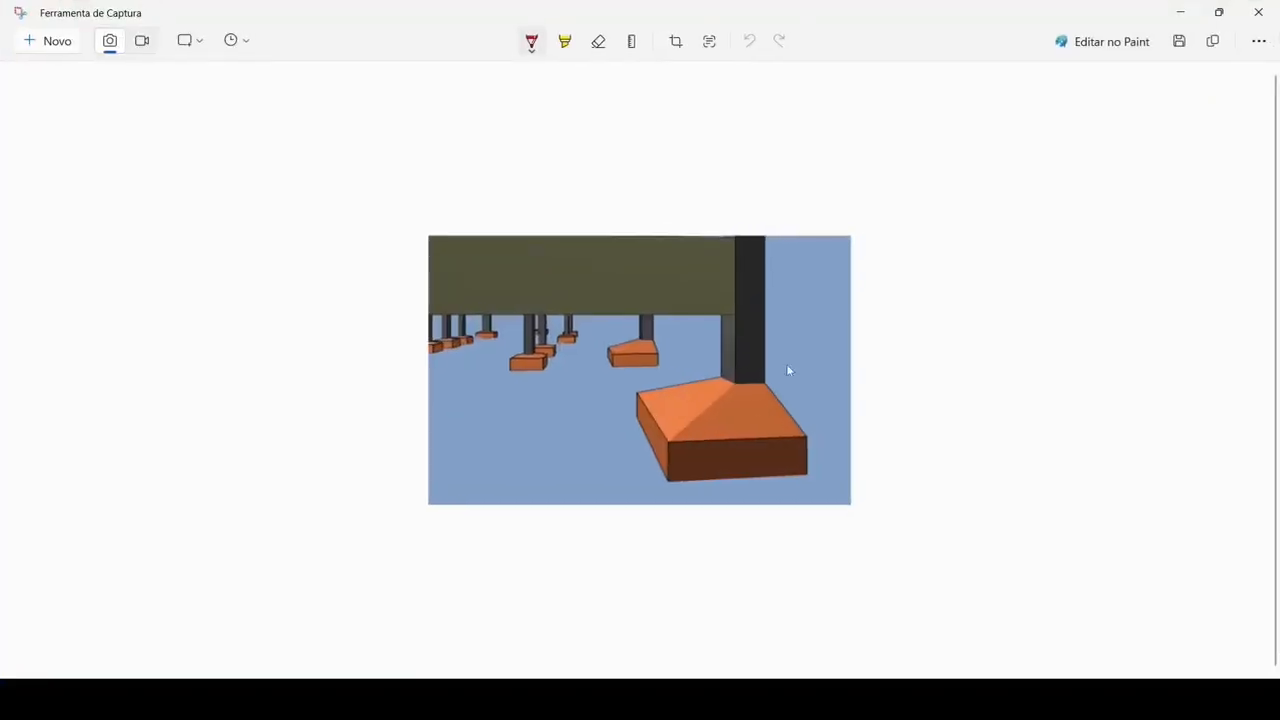
Sketch two L-shaped reinforcement bars running from the footing's base up into the column on the capture.
{"action": "mouse_move", "coordinate": [677, 466]}
{"action": "left_mouse_down"}
{"action": "mouse_move", "coordinate": [768, 466]}
{"action": "mouse_move", "coordinate": [764, 260]}
{"action": "left_mouse_up"}
{"action": "left_click_drag", "start_coordinate": [677, 459], "coordinate": [726, 456]}
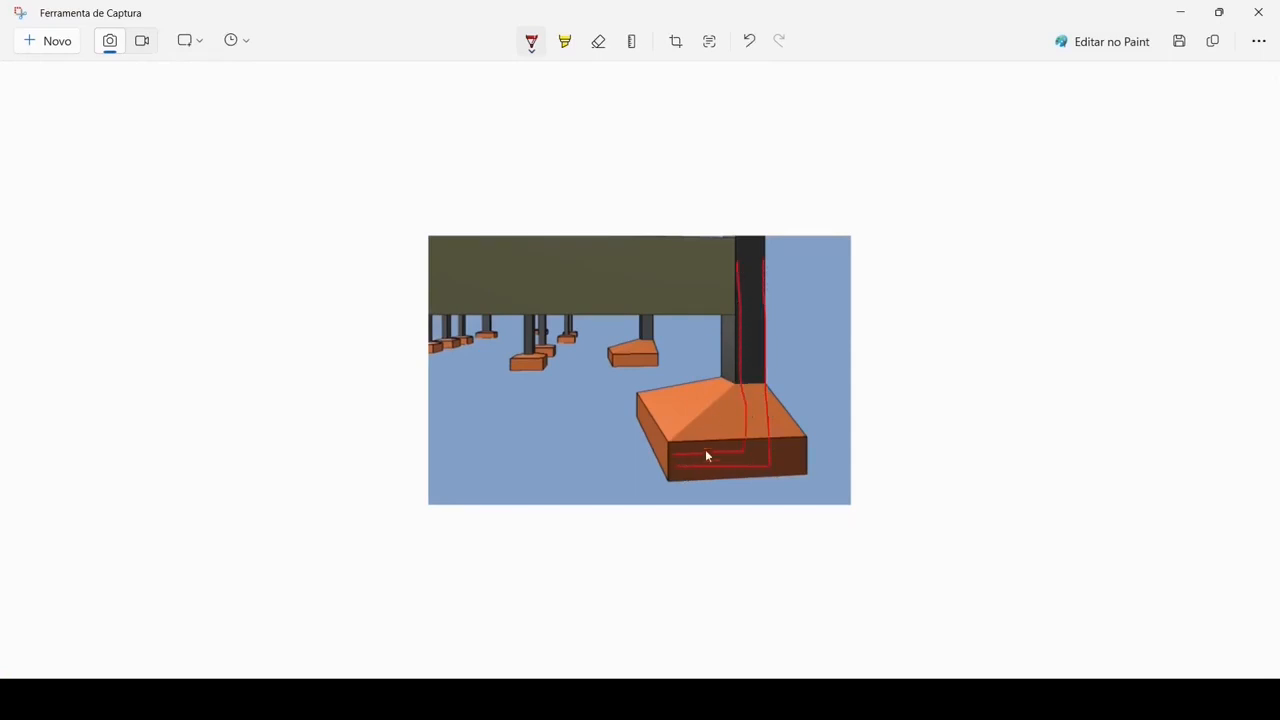
{"action": "mouse_move", "coordinate": [676, 486]}
{"action": "left_mouse_down"}
{"action": "mouse_move", "coordinate": [776, 488]}
{"action": "mouse_move", "coordinate": [767, 503]}
{"action": "left_mouse_up"}
Take a new, larger capture of the 3D frame showing the corner footing, its beam and more of the column above.
{"action": "left_click", "coordinate": [1178, 14]}
{"action": "scroll", "coordinate": [560, 503], "scroll_direction": "down", "scroll_amount": 2}
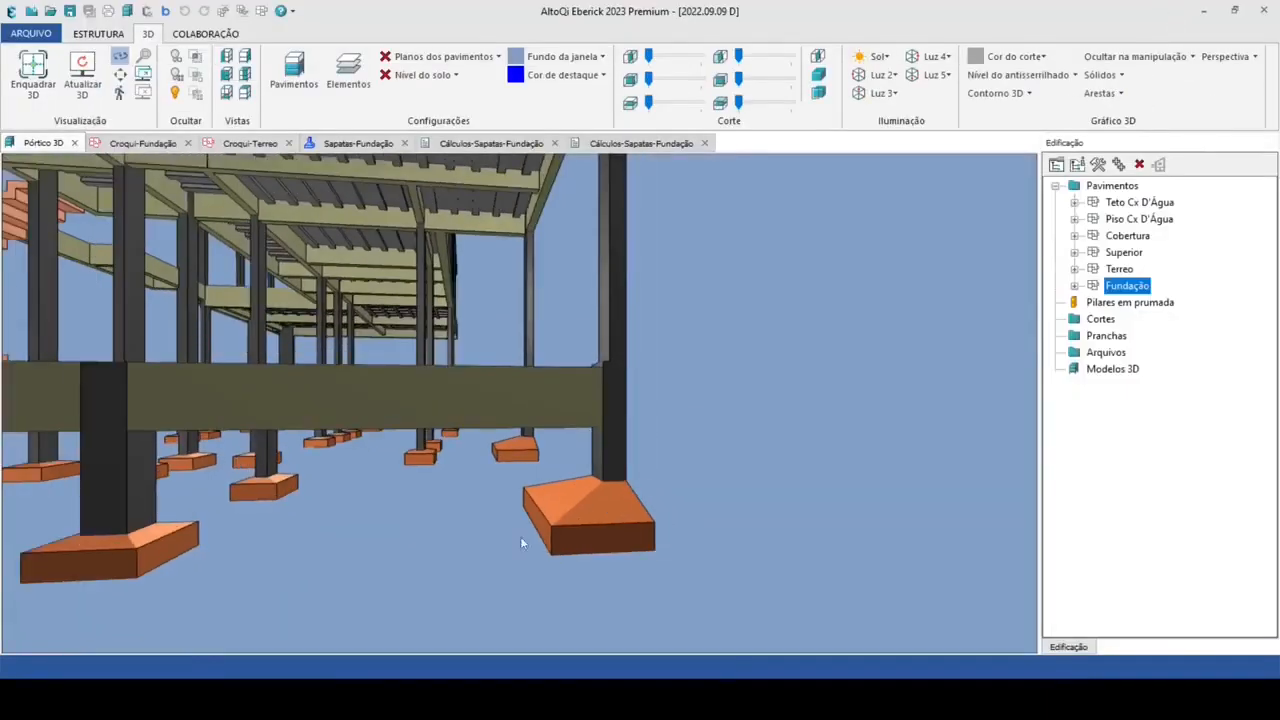
{"action": "scroll", "coordinate": [520, 537], "scroll_direction": "up", "scroll_amount": 1}
{"action": "left_click", "coordinate": [690, 699]}
{"action": "left_click", "coordinate": [51, 43]}
{"action": "left_click_drag", "start_coordinate": [183, 169], "coordinate": [800, 590]}
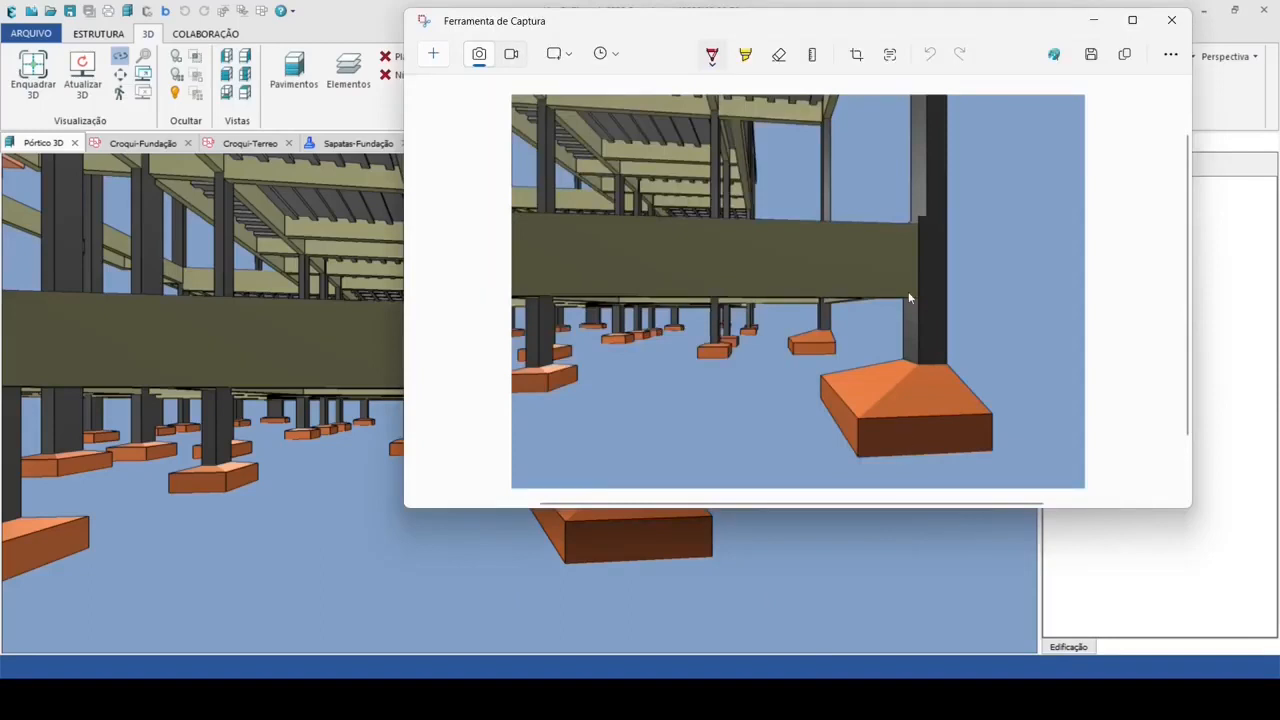
Draw two long hooked bars from the footing to above the beam and mark the splice length lb beside the upper column.
{"action": "left_click_drag", "start_coordinate": [938, 436], "coordinate": [943, 355]}
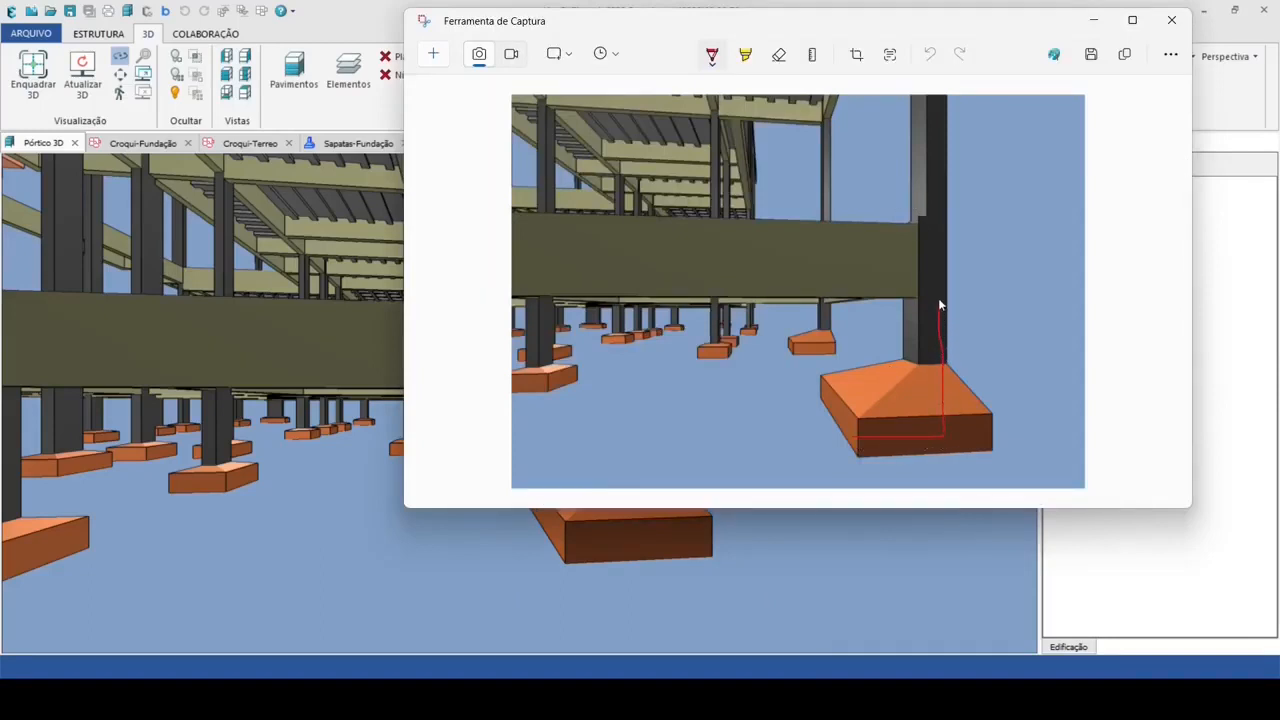
{"action": "left_click_drag", "start_coordinate": [941, 238], "coordinate": [940, 183]}
{"action": "mouse_move", "coordinate": [937, 128]}
{"action": "left_mouse_down"}
{"action": "mouse_move", "coordinate": [936, 113]}
{"action": "mouse_move", "coordinate": [1015, 116]}
{"action": "left_mouse_up"}
{"action": "left_click_drag", "start_coordinate": [1059, 176], "coordinate": [1060, 230]}
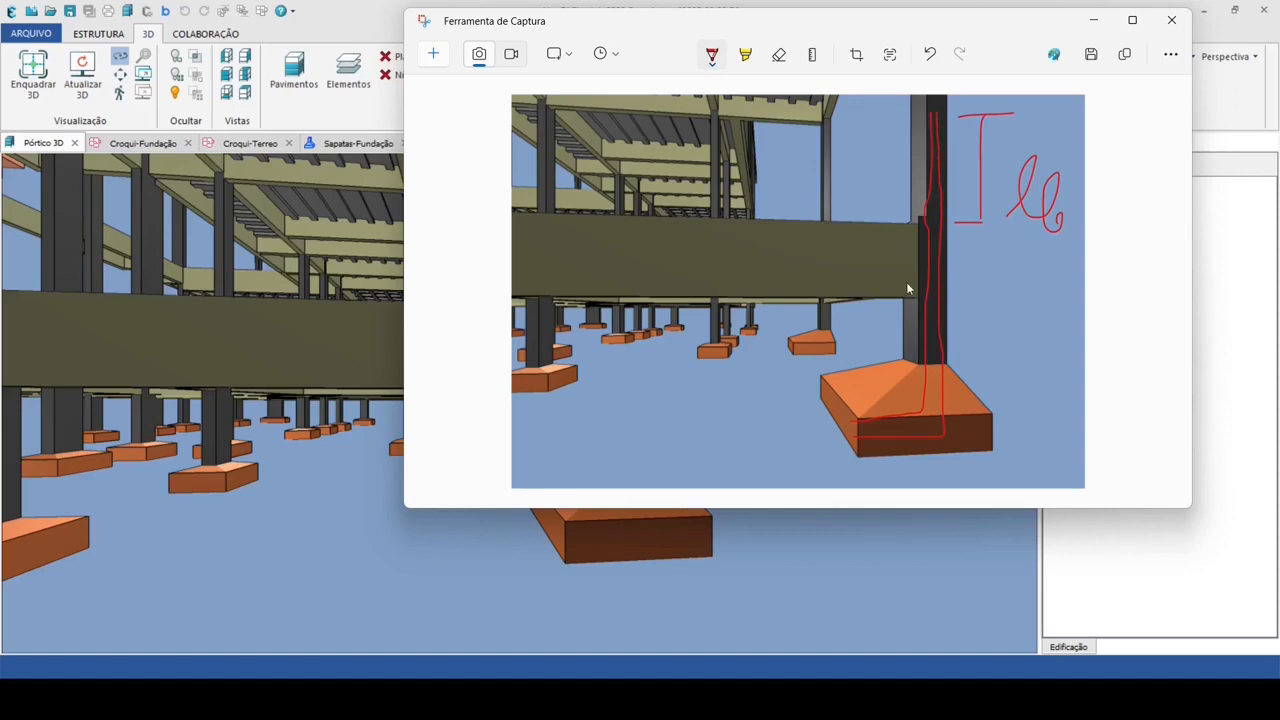
Erase the long bars, then try a single hooked bar ending at the beam's top and erase it.
{"action": "left_click", "coordinate": [779, 54]}
{"action": "left_click", "coordinate": [922, 434]}
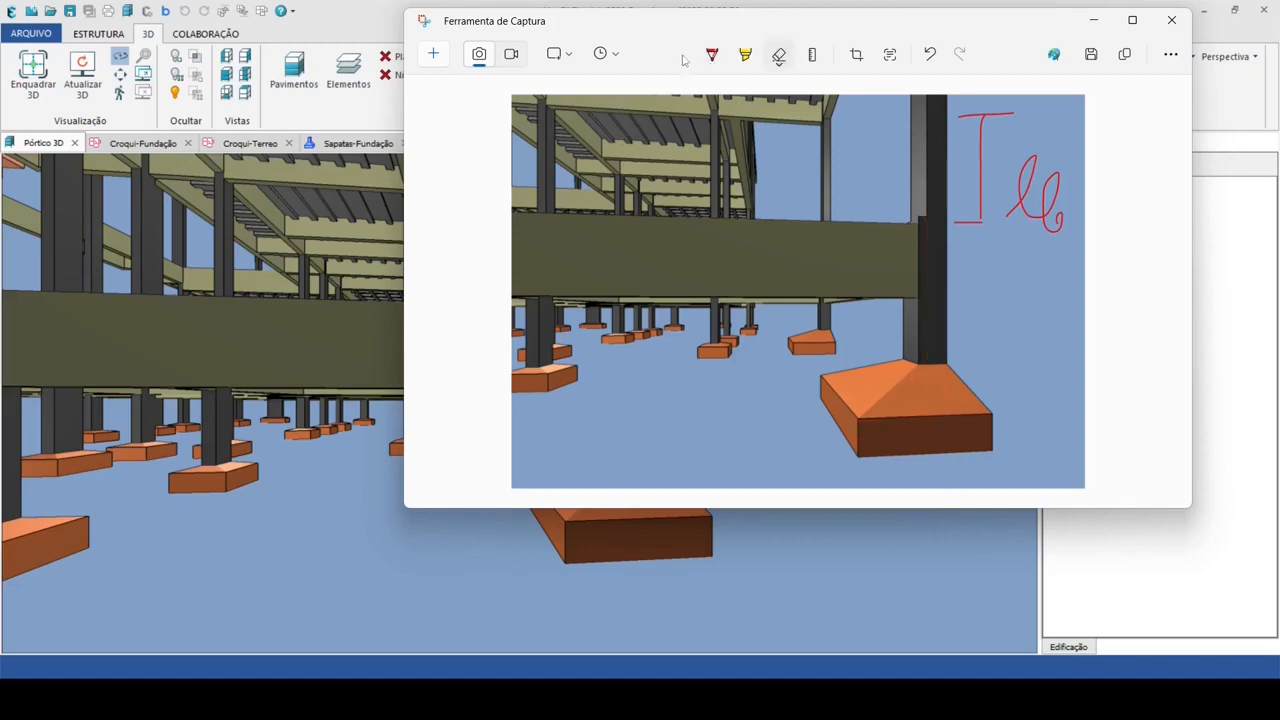
{"action": "left_click", "coordinate": [712, 54]}
{"action": "left_click_drag", "start_coordinate": [922, 327], "coordinate": [922, 216]}
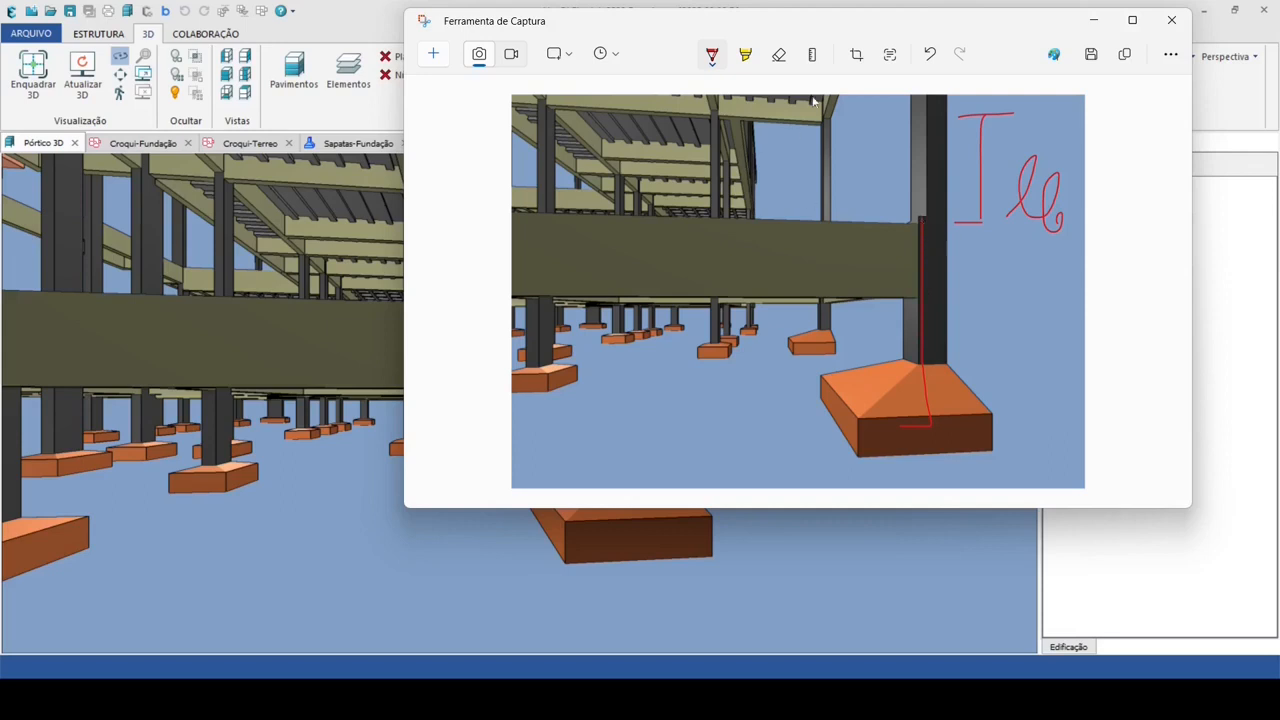
{"action": "left_click", "coordinate": [779, 56]}
{"action": "left_click", "coordinate": [930, 430]}
Draw two short hooked starter bars from the footing into the column base and circle their hooks.
{"action": "left_click", "coordinate": [712, 55]}
{"action": "left_click_drag", "start_coordinate": [922, 388], "coordinate": [918, 312]}
{"action": "left_click_drag", "start_coordinate": [937, 432], "coordinate": [941, 310]}
{"action": "mouse_move", "coordinate": [880, 425]}
{"action": "left_mouse_down"}
{"action": "mouse_move", "coordinate": [952, 458]}
{"action": "mouse_move", "coordinate": [940, 450]}
{"action": "left_mouse_up"}
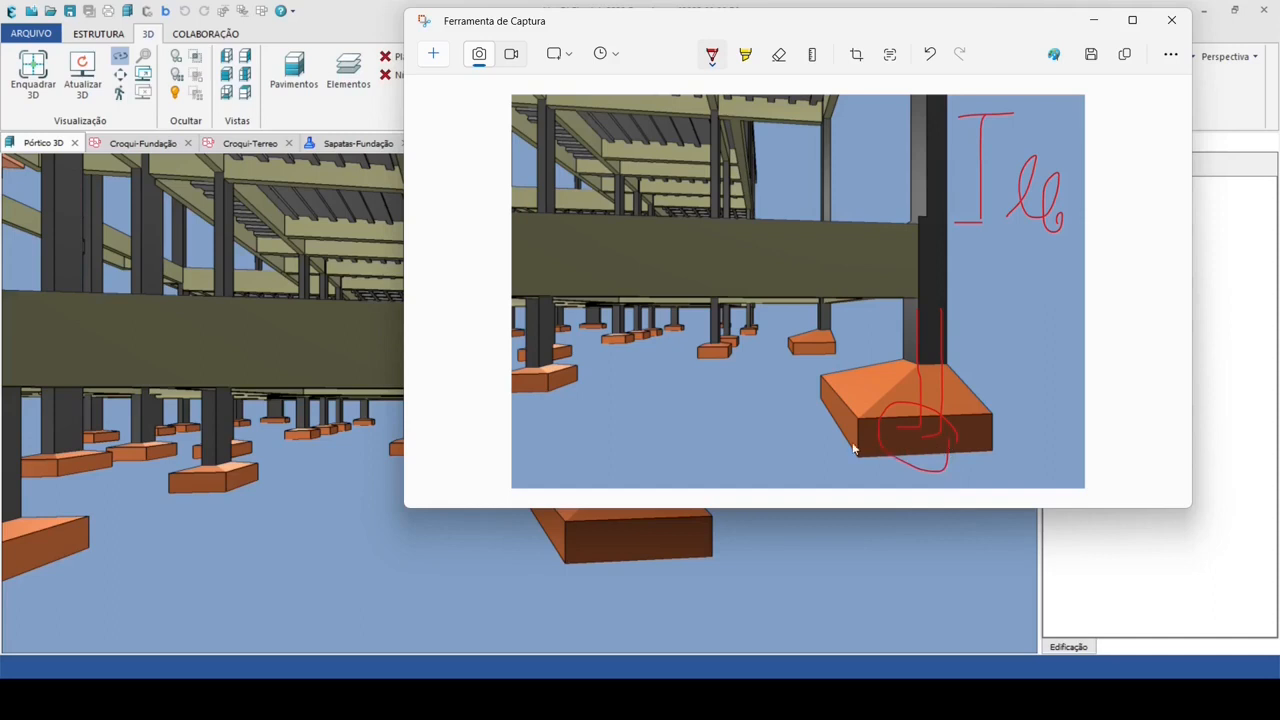
Erase the circle around the hooks and mark a splice length lb beside the column base.
{"action": "left_click", "coordinate": [779, 54]}
{"action": "left_click", "coordinate": [950, 432]}
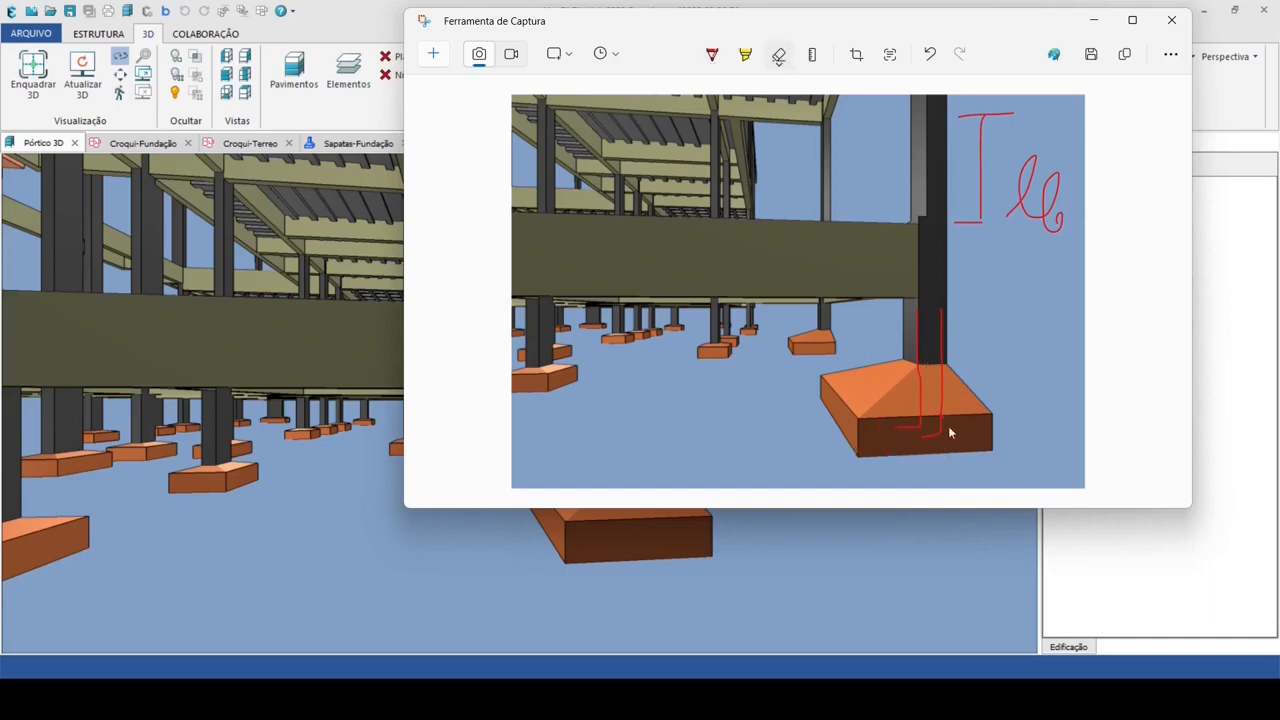
{"action": "left_click", "coordinate": [712, 54]}
{"action": "left_click_drag", "start_coordinate": [1007, 346], "coordinate": [1033, 344]}
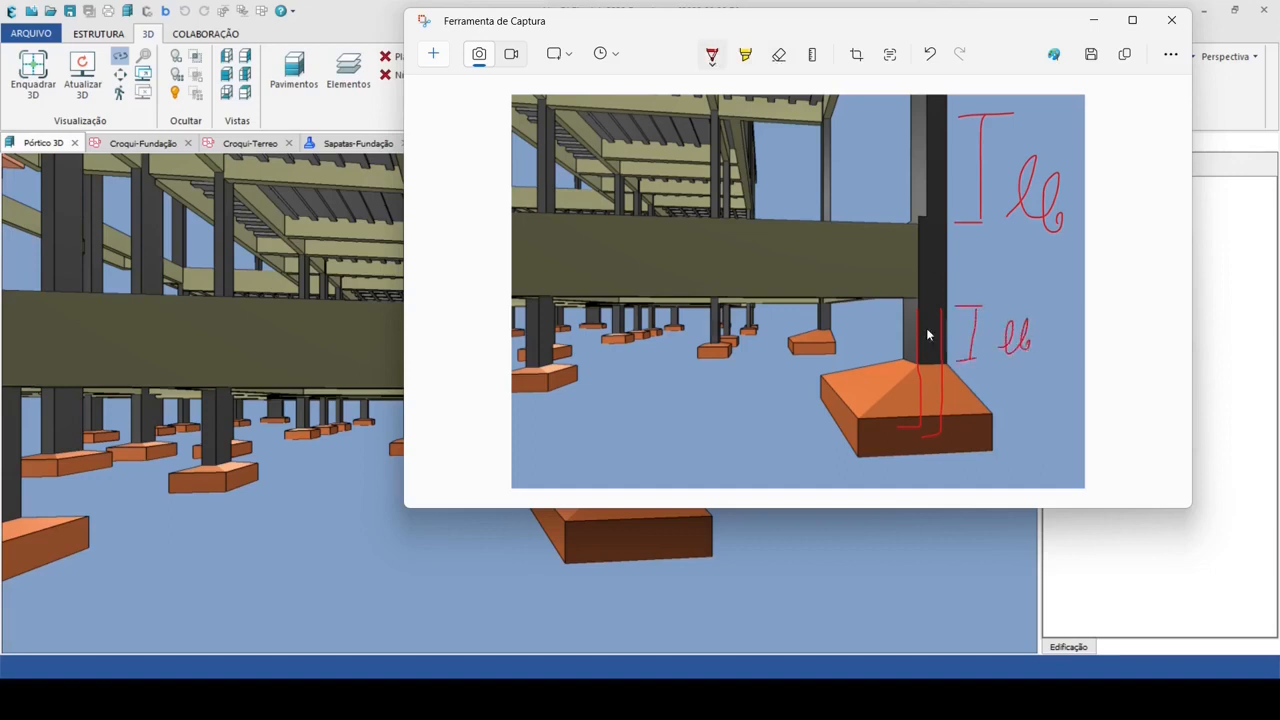
Draw two long column bars overlapping the short starter bars and circle the overlap just above the footing.
{"action": "left_click_drag", "start_coordinate": [925, 230], "coordinate": [918, 120]}
{"action": "left_click_drag", "start_coordinate": [936, 286], "coordinate": [935, 232]}
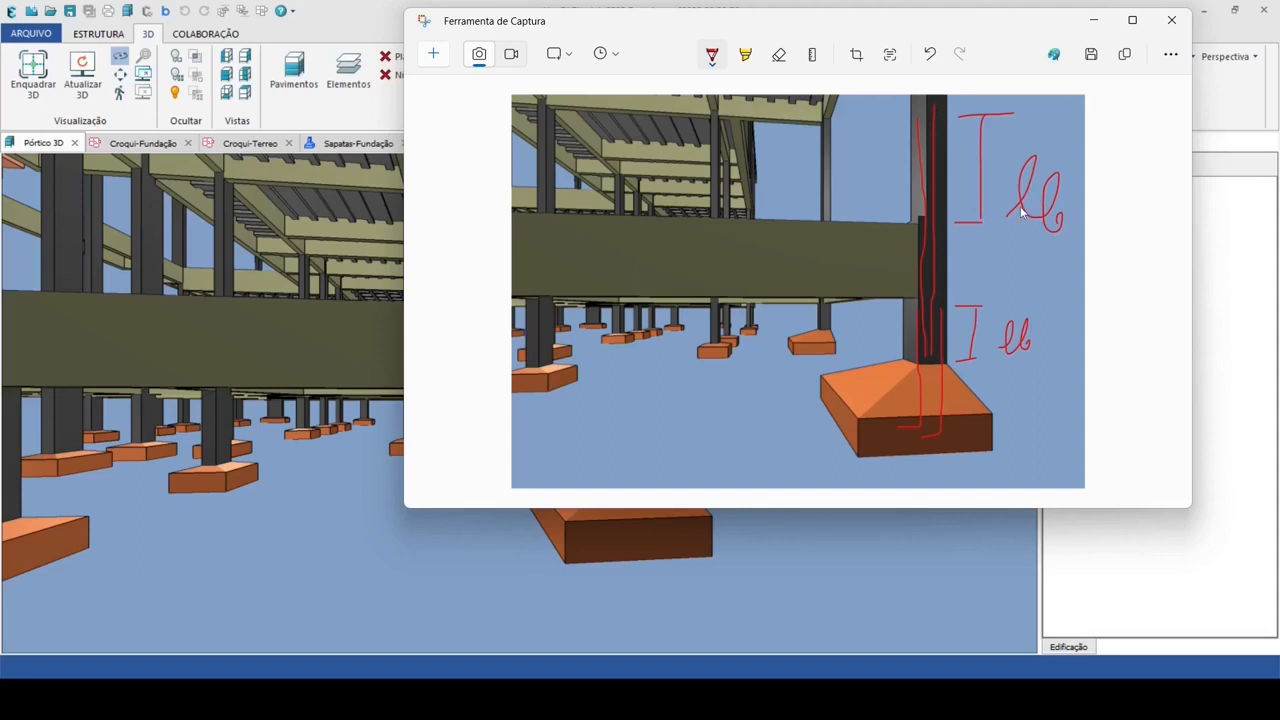
{"action": "mouse_move", "coordinate": [962, 298]}
{"action": "left_mouse_down"}
{"action": "mouse_move", "coordinate": [873, 331]}
{"action": "mouse_move", "coordinate": [974, 354]}
{"action": "mouse_move", "coordinate": [955, 296]}
{"action": "left_mouse_up"}
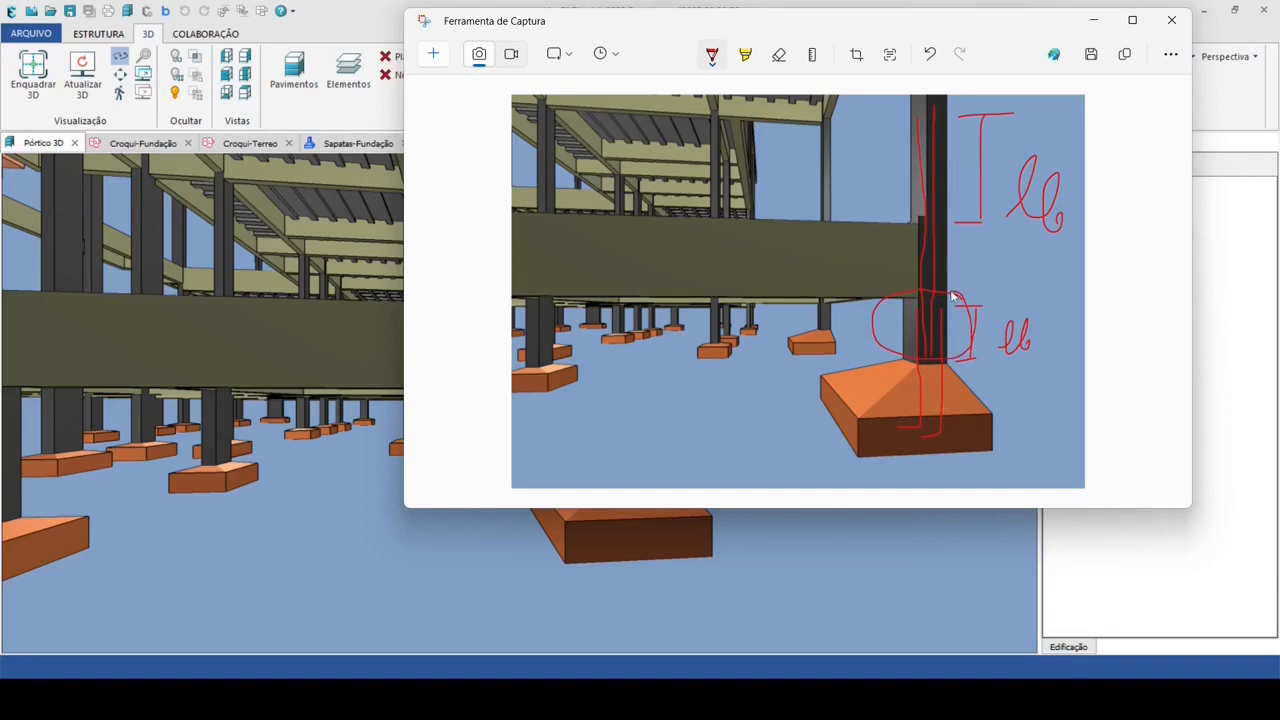